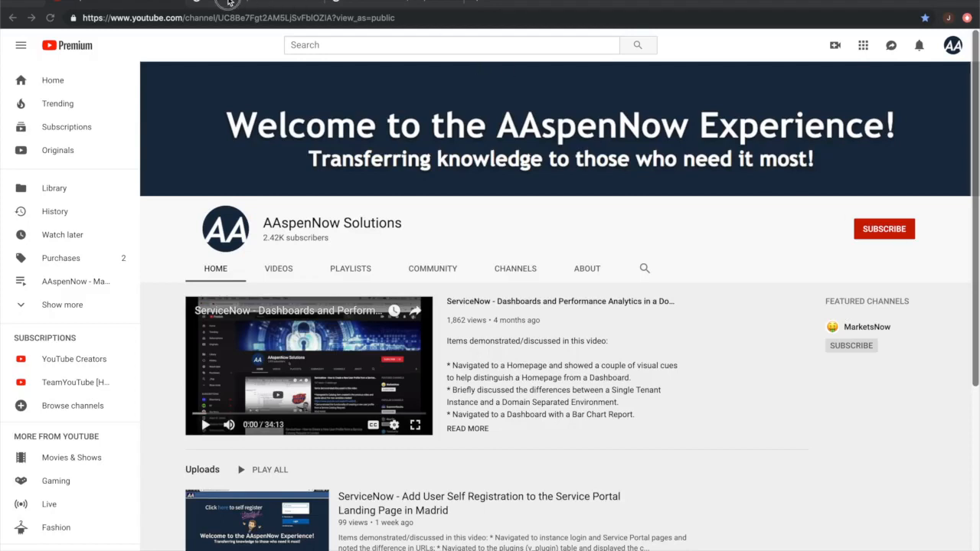
# - Look over the blank new record producer form in ServiceNow, and return to the Record Producers list
pyautogui.click(228, 3)
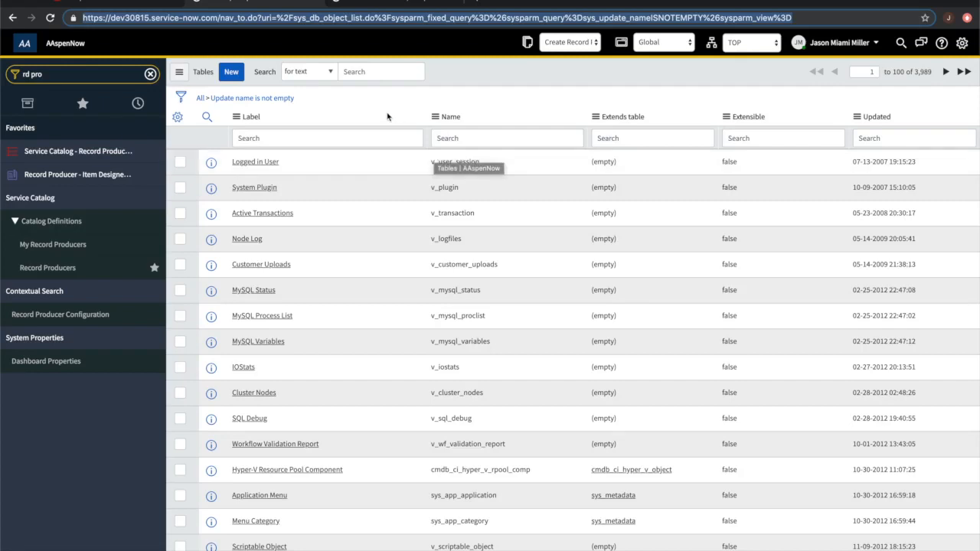
pyautogui.click(375, 4)
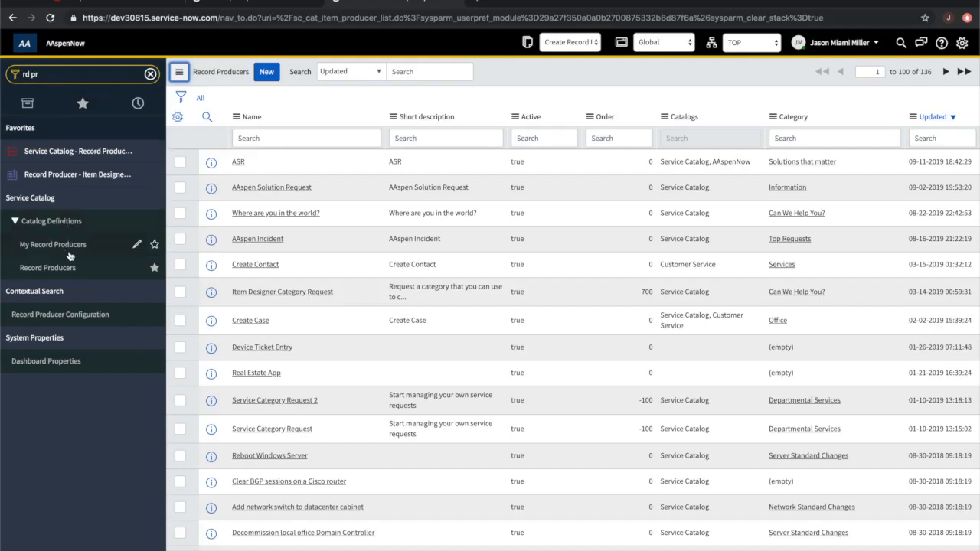
pyautogui.click(266, 74)
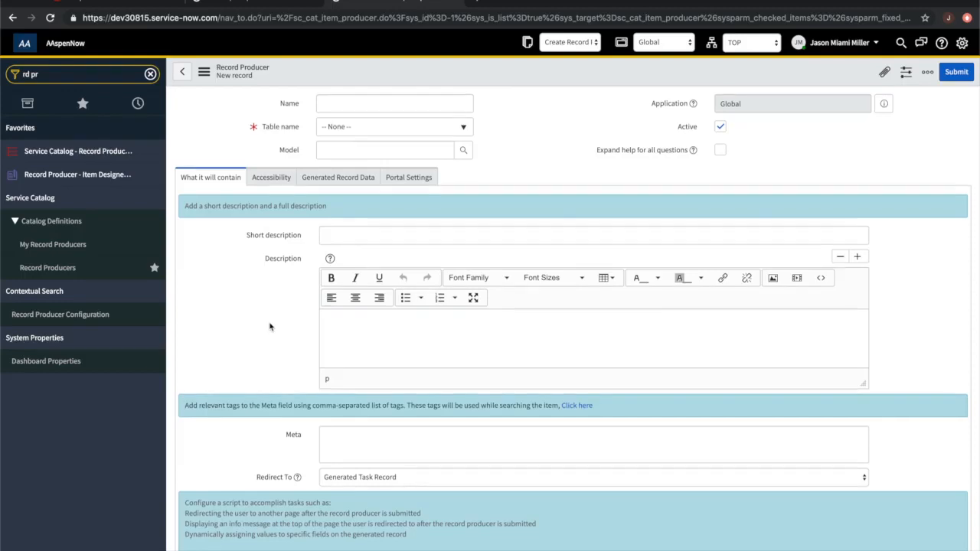
pyautogui.scroll(-4, 270, 327)
pyautogui.scroll(4, 244, 322)
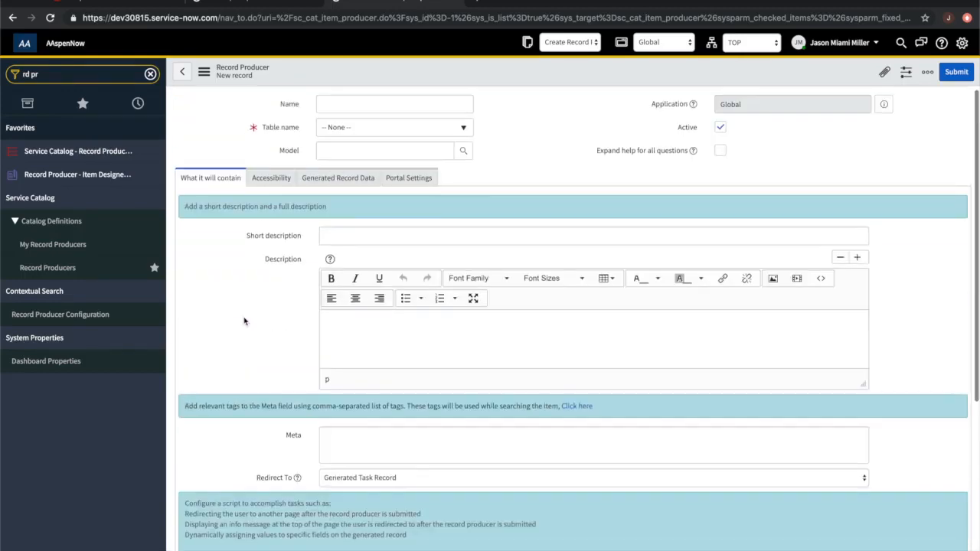
pyautogui.click(81, 152)
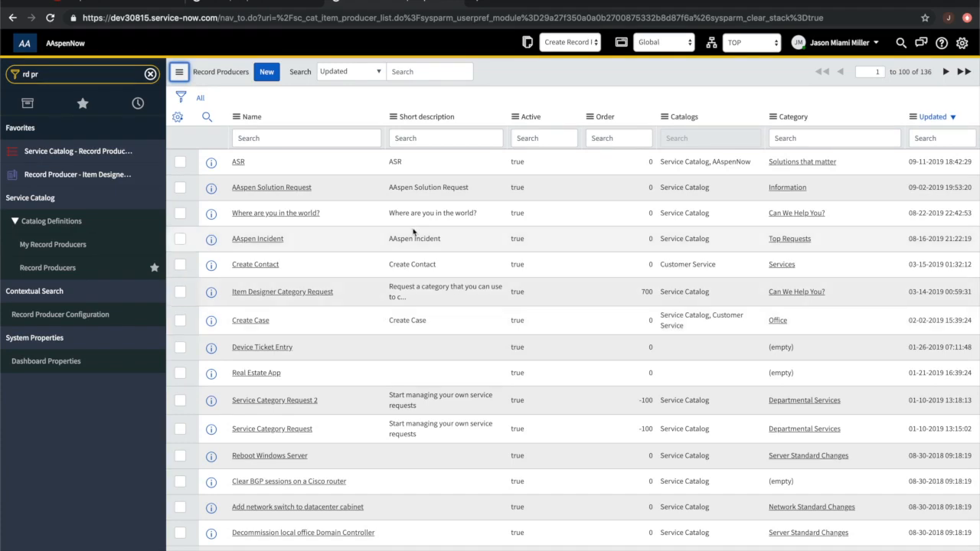
# - Start a new table with the label AAspen RP that extends the task table
pyautogui.click(245, 4)
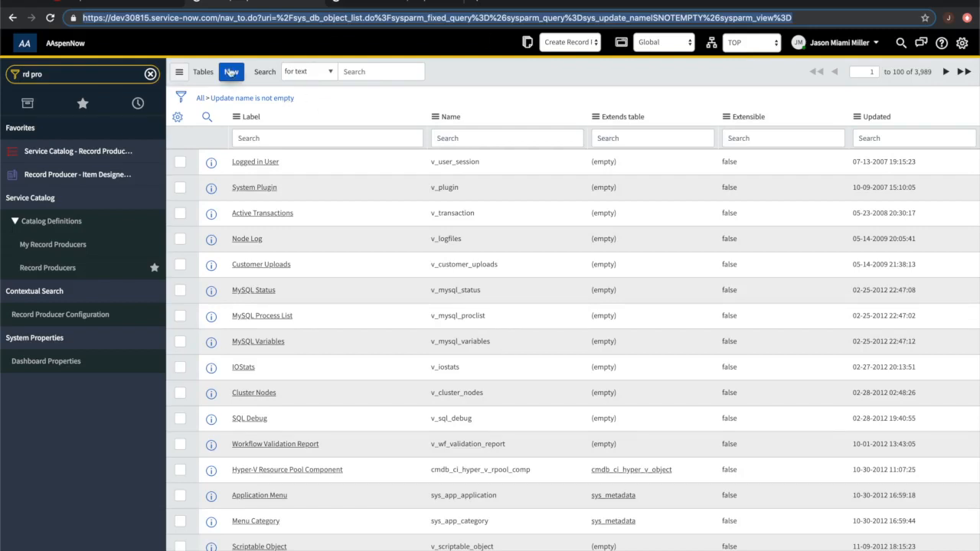
pyautogui.click(231, 72)
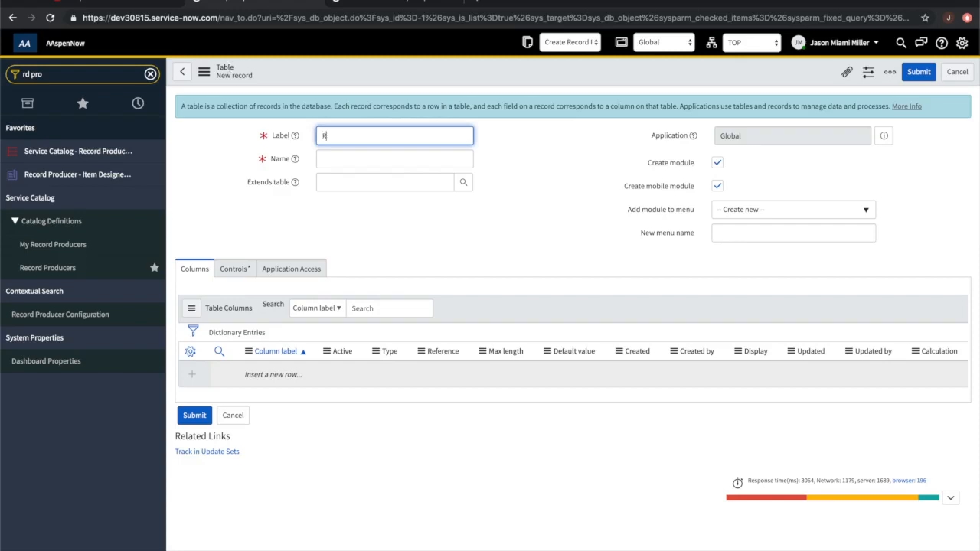
pyautogui.write('AAspen RP')
pyautogui.click(378, 166)
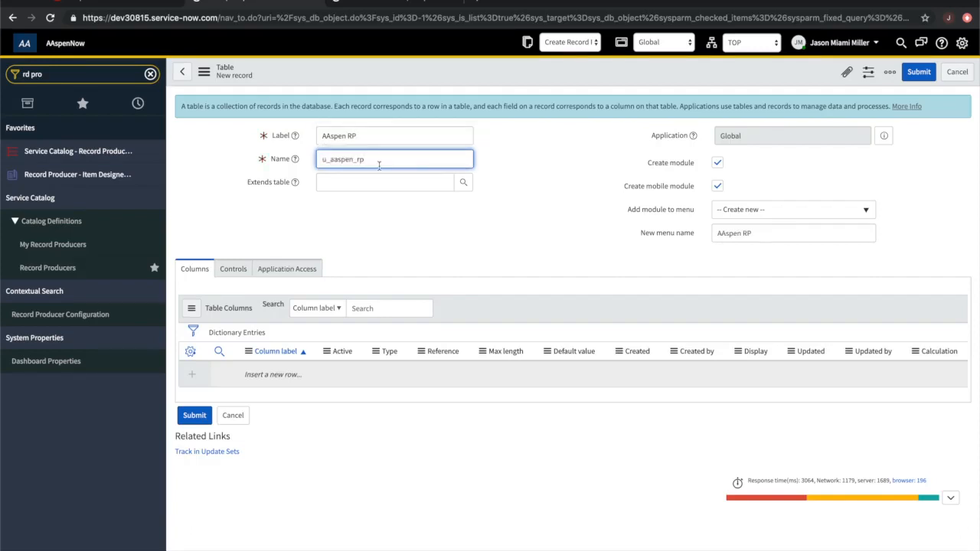
pyautogui.click(367, 185)
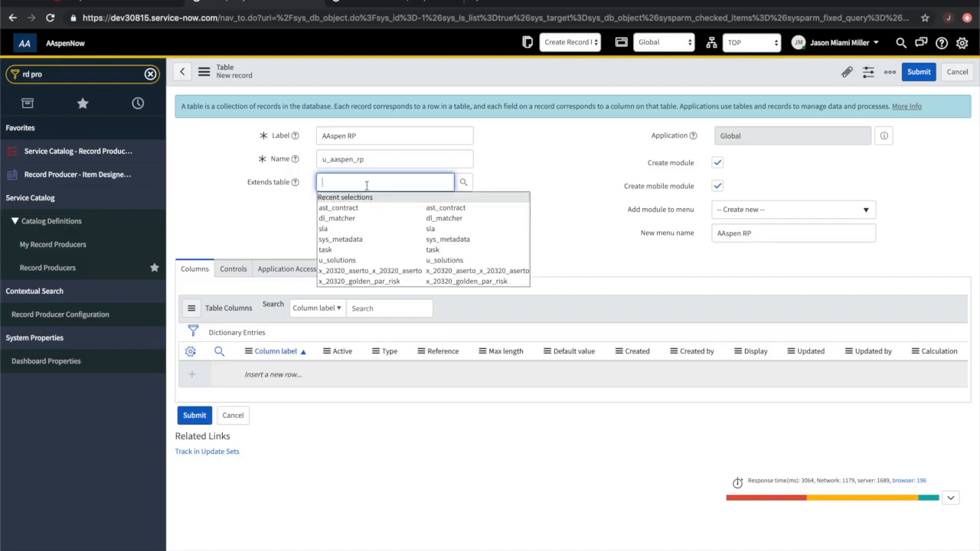
pyautogui.click(373, 251)
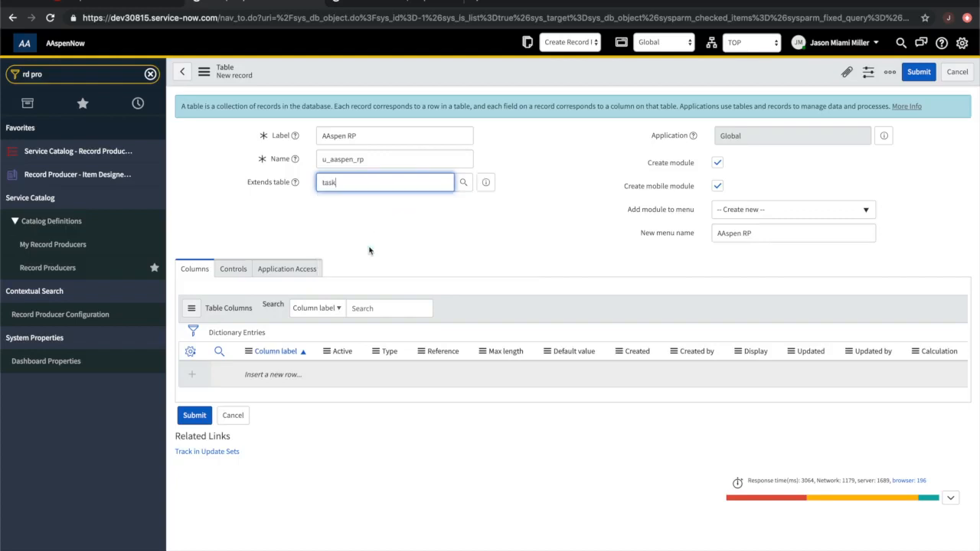
pyautogui.click(557, 271)
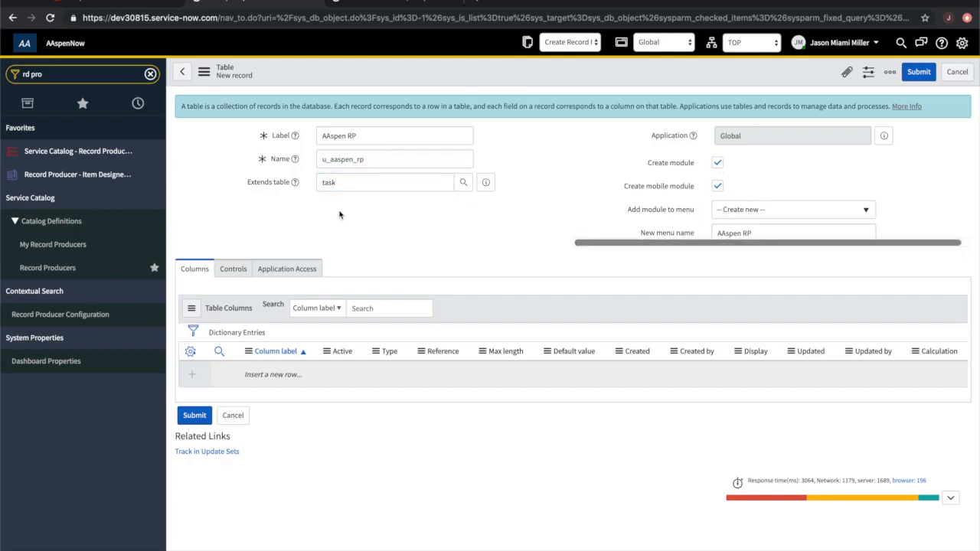
# - Make the new table extensible and enable auto-numbering with the prefix AASPEN
pyautogui.scroll(-1, 263, 240)
pyautogui.click(229, 274)
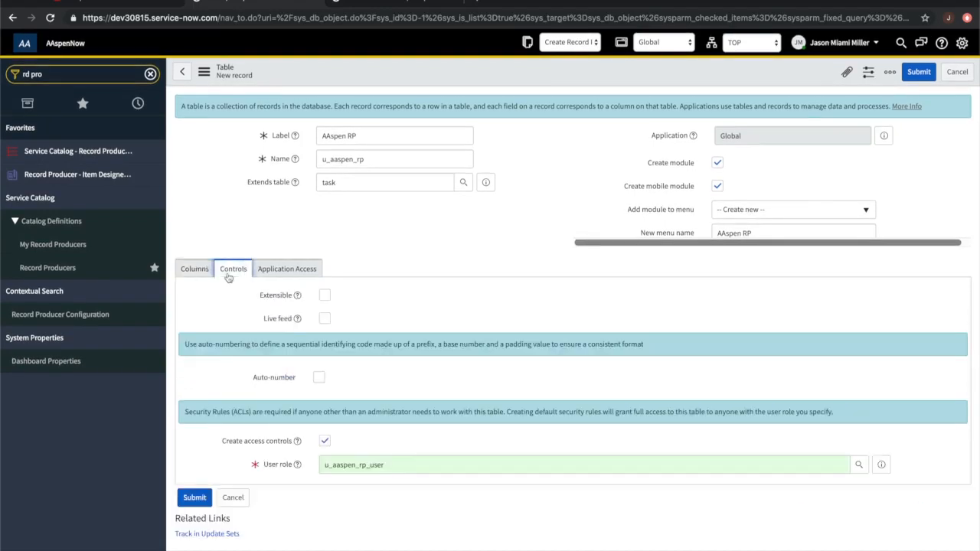
pyautogui.click(325, 295)
pyautogui.click(318, 376)
pyautogui.click(364, 410)
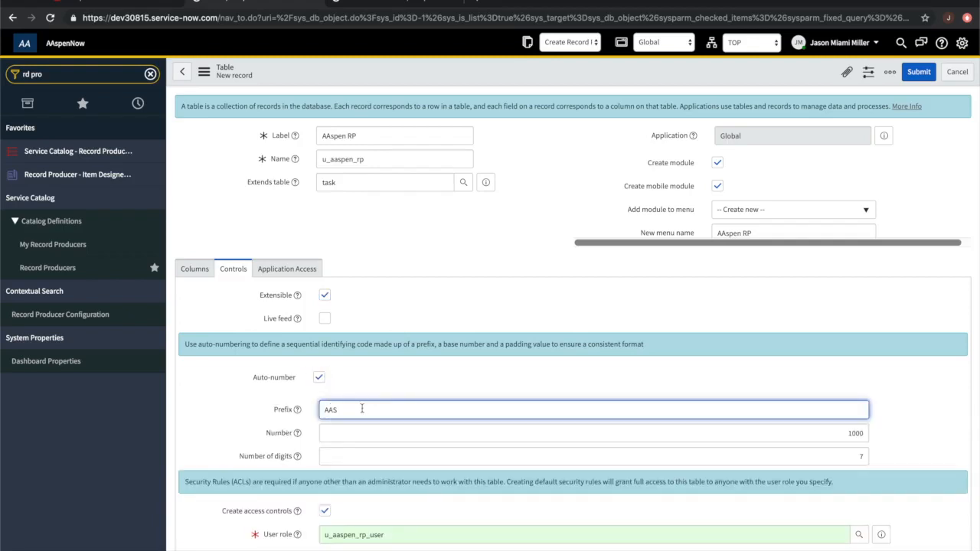
pyautogui.press('BackSpace')
pyautogui.write('RP')
pyautogui.press('BackSpace')
pyautogui.press('BackSpace')
pyautogui.write('EN')
pyautogui.scroll(-1, 222, 418)
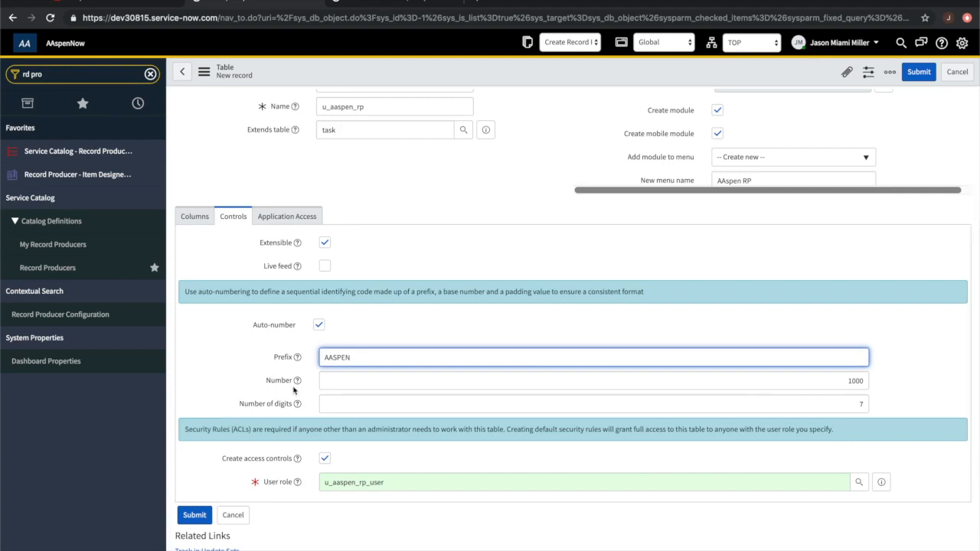
pyautogui.scroll(-1, 386, 467)
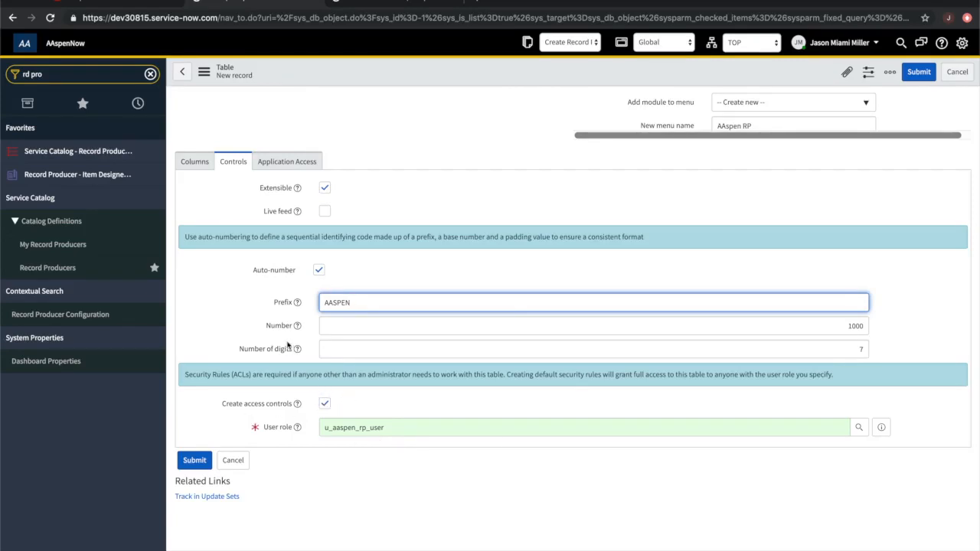
pyautogui.moveTo(296, 304)
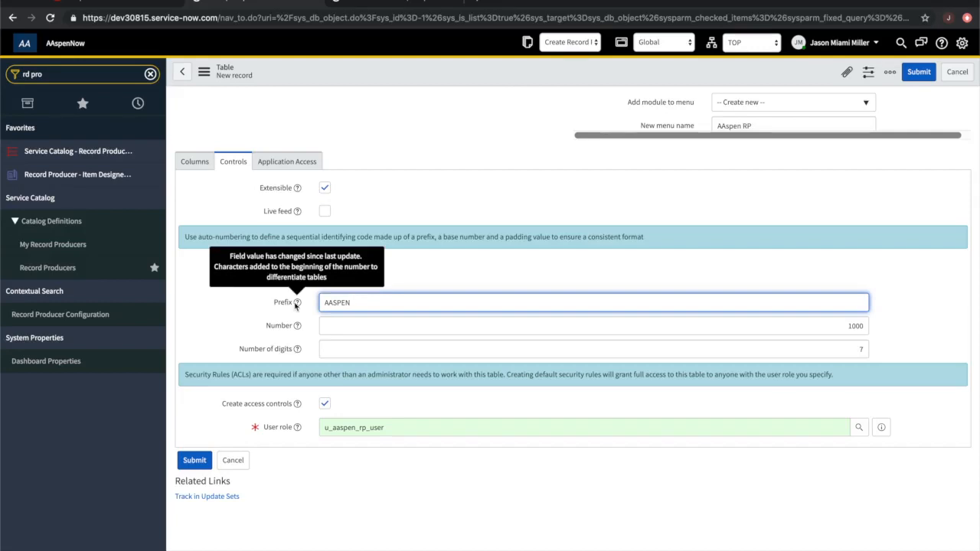
pyautogui.scroll(3, 296, 304)
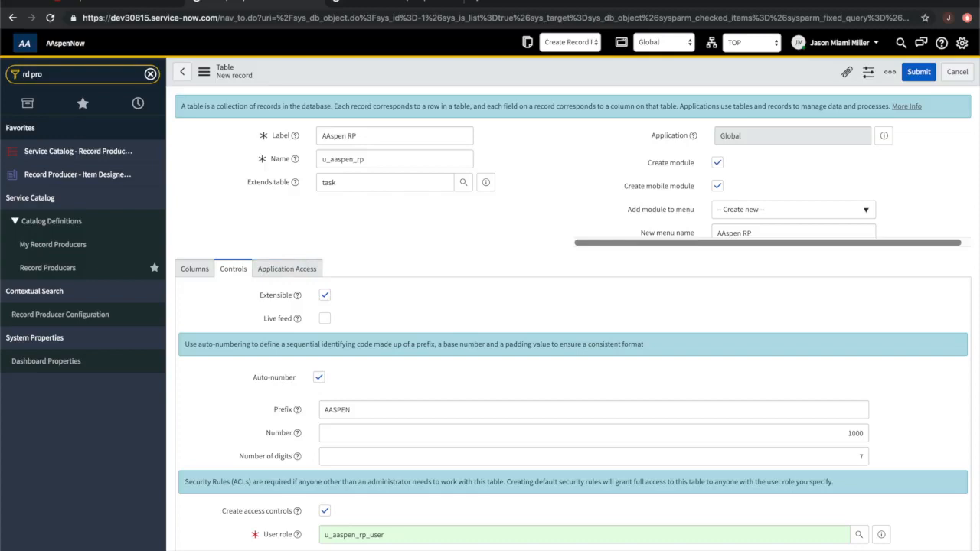
# - Check the new table's application access settings and the available application scopes, and save the table record
pyautogui.click(288, 269)
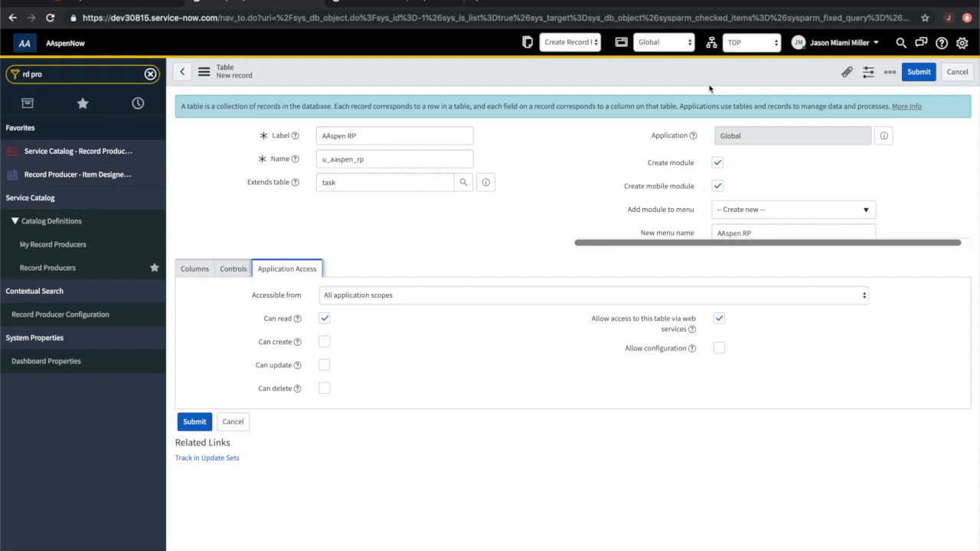
pyautogui.click(684, 46)
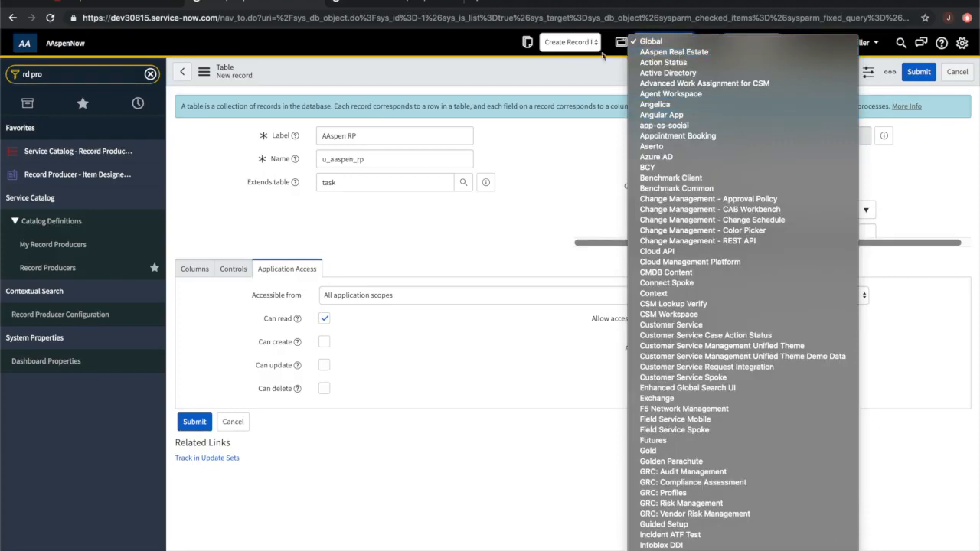
pyautogui.click(582, 165)
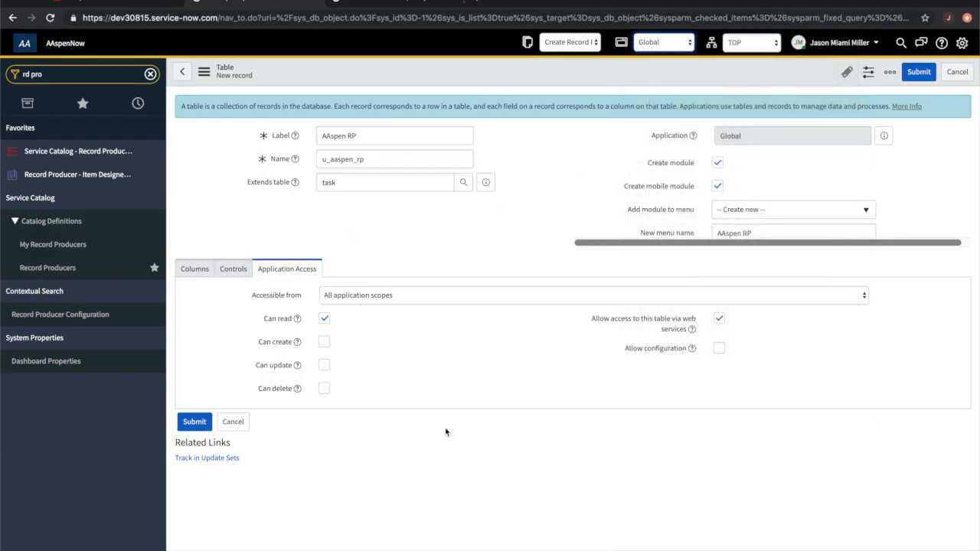
pyautogui.click(204, 73)
pyautogui.click(229, 84)
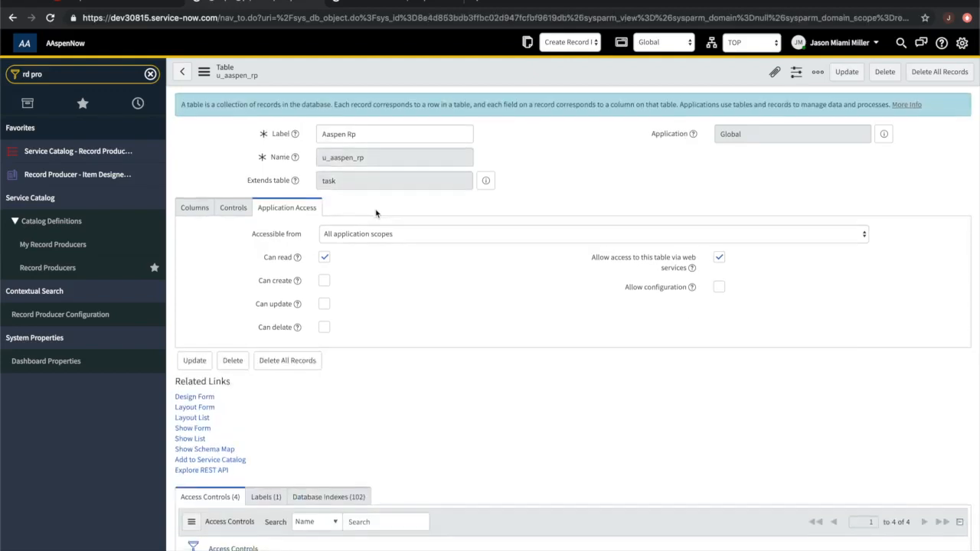
# - Examine the columns that the saved table inherits from task
pyautogui.scroll(-2, 376, 214)
pyautogui.scroll(2, 376, 214)
pyautogui.click(192, 212)
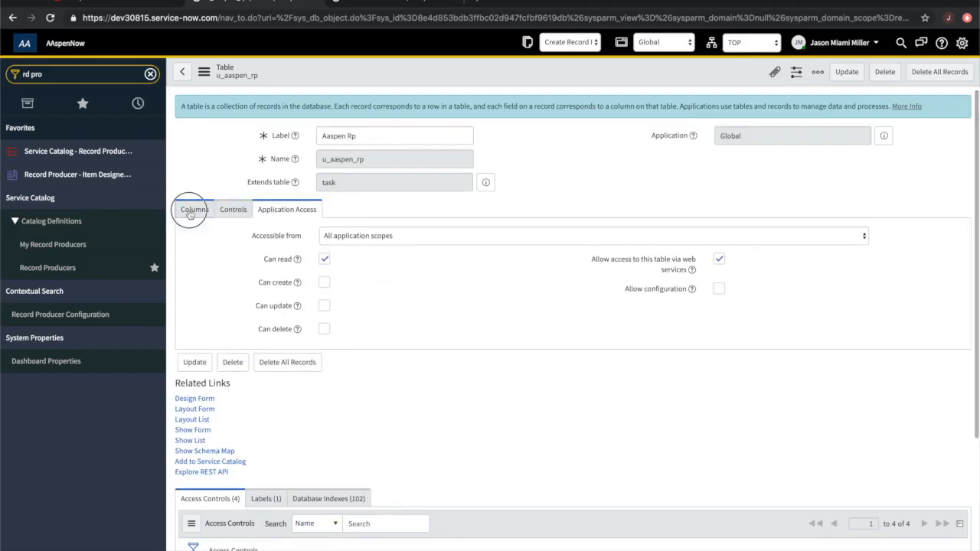
pyautogui.scroll(-1, 494, 410)
pyautogui.scroll(-9, 494, 410)
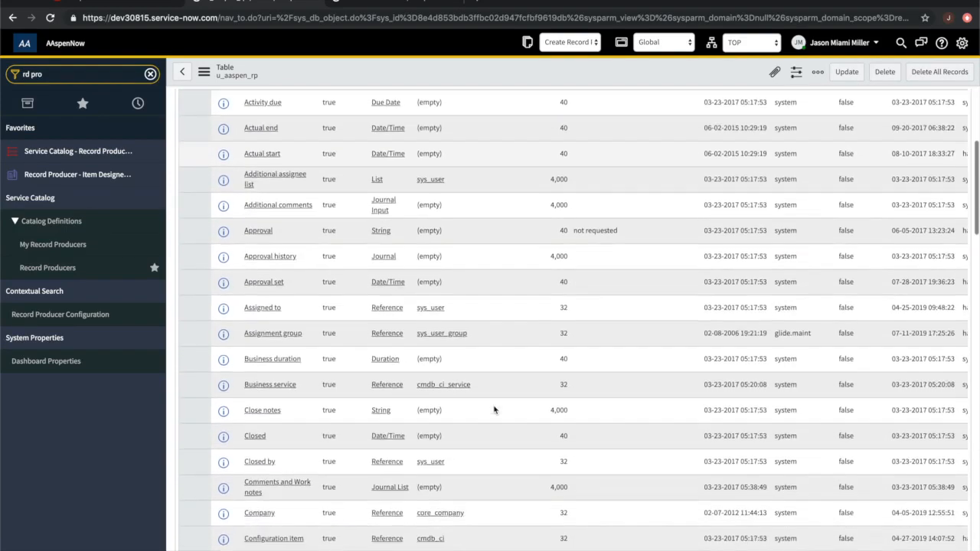
pyautogui.scroll(-20, 494, 410)
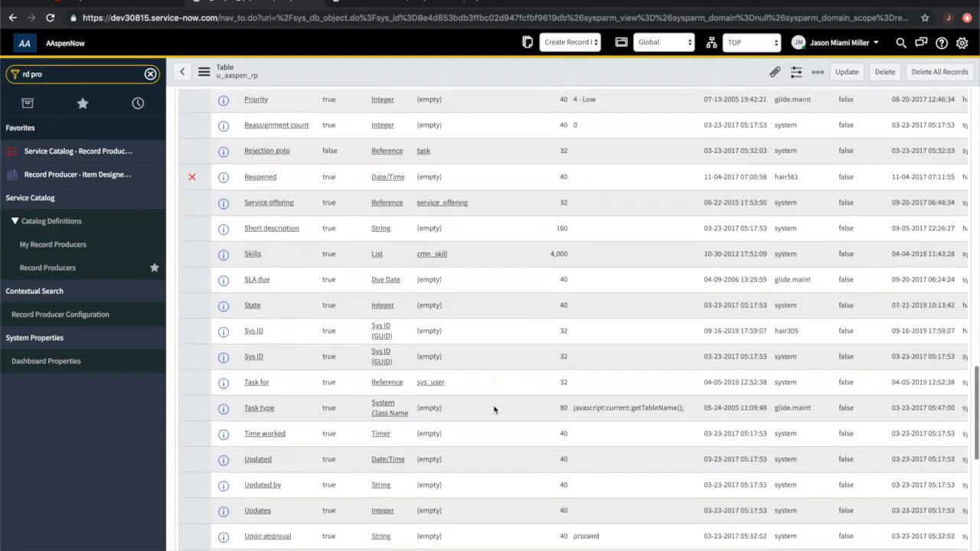
pyautogui.scroll(11, 494, 409)
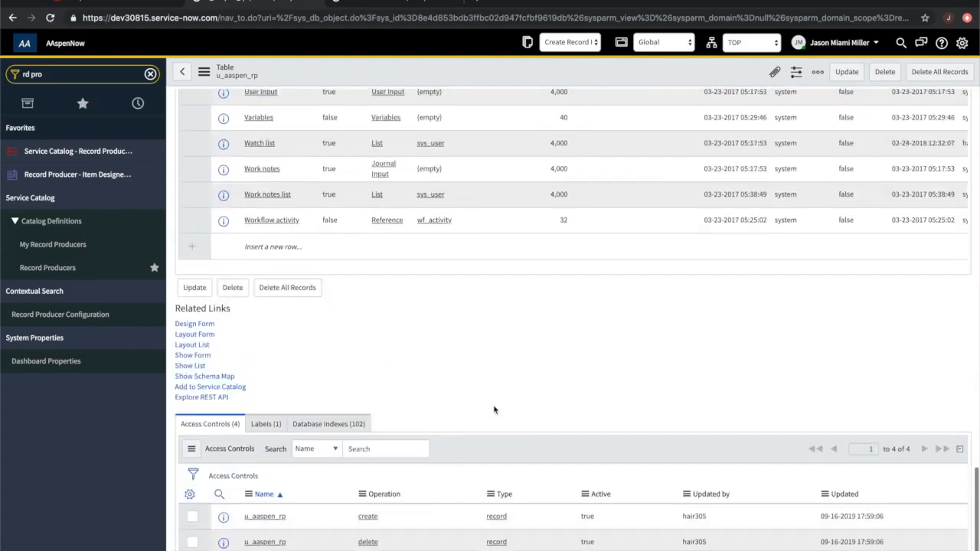
pyautogui.scroll(10, 498, 274)
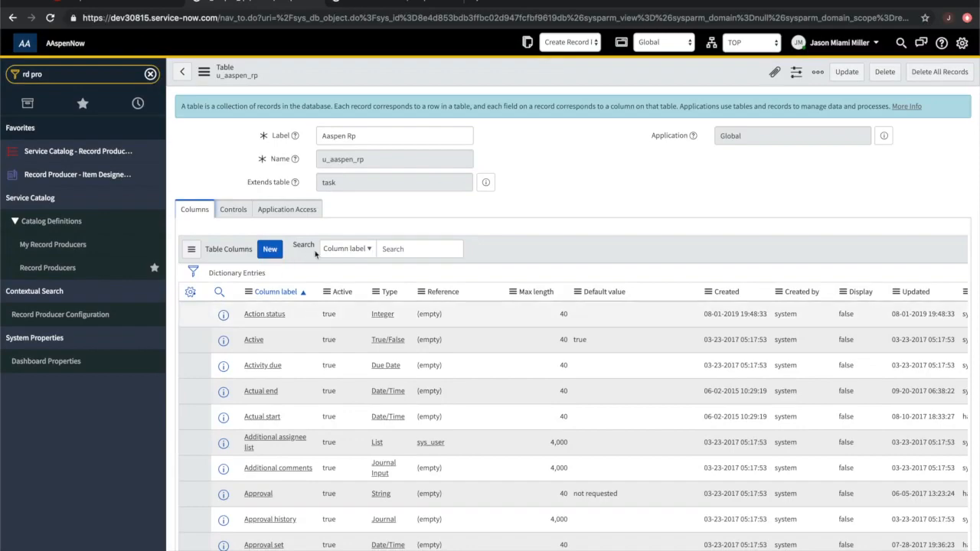
# - Show the new table's blank record form and open its form layout configuration
pyautogui.scroll(-20, 345, 411)
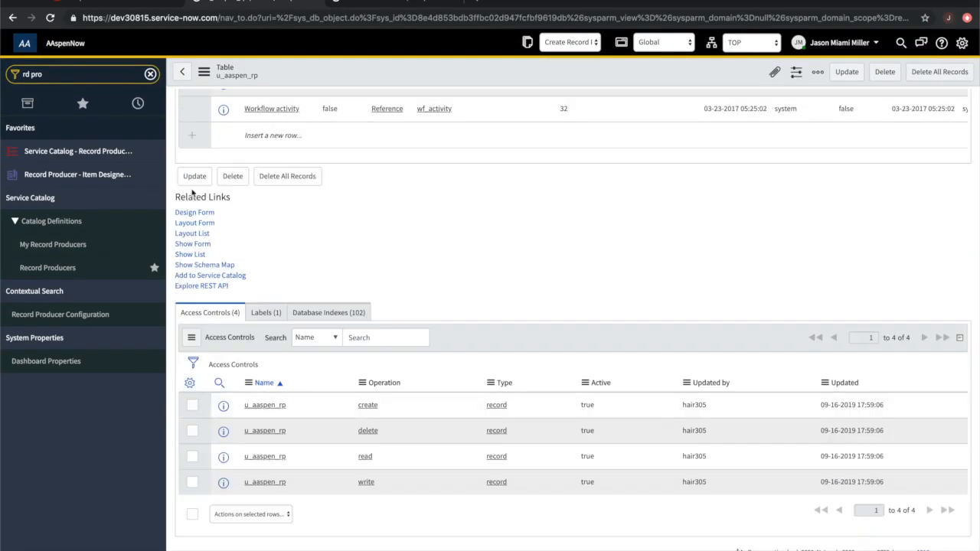
pyautogui.click(205, 224)
pyautogui.click(244, 244)
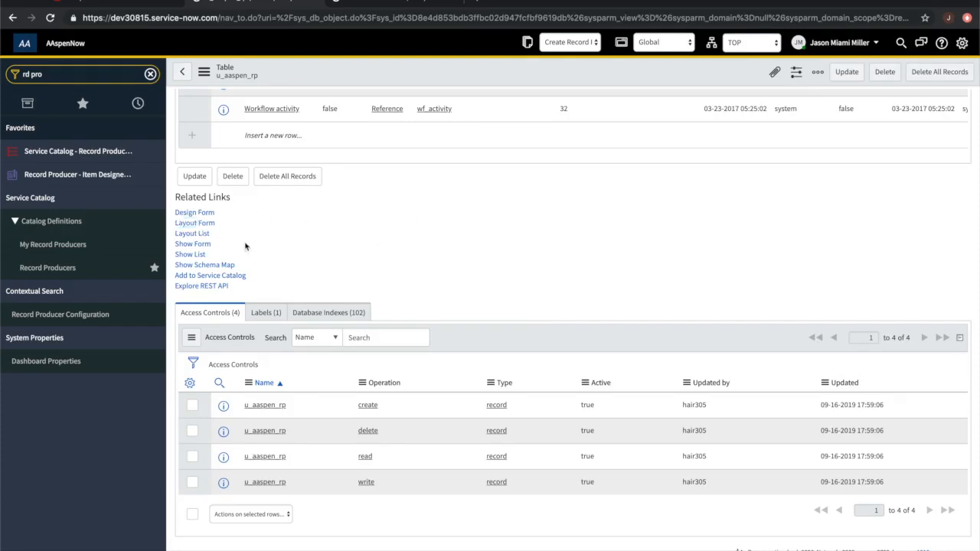
pyautogui.click(195, 245)
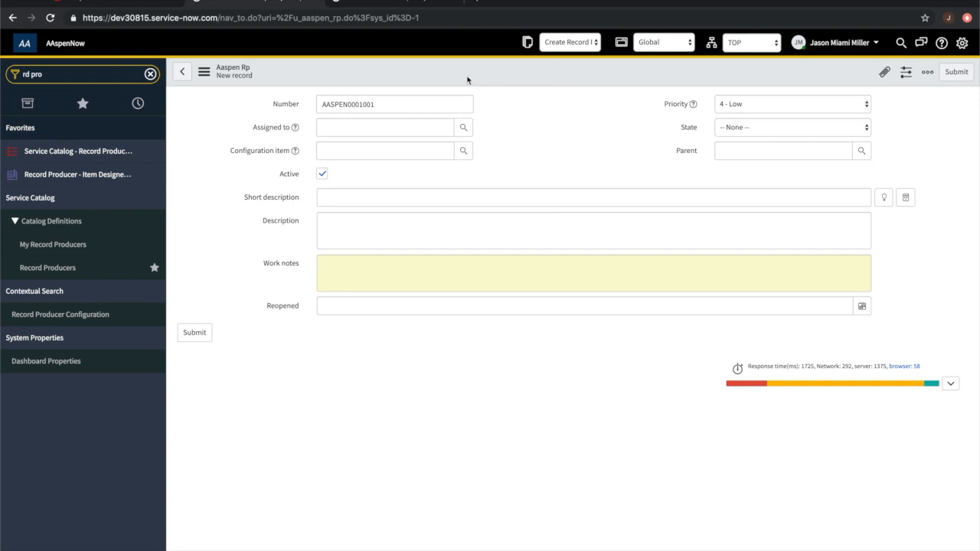
pyautogui.rightClick(467, 79)
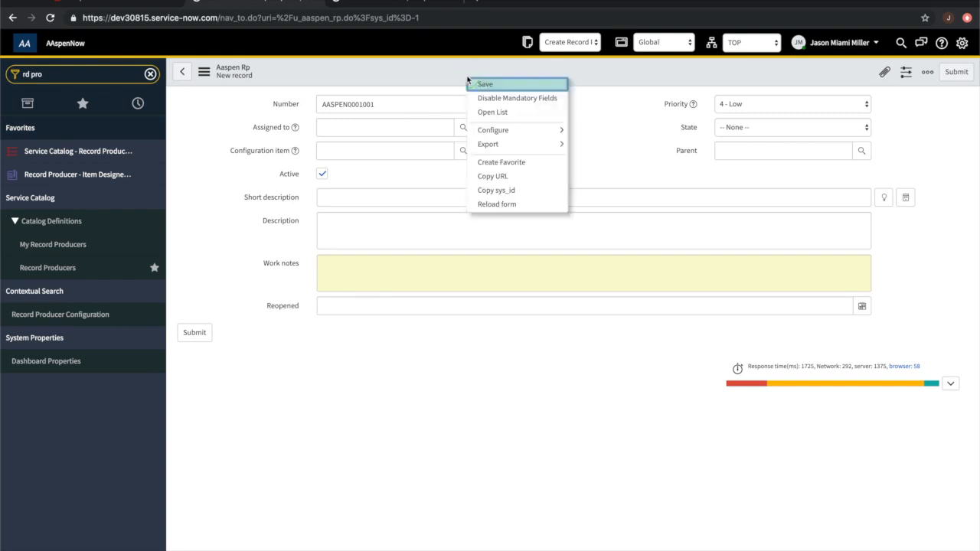
pyautogui.moveTo(537, 130)
pyautogui.click(599, 148)
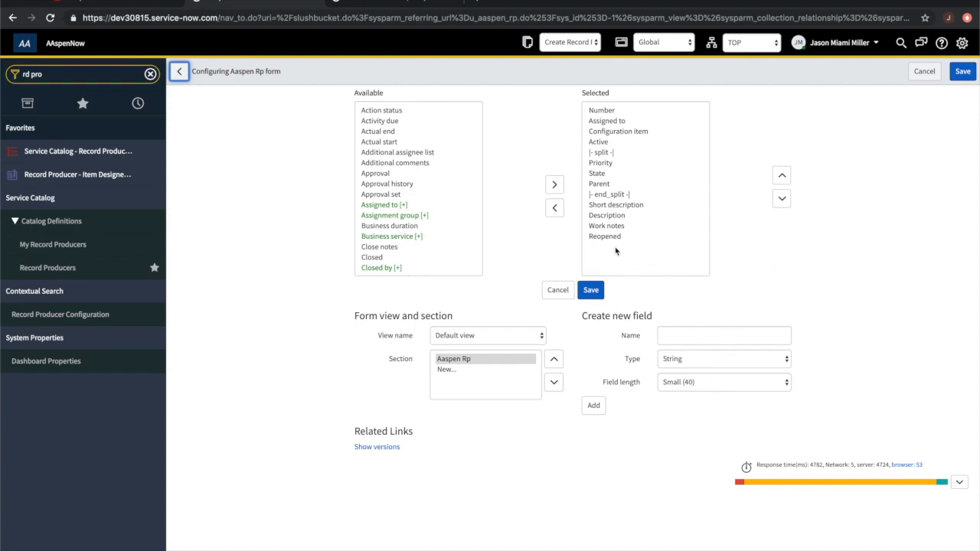
# - Create a new Integer field named Number and add it to the form layout
pyautogui.click(705, 335)
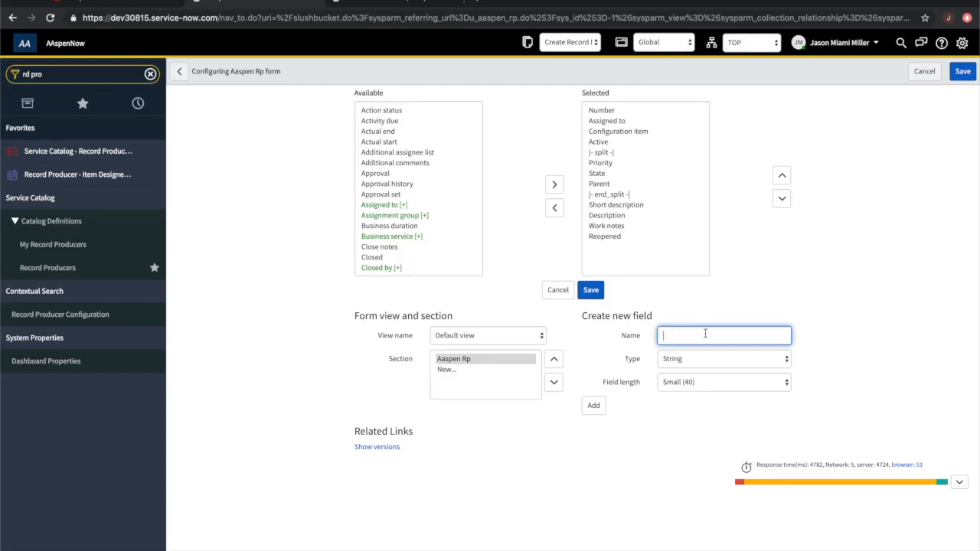
pyautogui.write('Number')
pyautogui.click(739, 362)
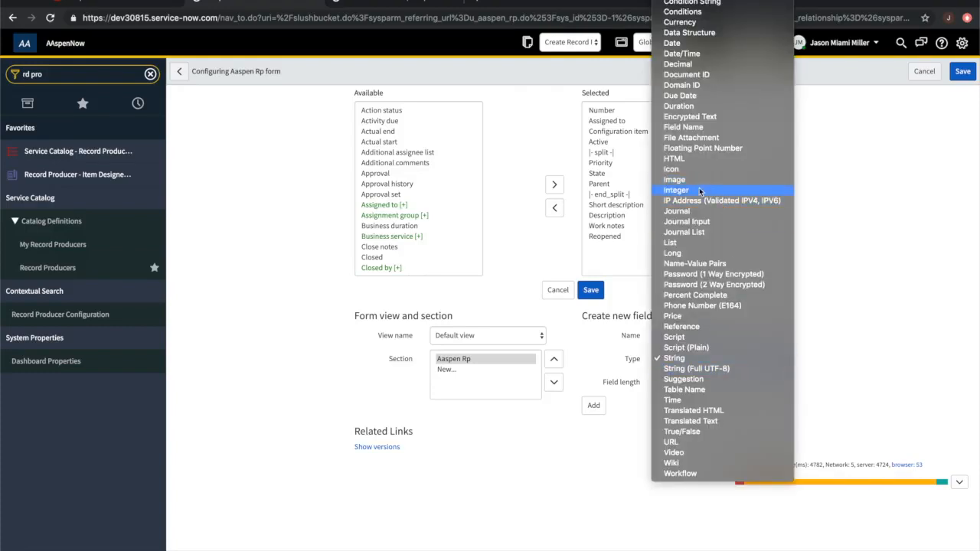
pyautogui.click(686, 190)
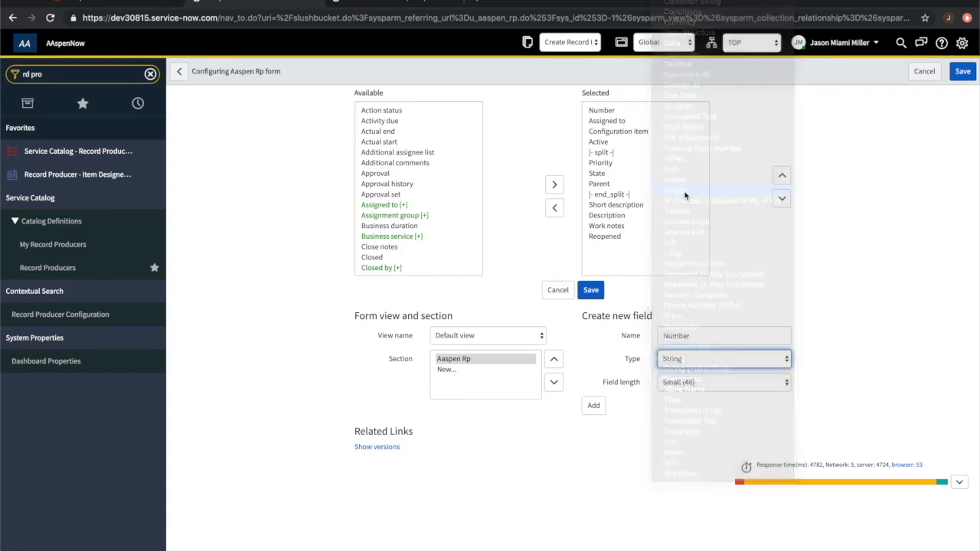
pyautogui.click(591, 382)
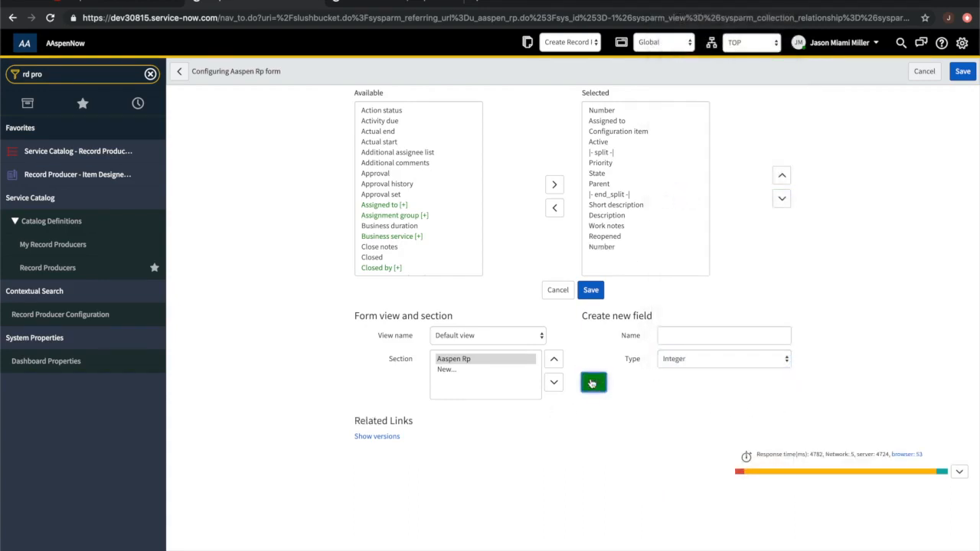
# - Create a String field named Request Urgency with a Medium (100) field length and add it to the form layout
pyautogui.click(741, 361)
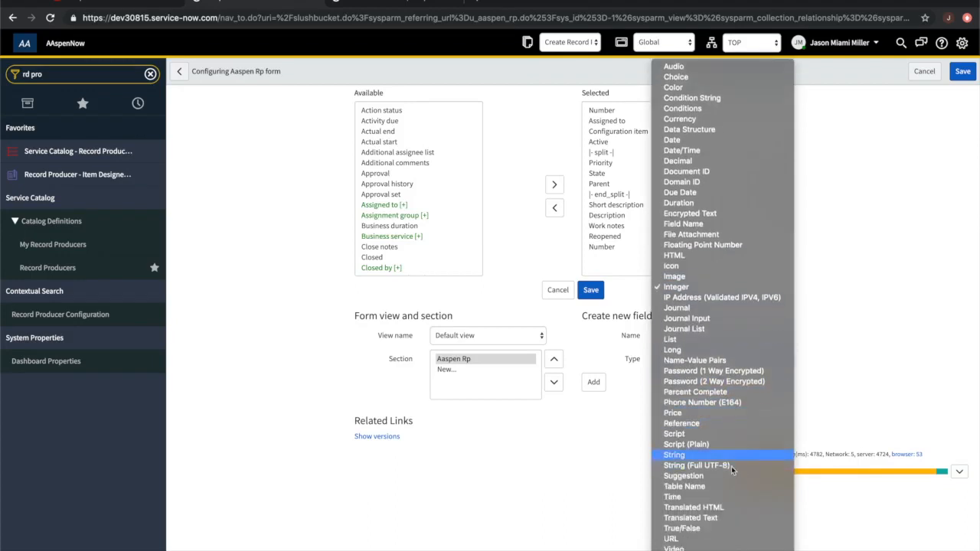
pyautogui.scroll(-3, 731, 467)
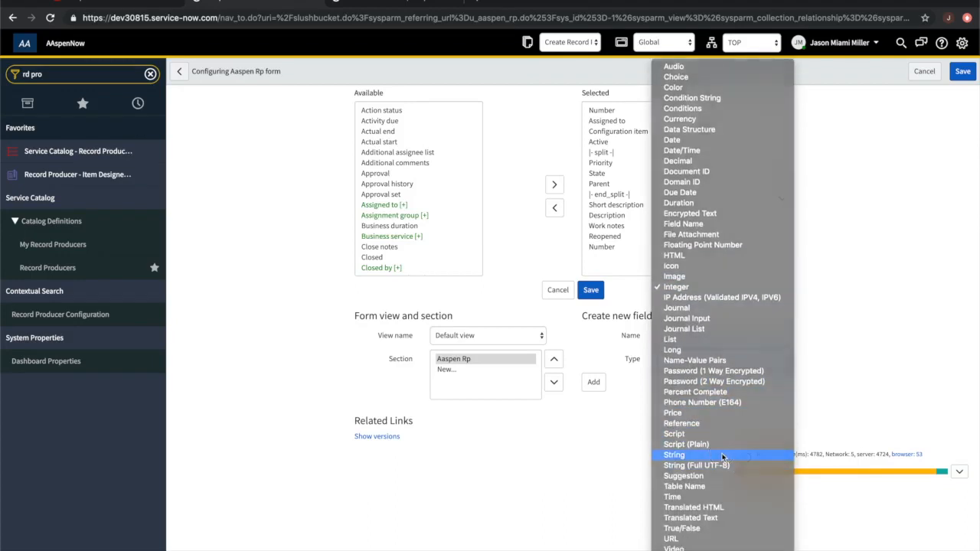
pyautogui.click(724, 455)
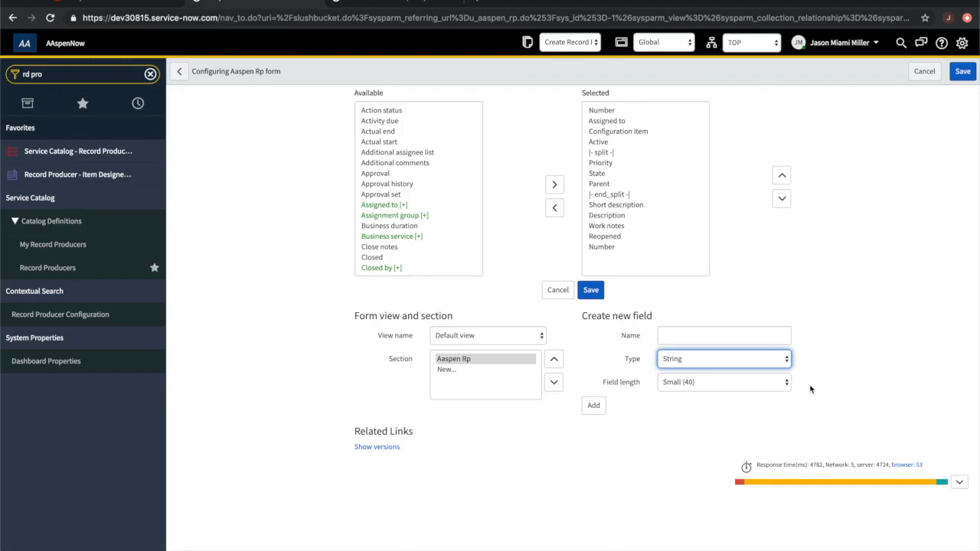
pyautogui.click(681, 335)
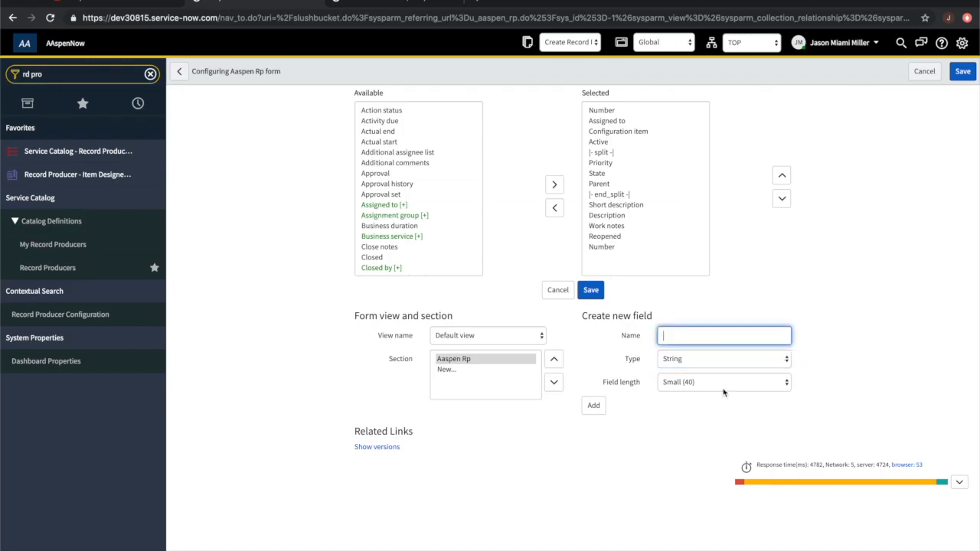
pyautogui.click(726, 386)
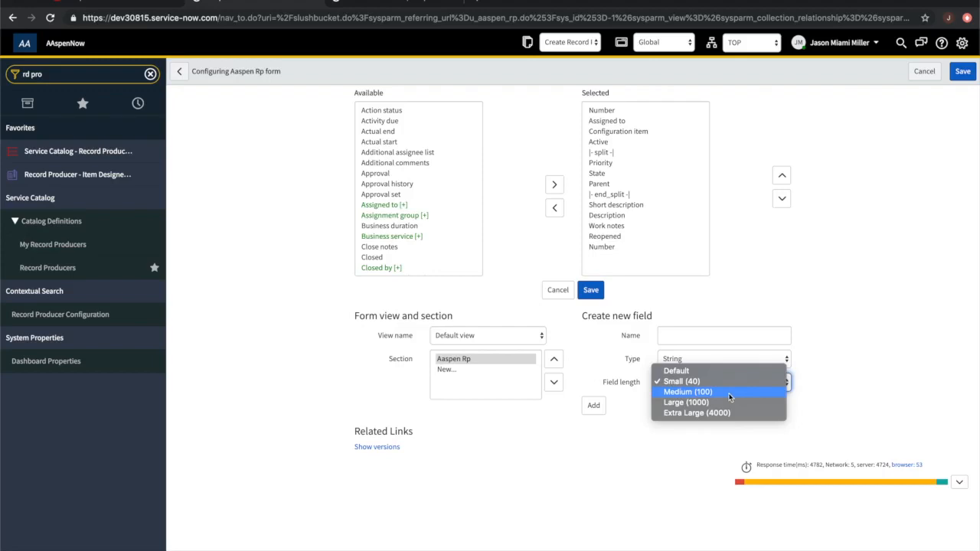
pyautogui.click(730, 393)
pyautogui.click(700, 334)
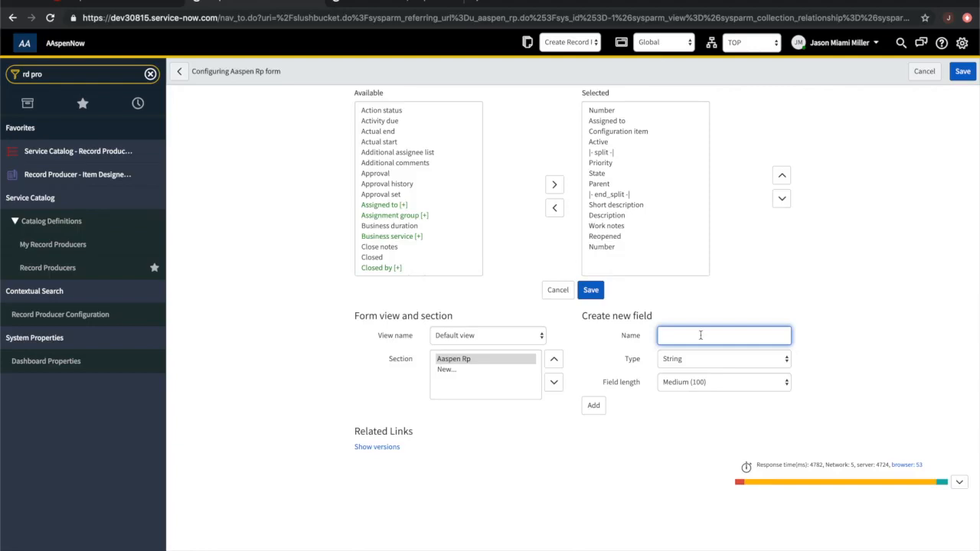
pyautogui.write('Request Urgency')
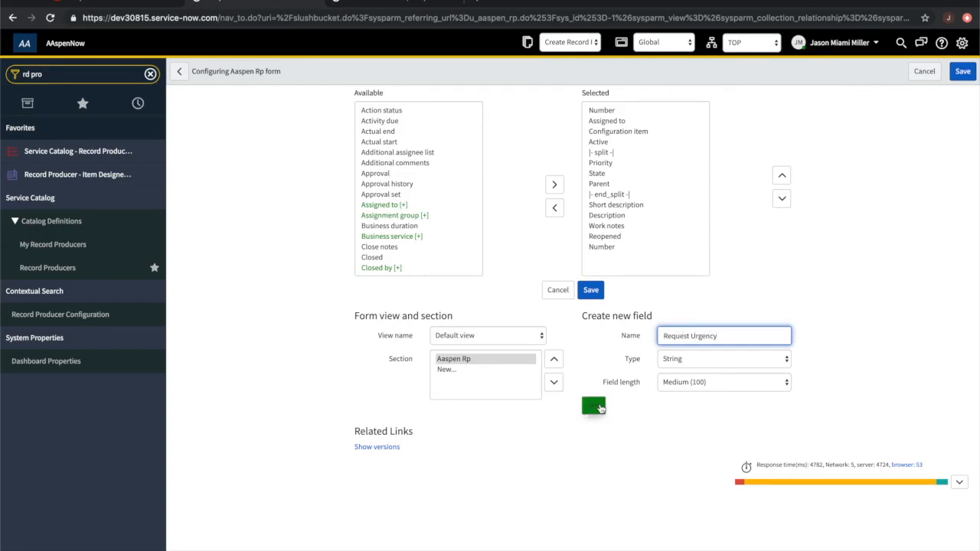
pyautogui.click(594, 407)
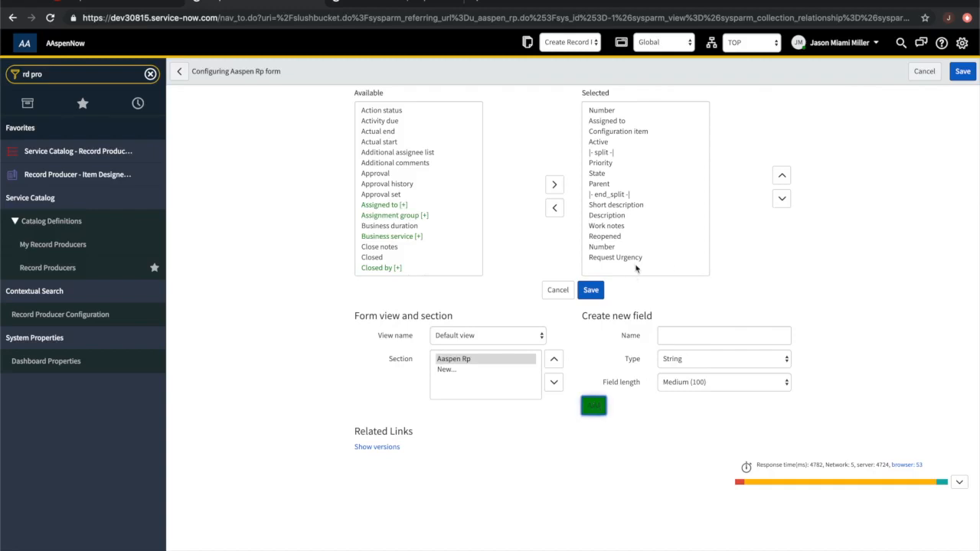
pyautogui.click(612, 247)
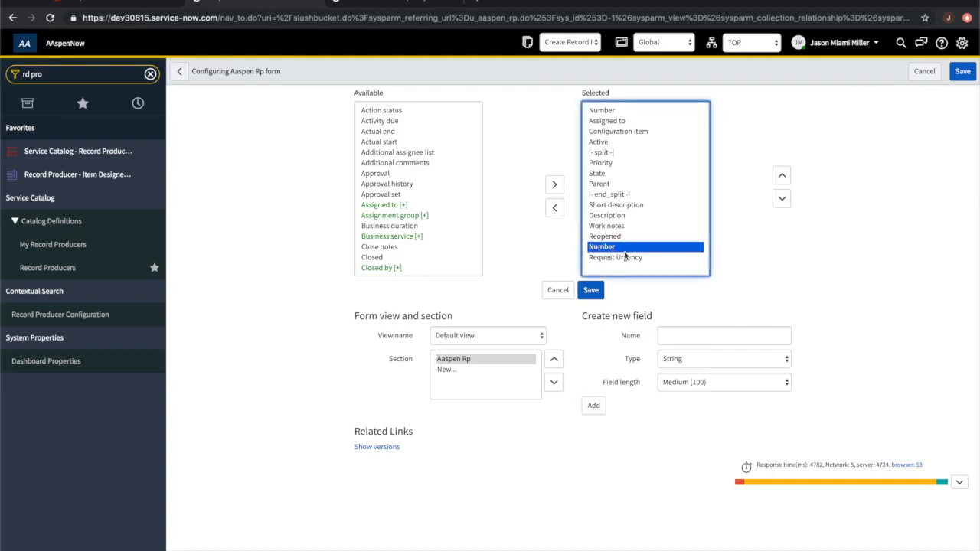
pyautogui.click(616, 258)
pyautogui.click(598, 248)
pyautogui.click(623, 258)
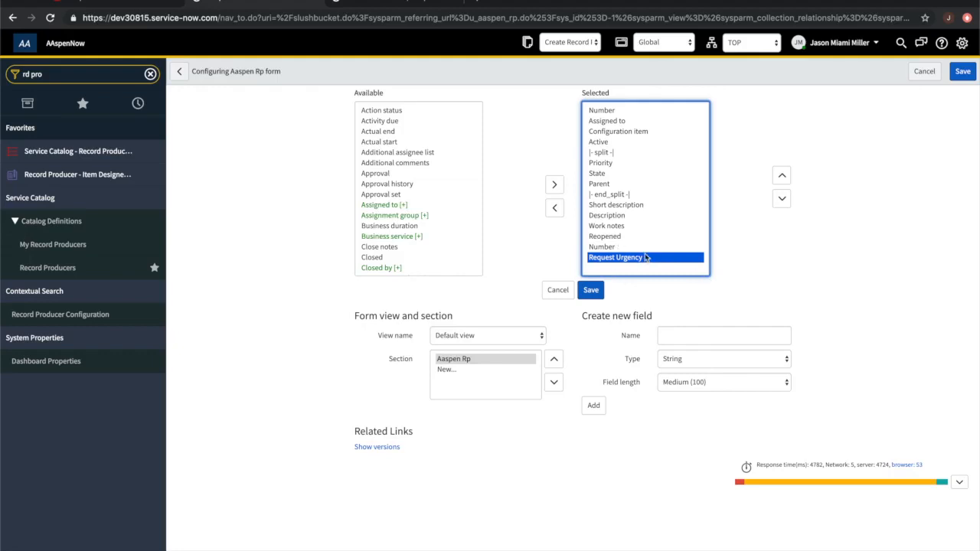
# - Create a Reference field named AAspen Requester that references the User [sys_user] table and add it to the form layout
pyautogui.click(716, 340)
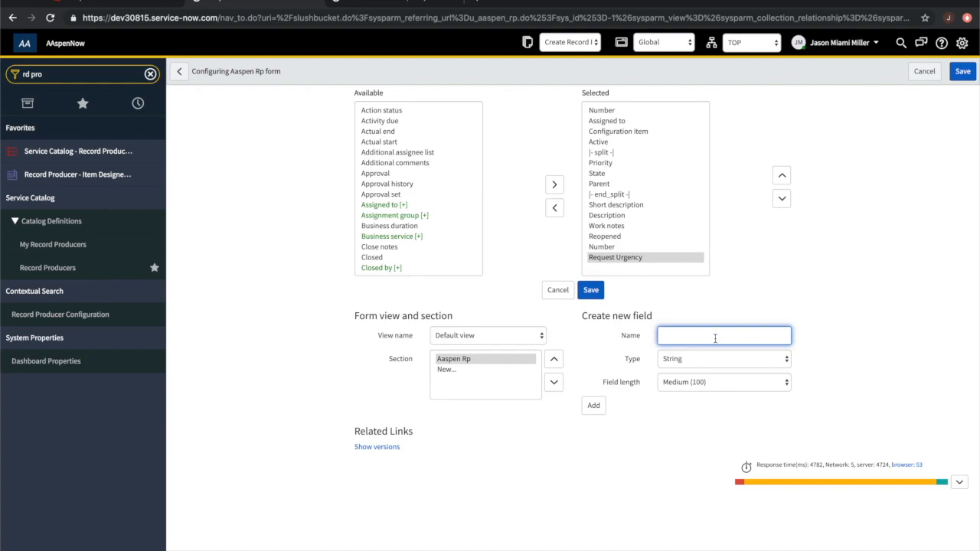
pyautogui.click(727, 358)
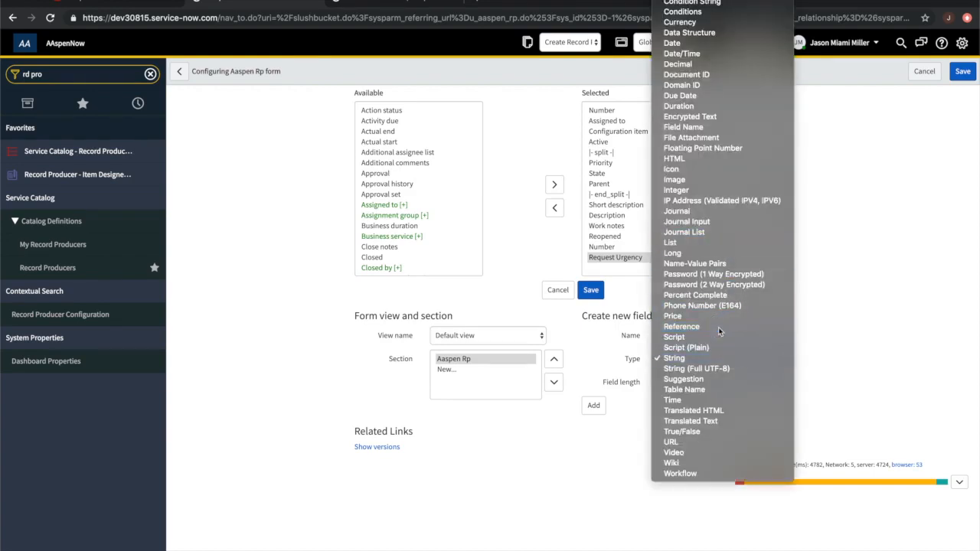
pyautogui.click(719, 327)
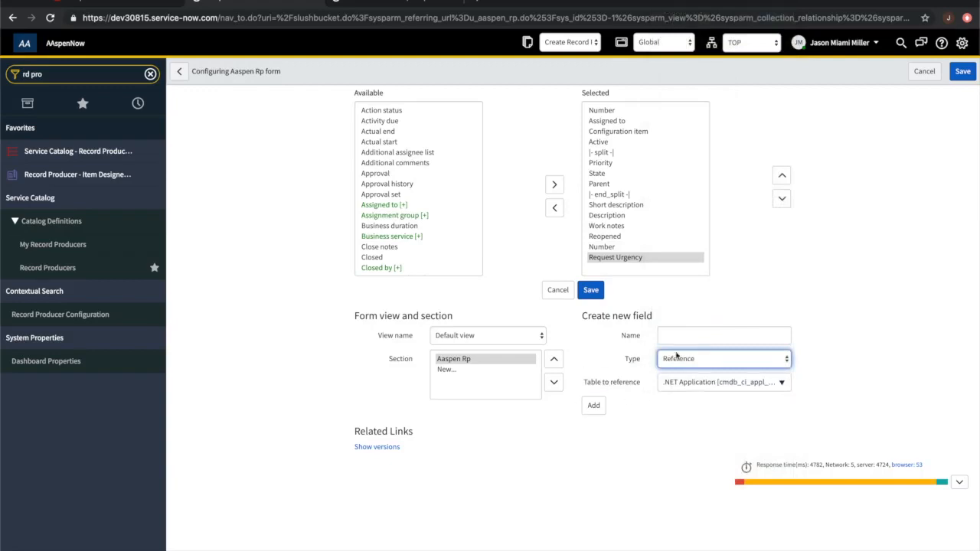
pyautogui.click(756, 389)
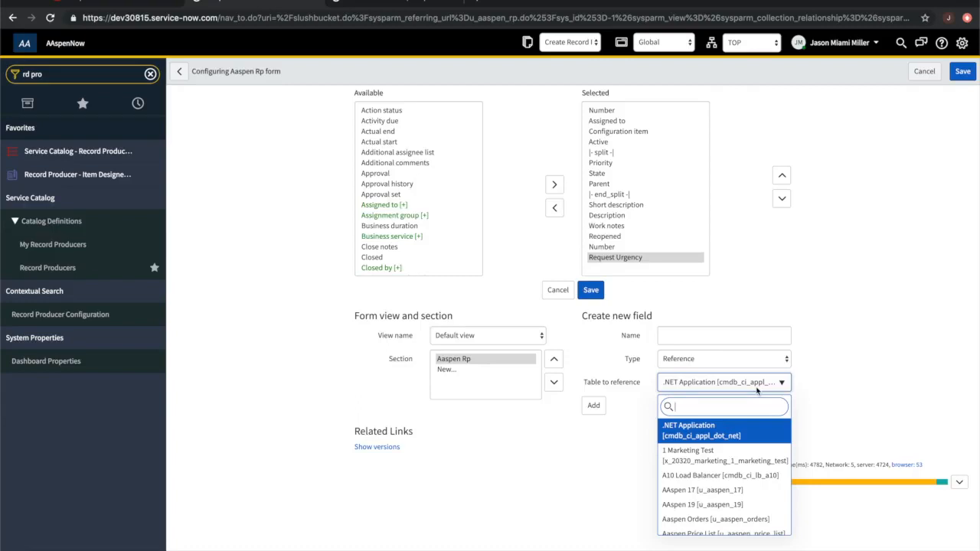
pyautogui.write('sys_user')
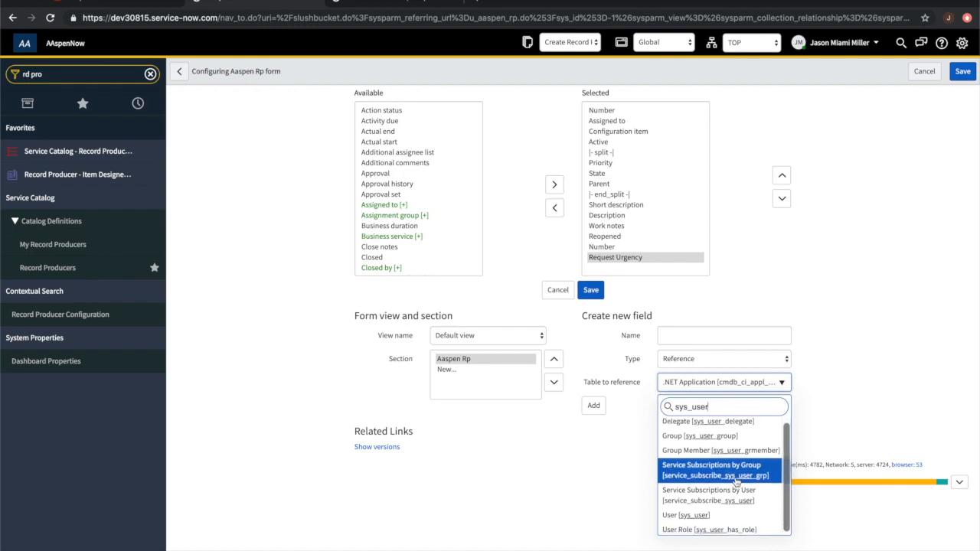
pyautogui.click(710, 513)
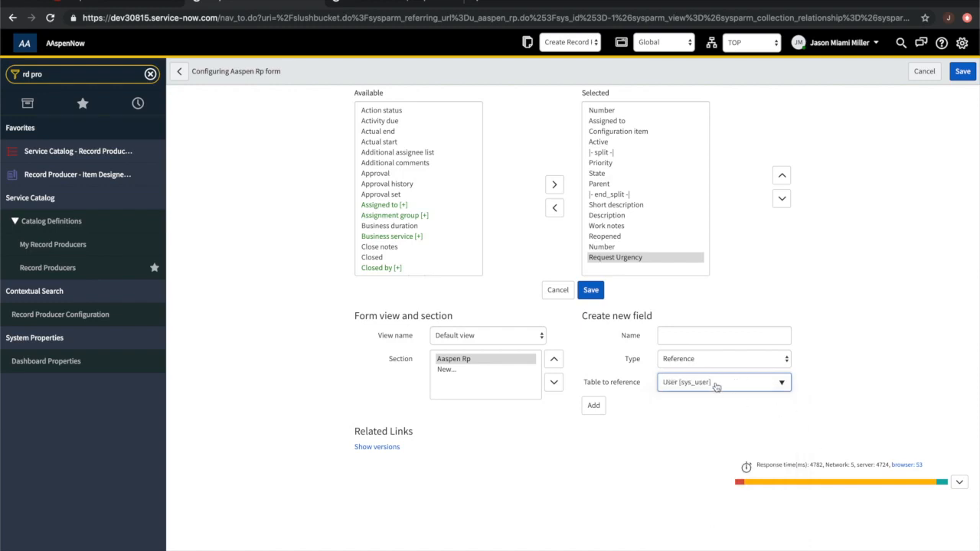
pyautogui.click(701, 341)
pyautogui.write('AAspen Requester')
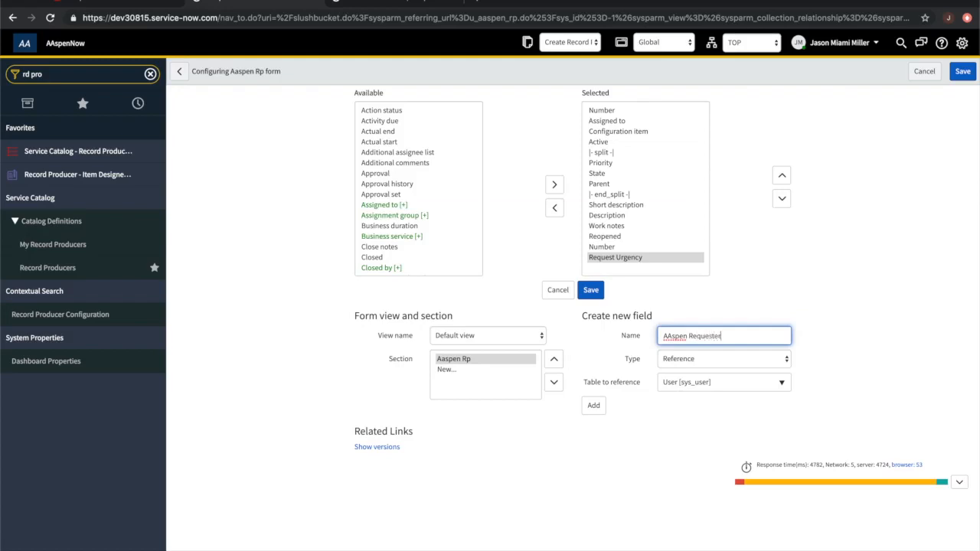
pyautogui.click(604, 409)
pyautogui.click(622, 258)
pyautogui.click(625, 249)
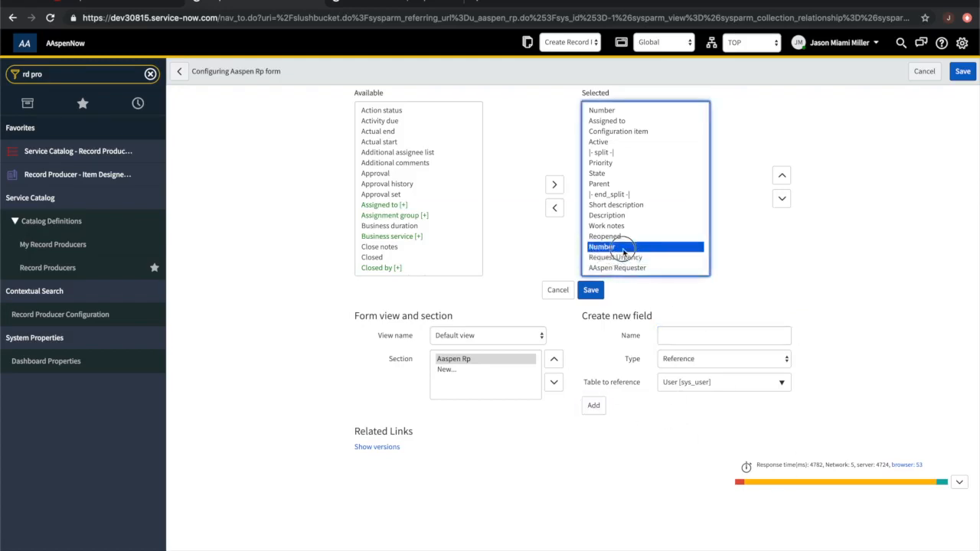
pyautogui.click(640, 260)
pyautogui.click(639, 271)
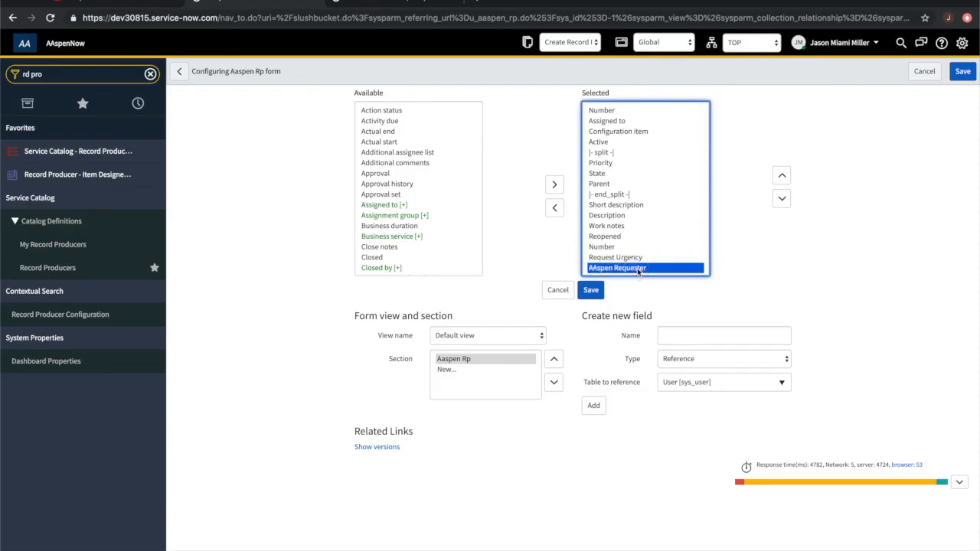
pyautogui.click(599, 251)
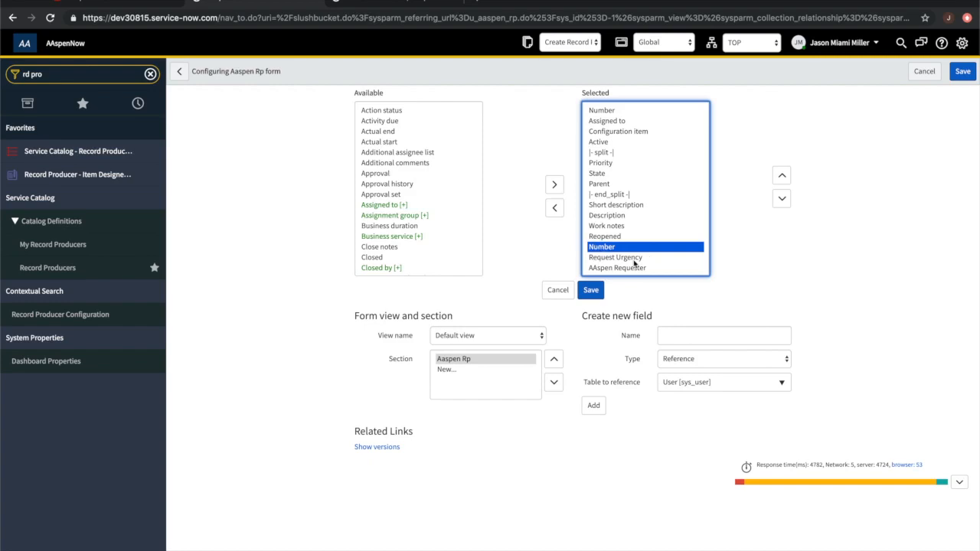
pyautogui.click(633, 261)
pyautogui.click(645, 268)
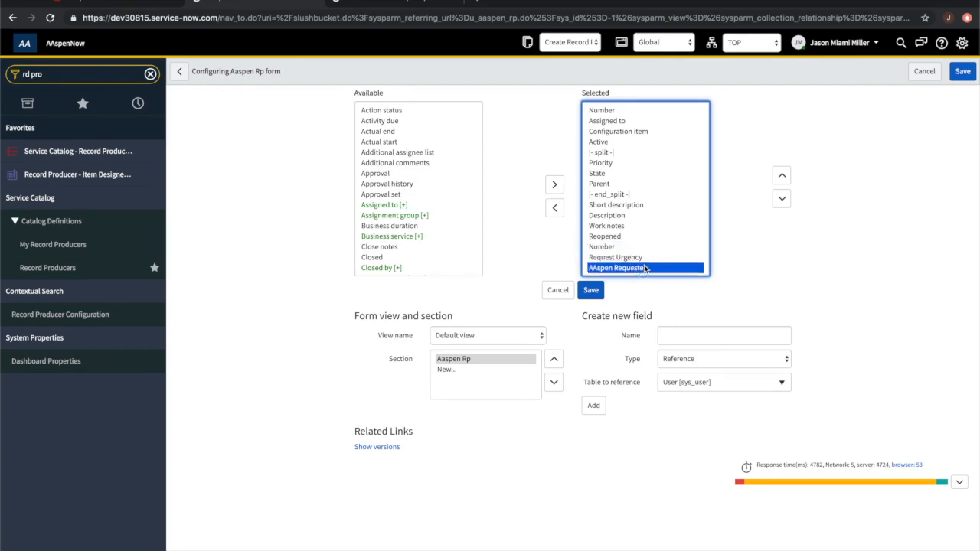
pyautogui.click(721, 360)
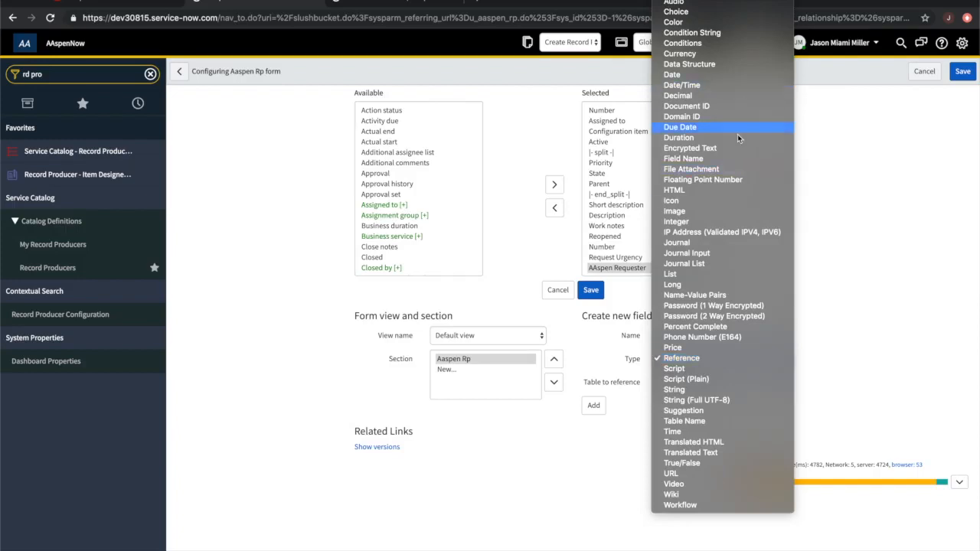
pyautogui.click(824, 416)
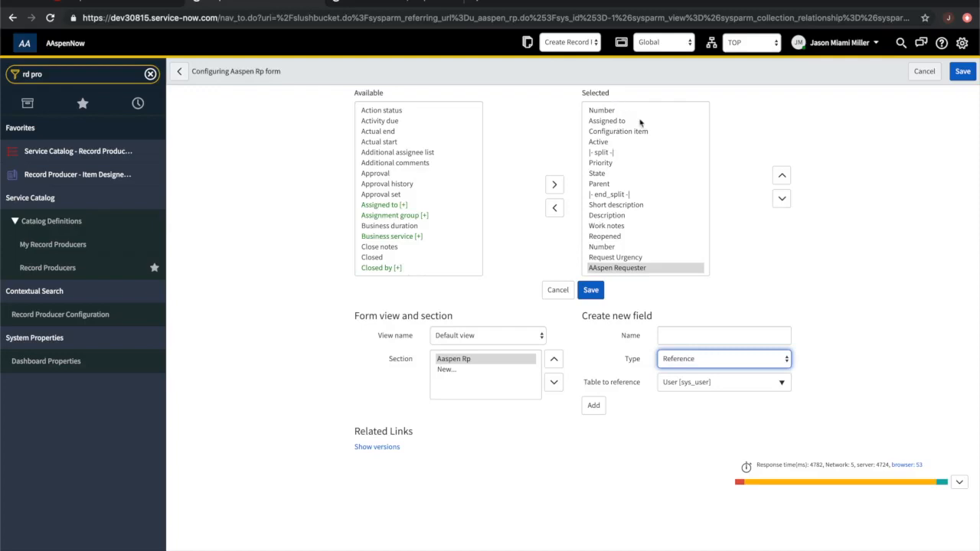
# - Remove Configuration item from the selected form fields and add Location directly below Assigned to
pyautogui.click(635, 132)
pyautogui.click(554, 208)
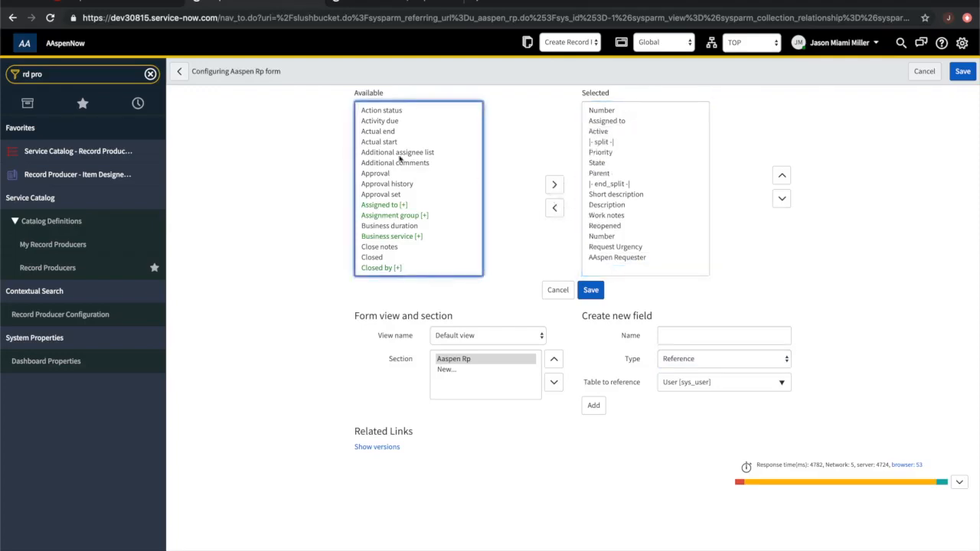
pyautogui.click(397, 152)
pyautogui.press('l')
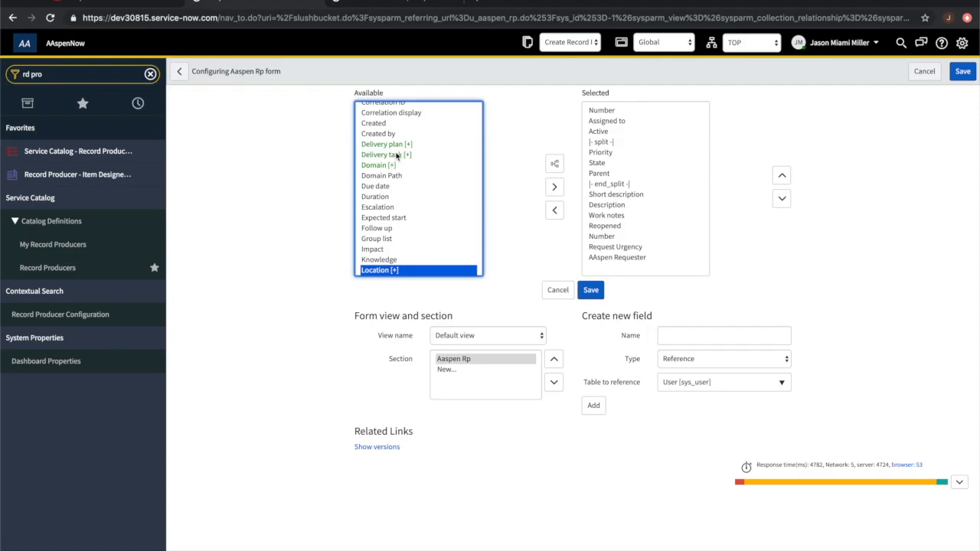
pyautogui.click(602, 123)
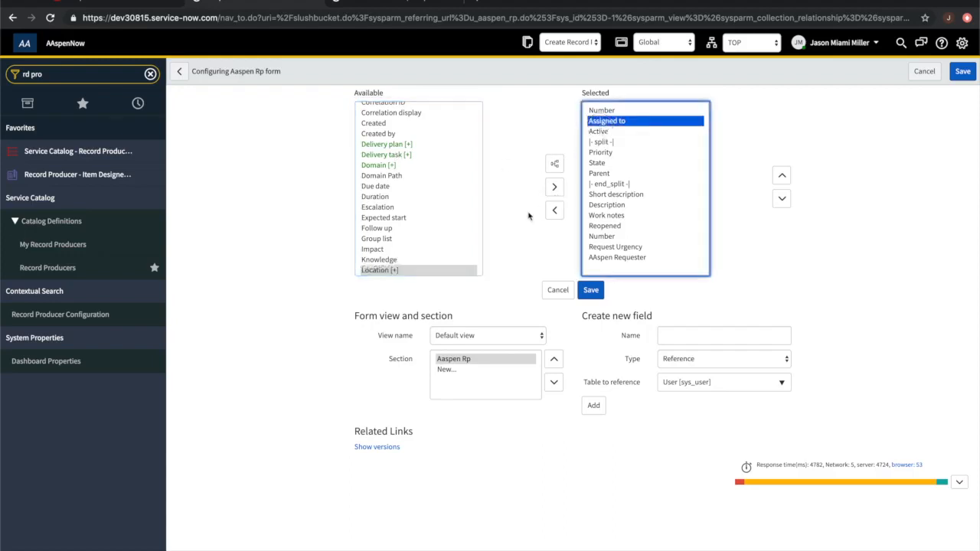
pyautogui.click(554, 187)
# - Move the Assigned to field down so it is the first field after the split marker
pyautogui.click(638, 123)
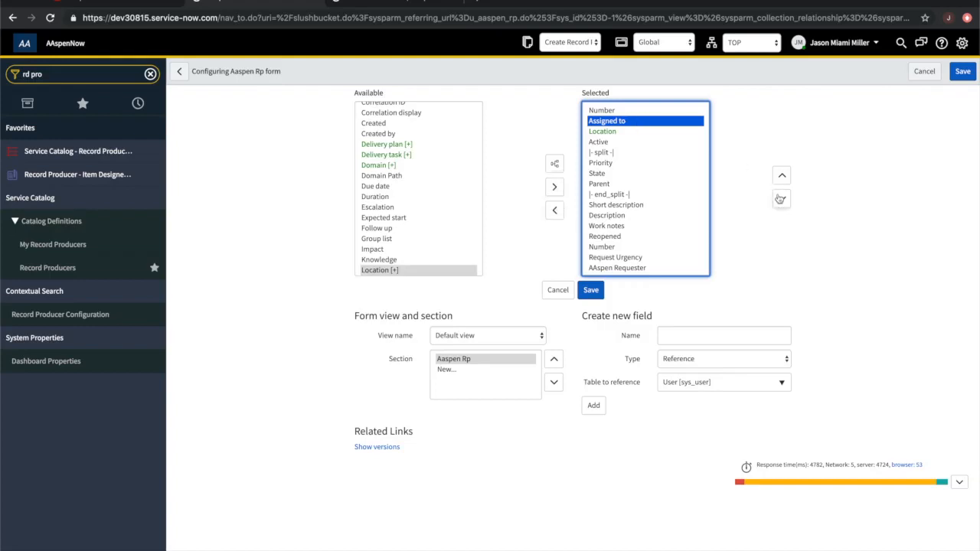
pyautogui.click(781, 199)
pyautogui.click(781, 199)
pyautogui.click(781, 199)
pyautogui.click(780, 199)
pyautogui.click(782, 175)
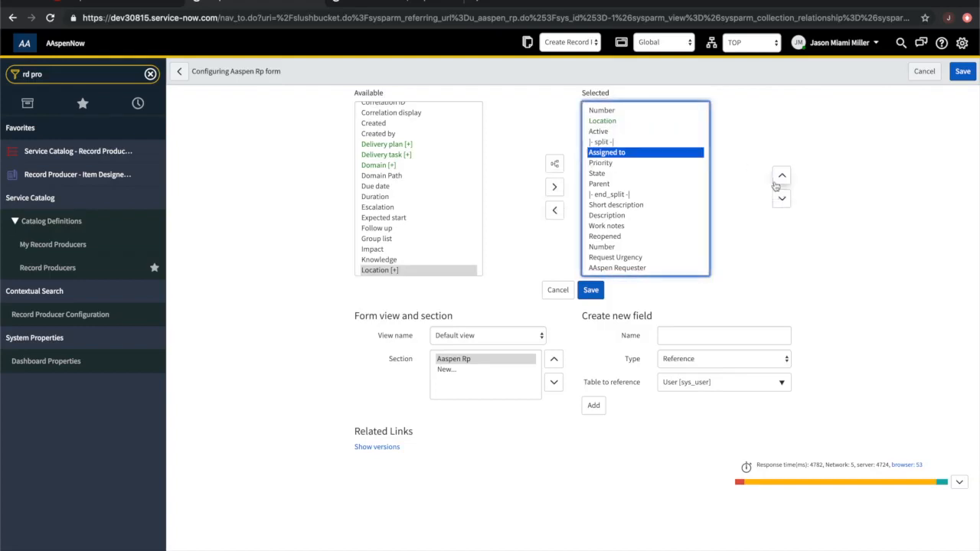
# - Remove the Priority and Parent fields from the form layout
pyautogui.click(600, 164)
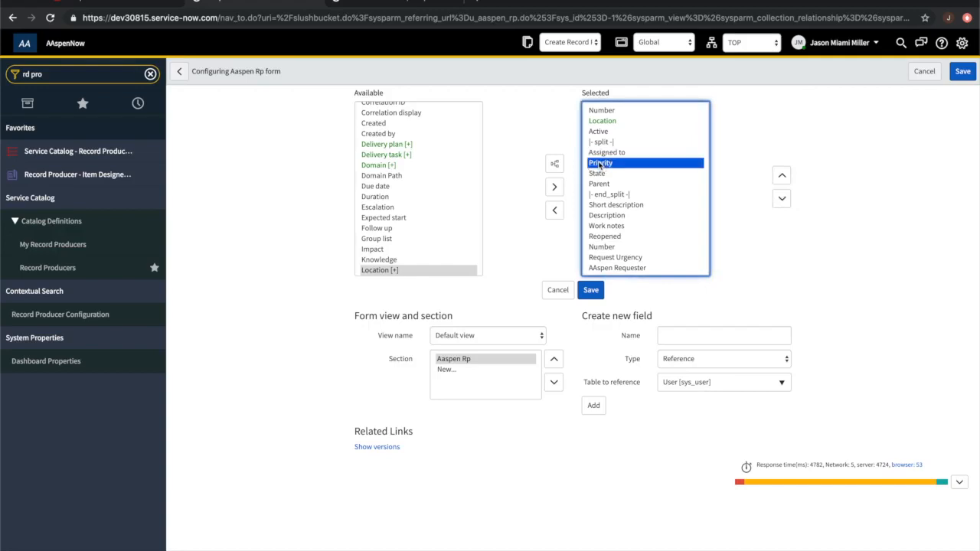
pyautogui.click(555, 211)
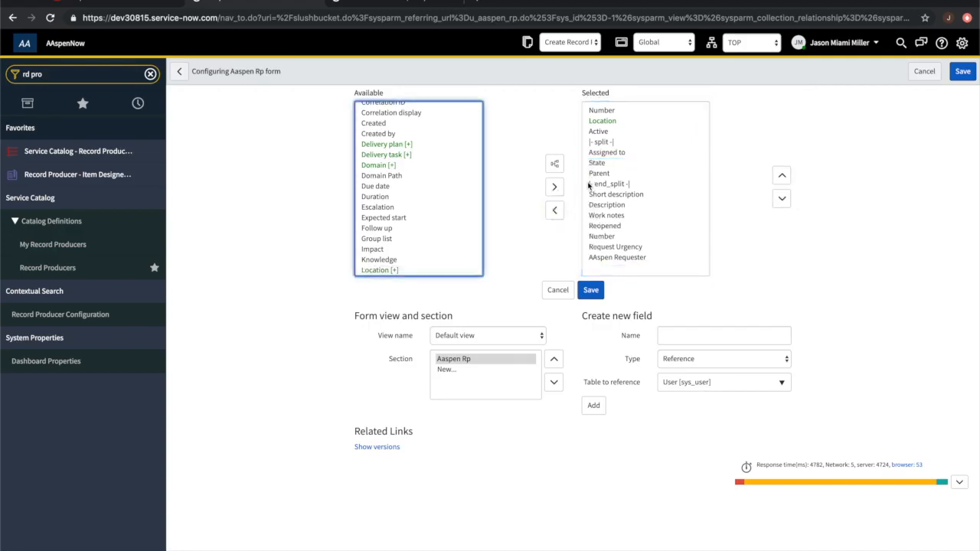
pyautogui.click(604, 176)
pyautogui.click(555, 210)
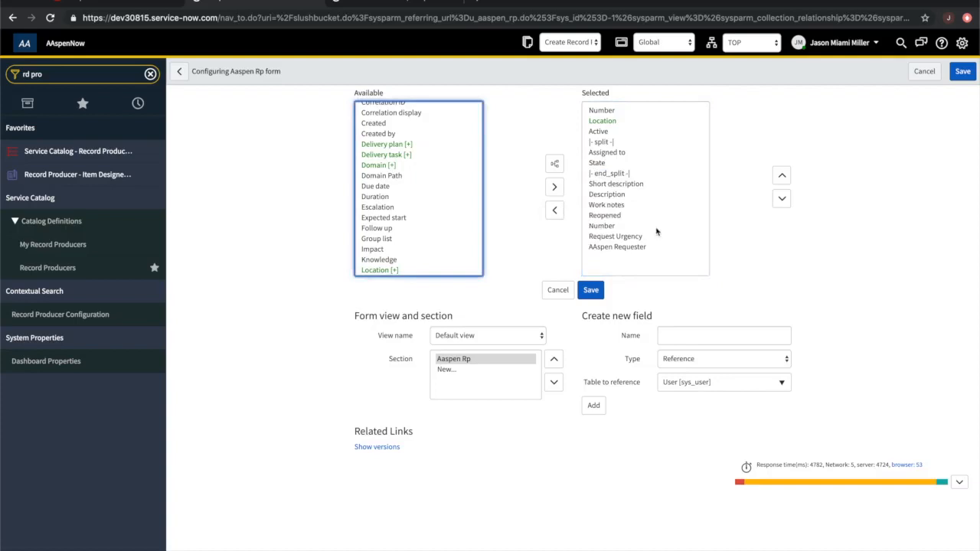
# - Move the new Number, Request Urgency and AAspen Requester fields together to just above the end_split marker
pyautogui.click(618, 227)
pyautogui.moveTo(618, 227); pyautogui.dragTo(617, 248)
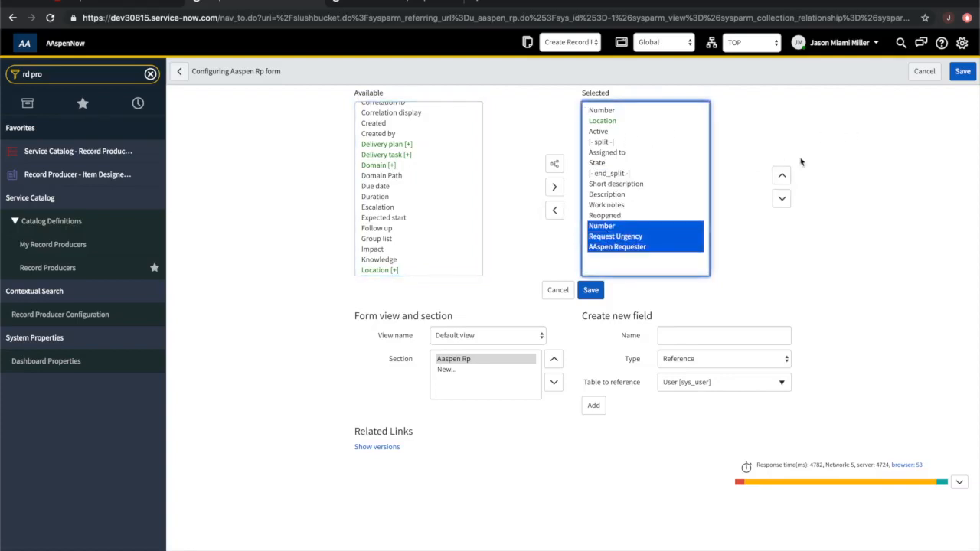
pyautogui.click(781, 177)
pyautogui.click(781, 178)
pyautogui.click(781, 178)
pyautogui.click(781, 177)
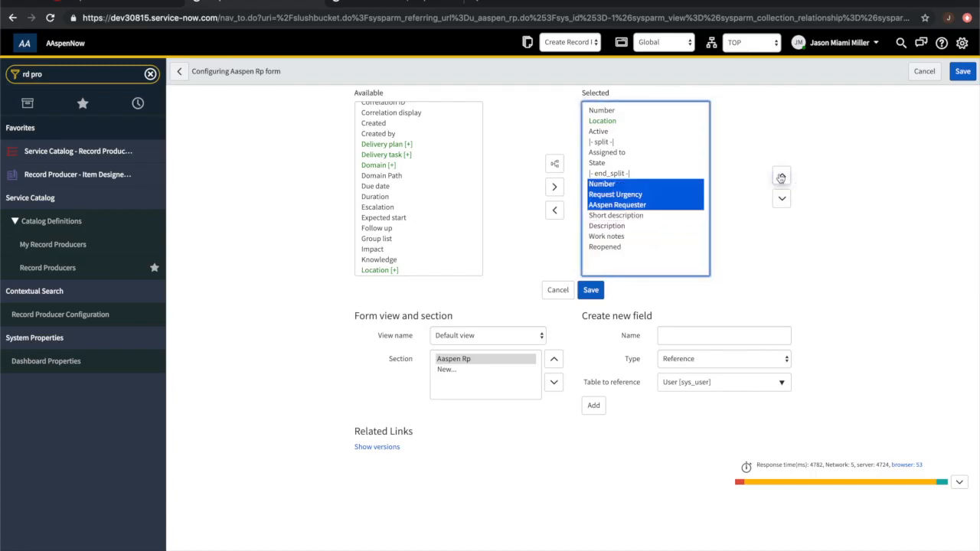
pyautogui.click(781, 178)
# - Move the AAspen Requester field up to directly below the split marker, above Assigned to
pyautogui.click(646, 194)
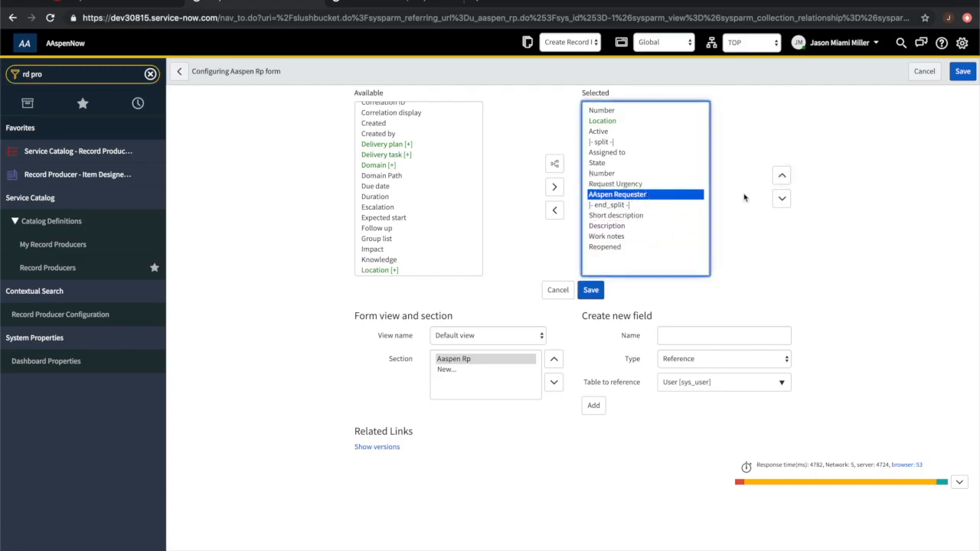
pyautogui.click(782, 176)
pyautogui.click(783, 176)
pyautogui.click(782, 176)
pyautogui.click(782, 176)
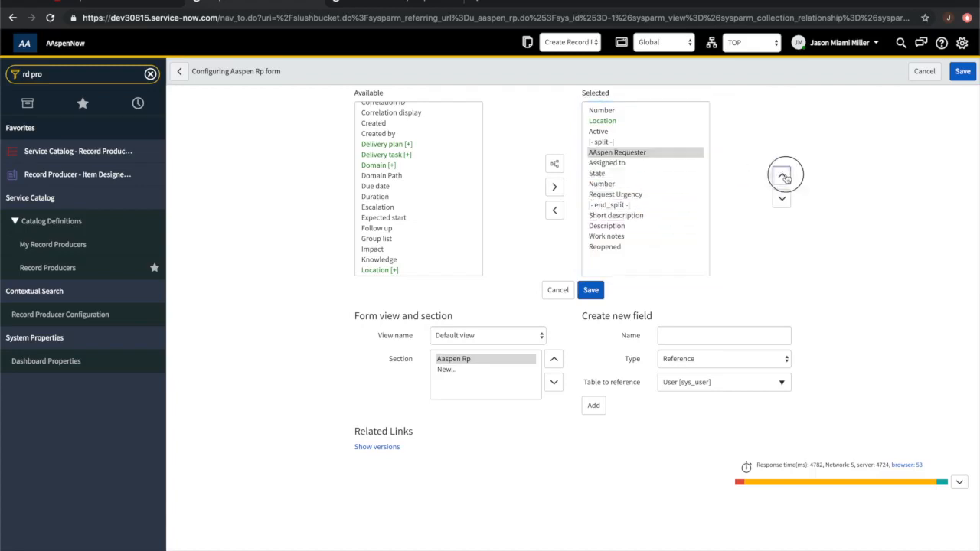
# - Move the AAspen Requester field up to directly below the first Number field, above Location
pyautogui.click(782, 176)
pyautogui.click(783, 176)
pyautogui.click(783, 176)
pyautogui.click(611, 131)
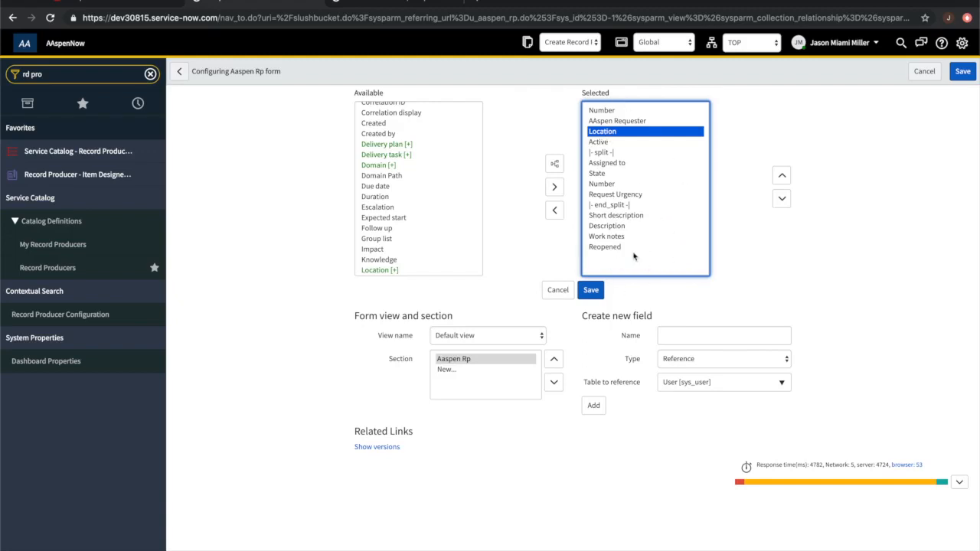
# - Remove the Reopened field from the form layout and add the Additional comments field below Work notes
pyautogui.click(620, 246)
pyautogui.click(562, 212)
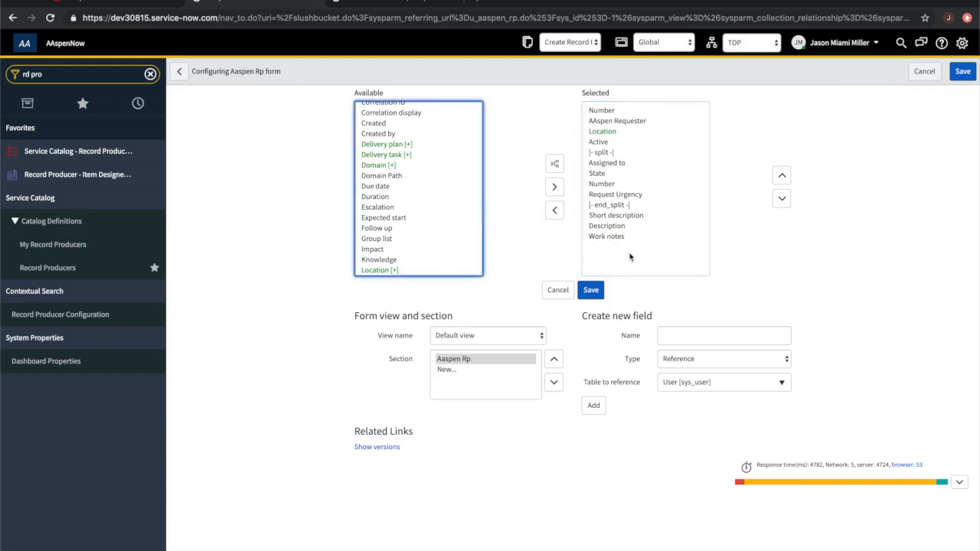
pyautogui.scroll(5, 425, 198)
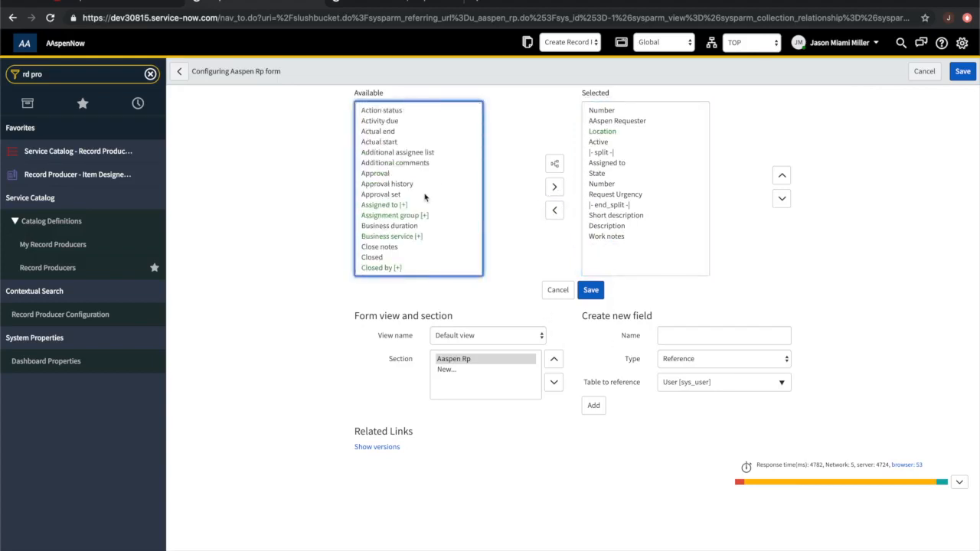
pyautogui.click(417, 164)
pyautogui.click(555, 186)
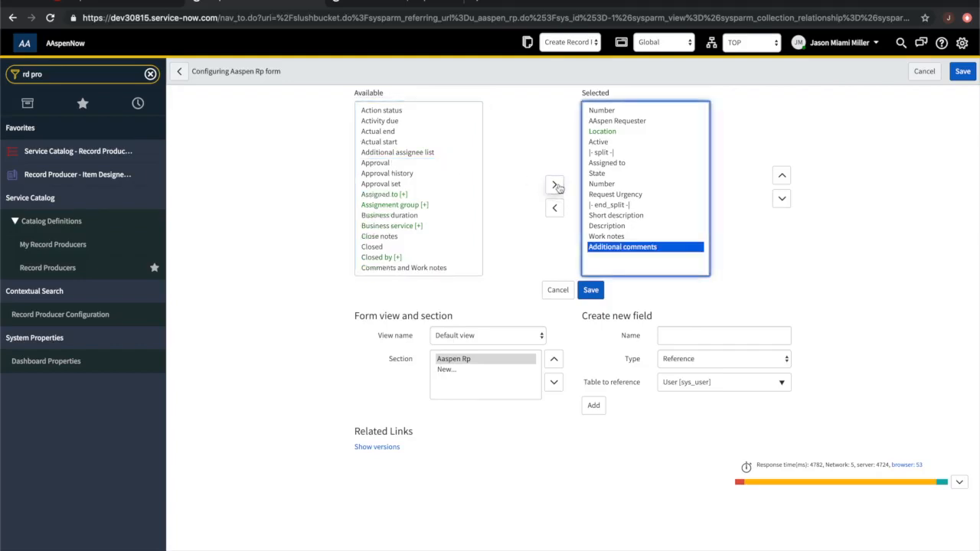
# - Add the Comments and Work notes field to the end of the form layout
pyautogui.scroll(-4, 427, 225)
pyautogui.scroll(-1, 428, 225)
pyautogui.click(441, 133)
pyautogui.click(555, 186)
# - Add the Work notes list field to the end of the form layout and save the layout
pyautogui.scroll(-5, 464, 223)
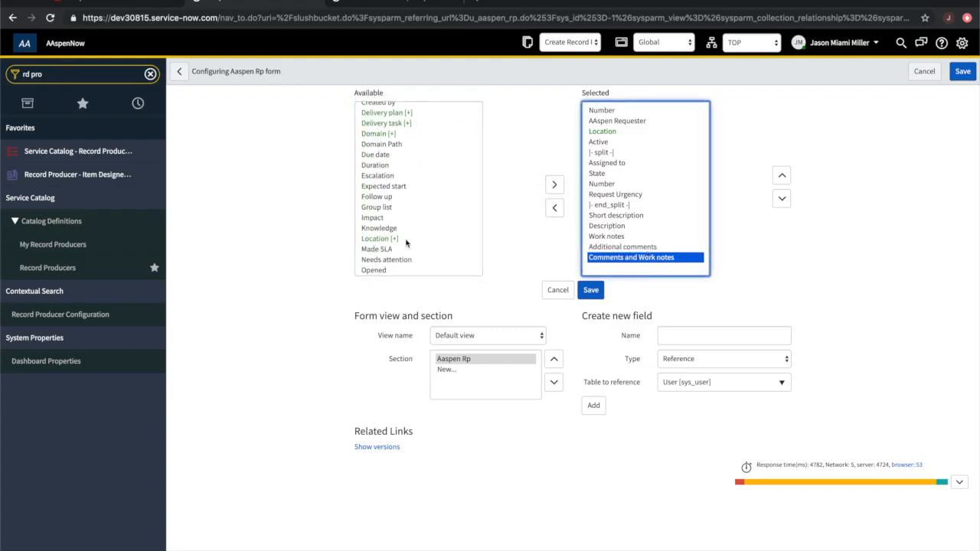
pyautogui.scroll(-10, 444, 257)
pyautogui.scroll(-2, 444, 256)
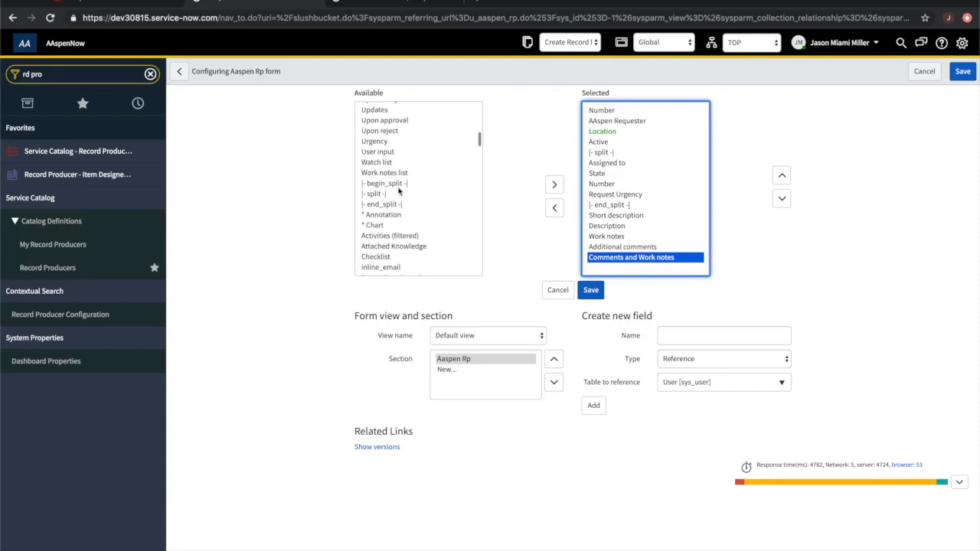
pyautogui.click(384, 175)
pyautogui.click(556, 189)
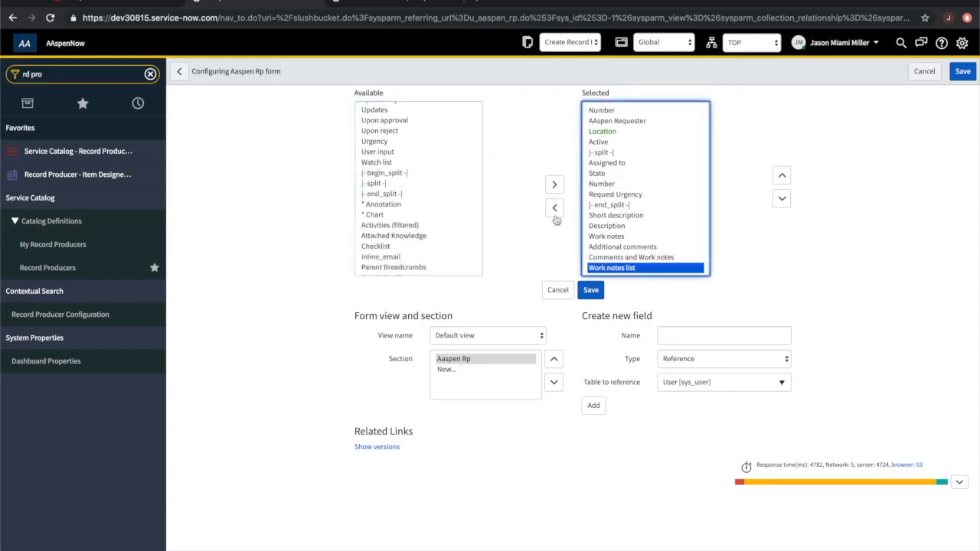
pyautogui.click(592, 292)
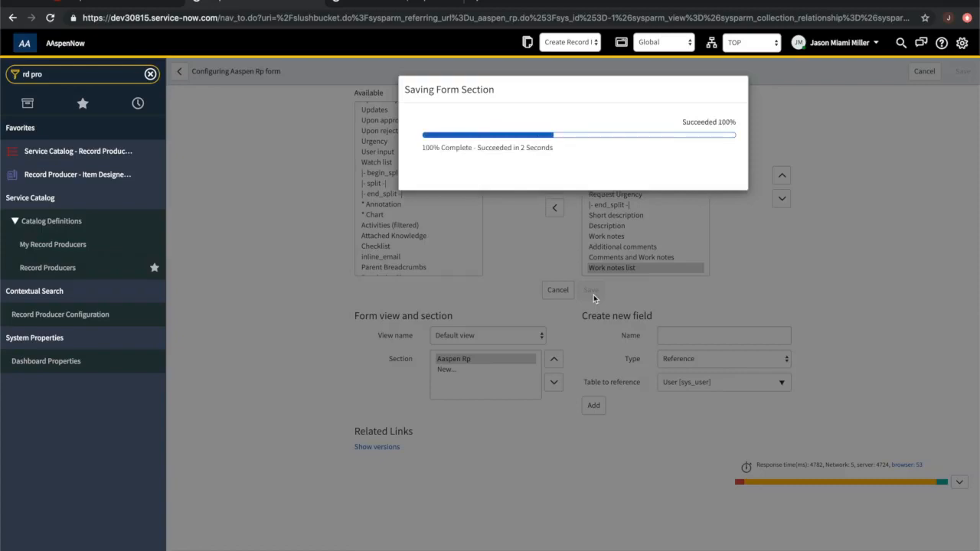
pyautogui.click(722, 184)
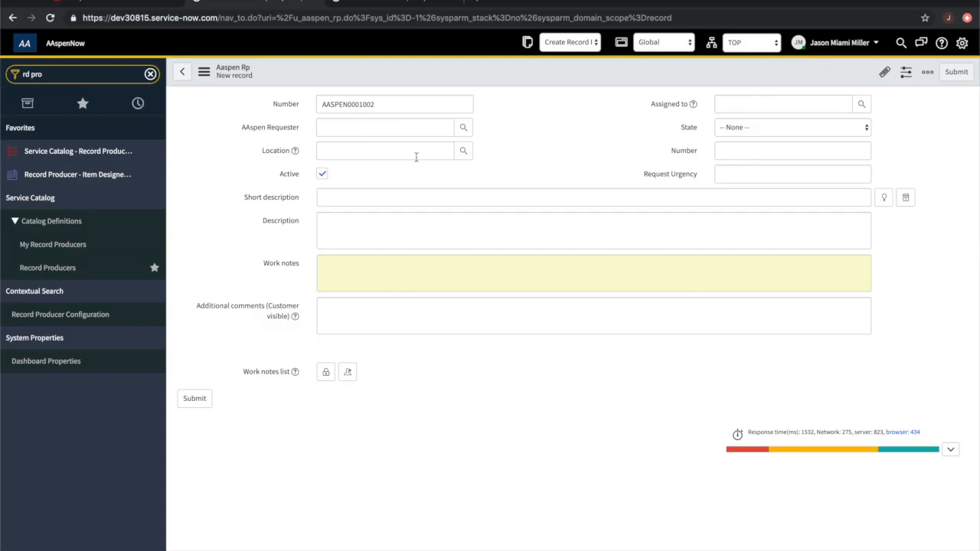
# - Reopen the u_aaspen_rp table record from the history and sort its columns by creation date, newest first
pyautogui.click(138, 102)
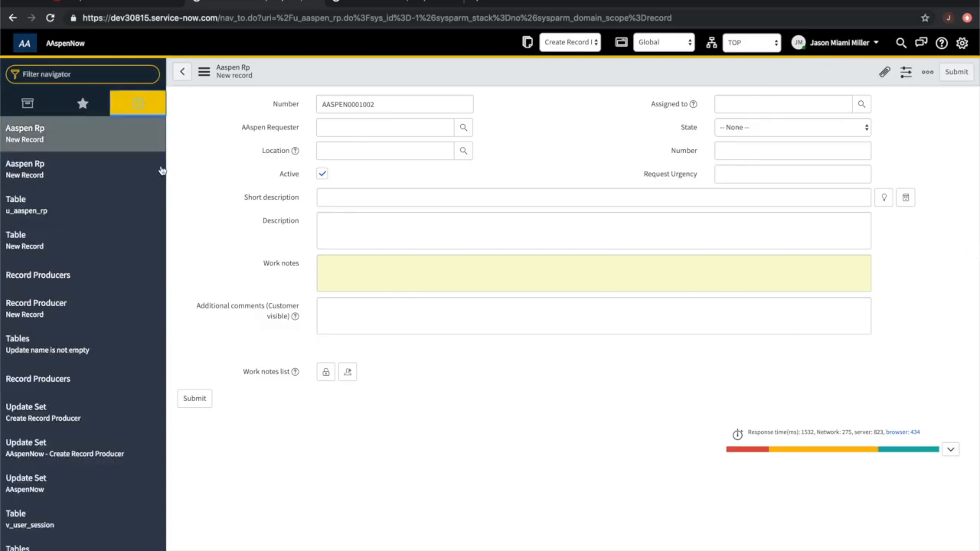
pyautogui.click(38, 209)
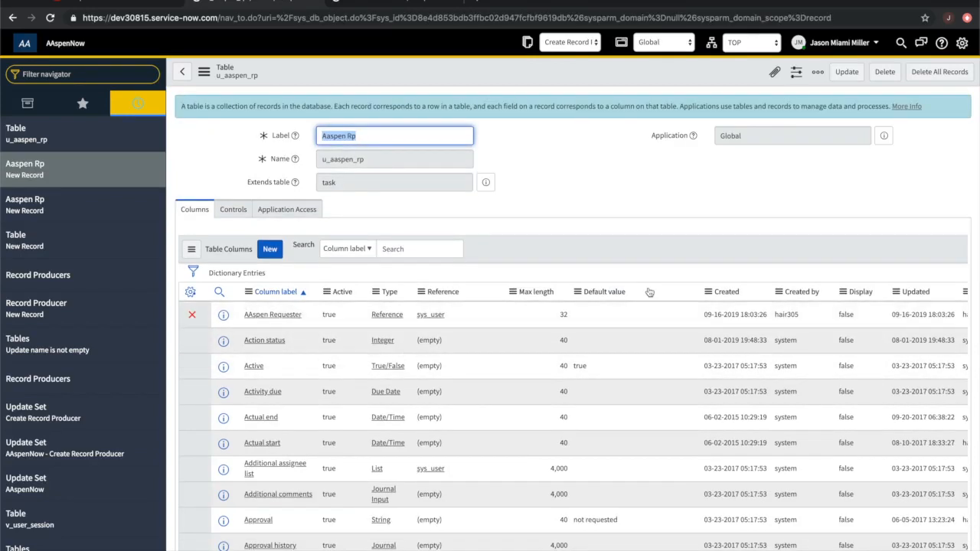
pyautogui.click(727, 292)
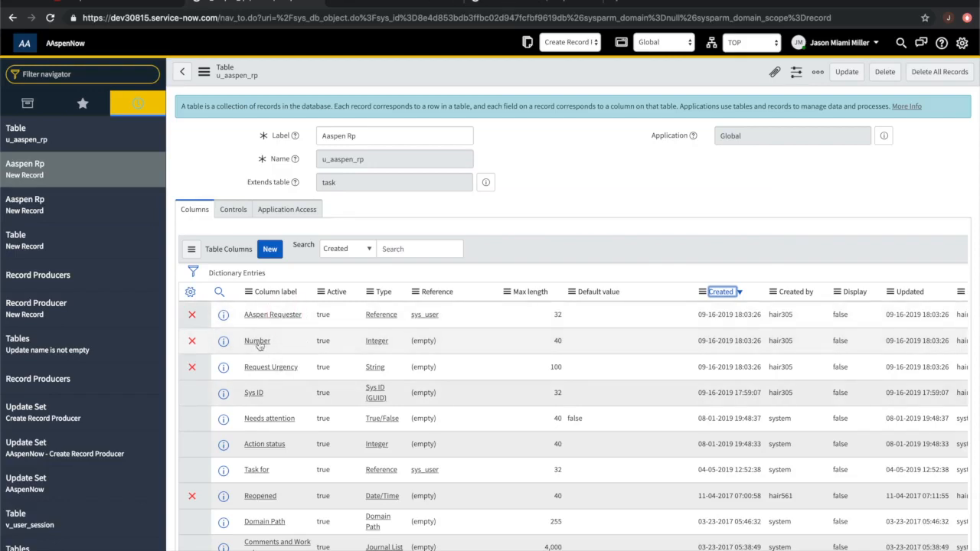
# - Open the dictionary entries of the custom columns in separate browser tabs and switch to the AAspen Requester entry
pyautogui.click(283, 354)
pyautogui.click(267, 365)
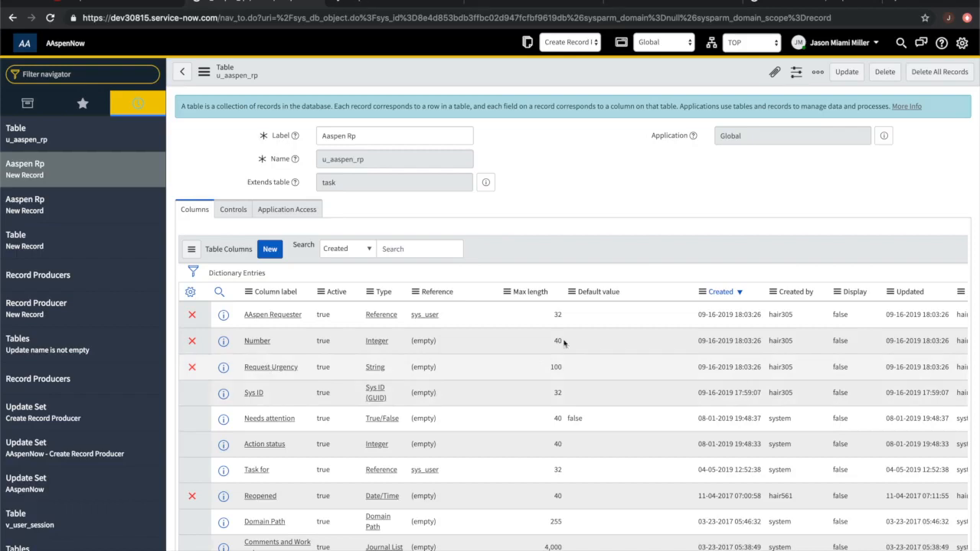
pyautogui.click(371, 3)
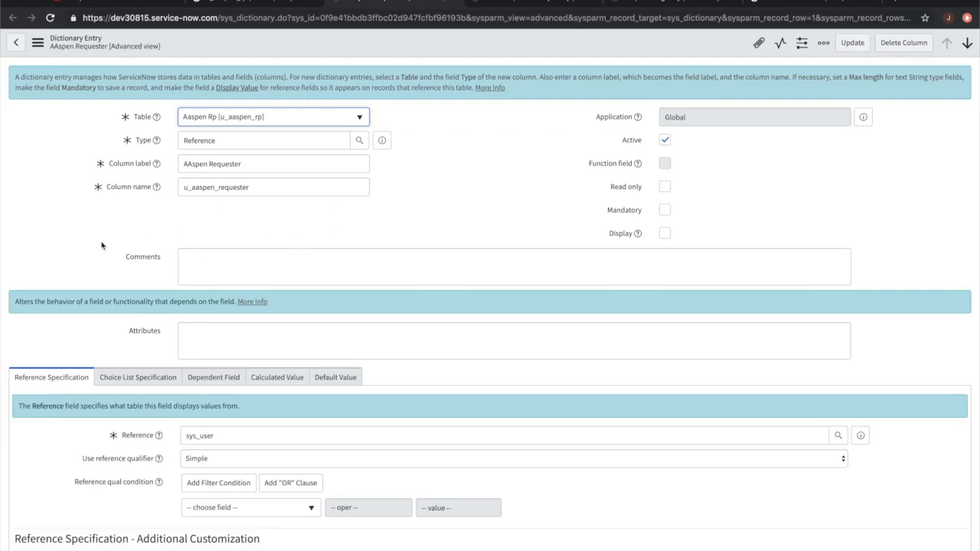
# - Set the AAspen Requester reference qualifier condition to Active is true and save the dictionary entry
pyautogui.scroll(-2, 177, 382)
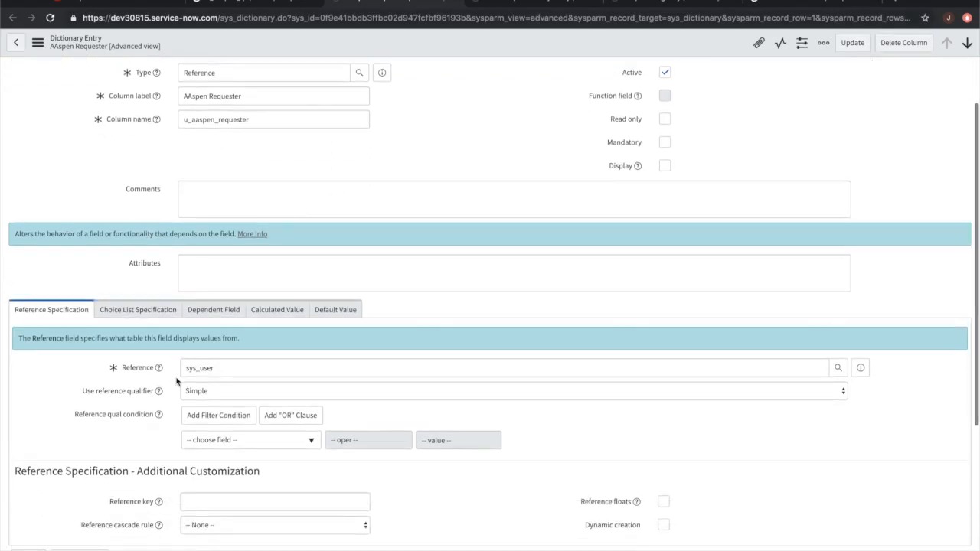
pyautogui.scroll(-2, 388, 385)
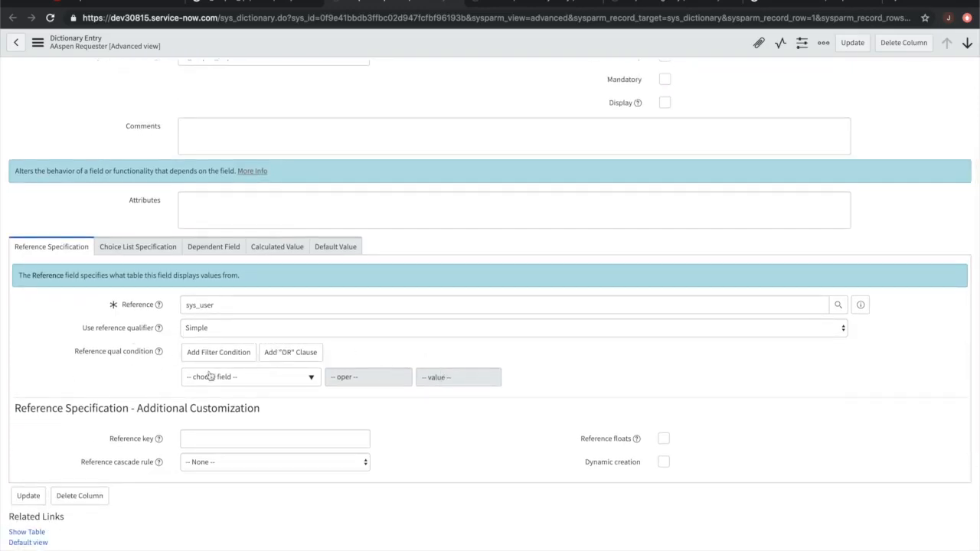
pyautogui.click(269, 380)
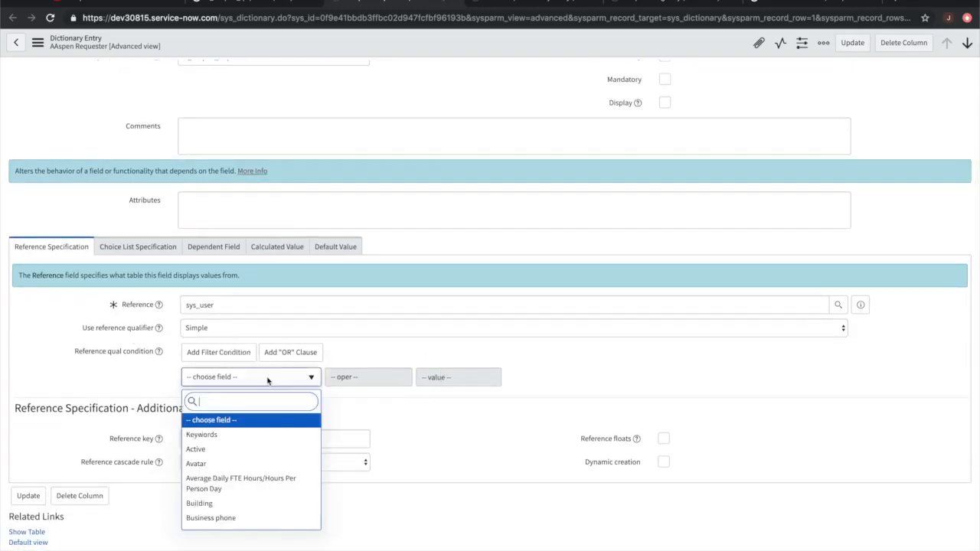
pyautogui.click(251, 448)
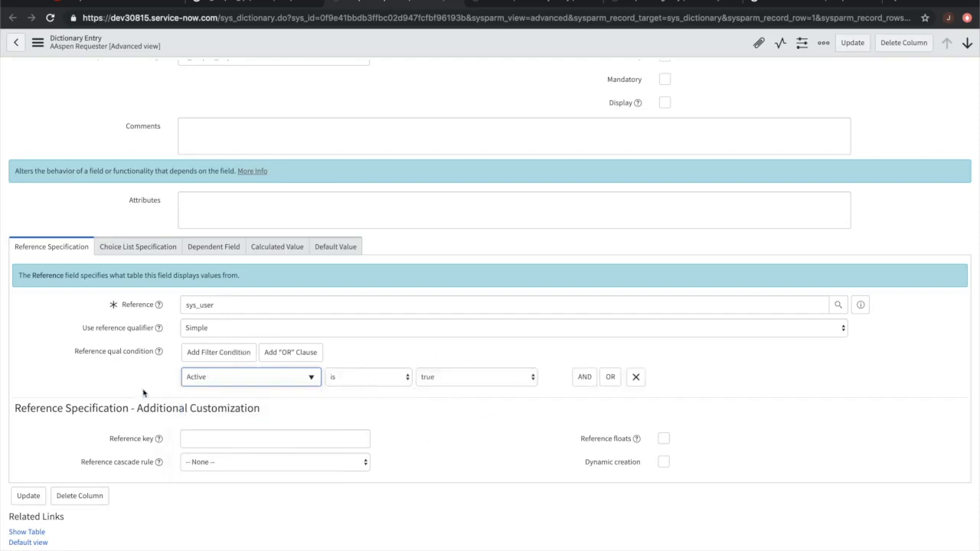
pyautogui.scroll(-2, 450, 398)
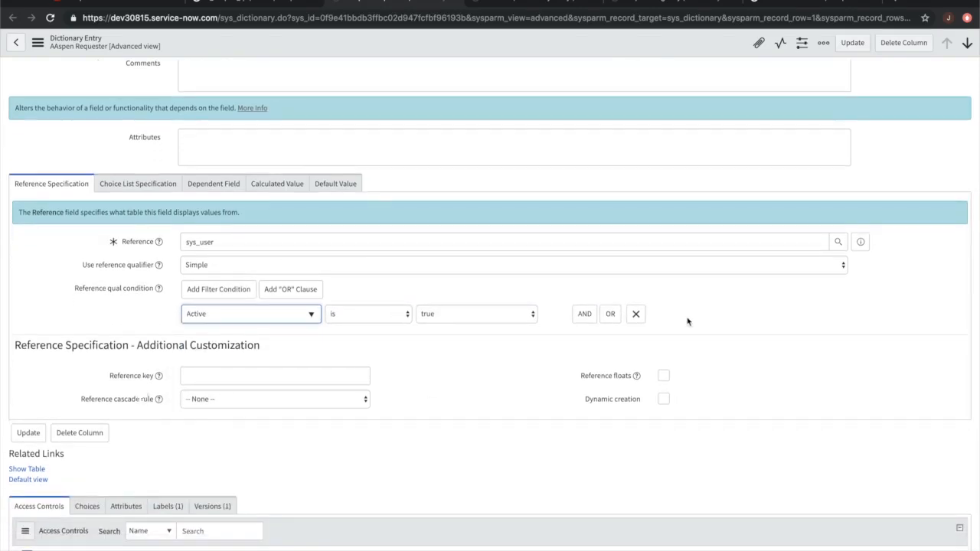
pyautogui.scroll(2, 199, 203)
pyautogui.scroll(2, 198, 198)
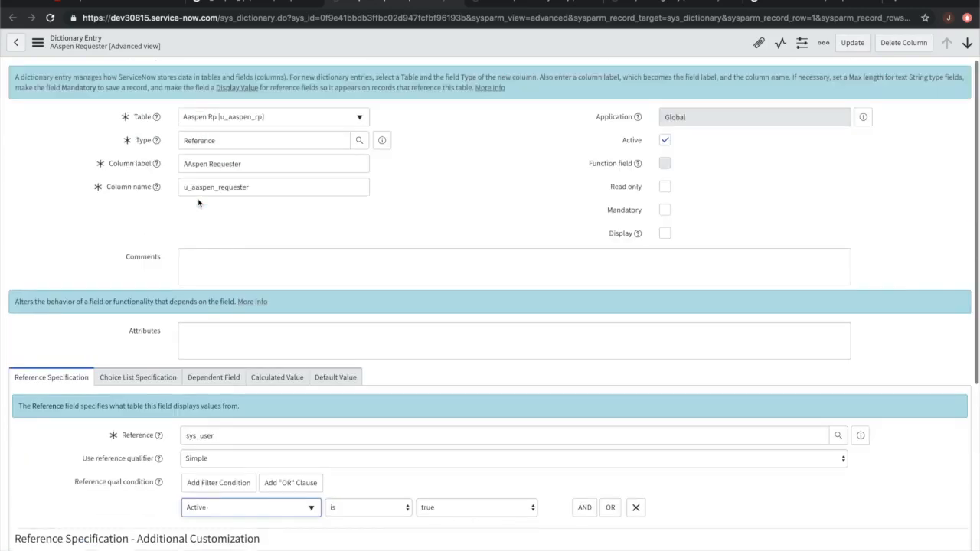
pyautogui.scroll(-3, 198, 199)
pyautogui.scroll(3, 198, 199)
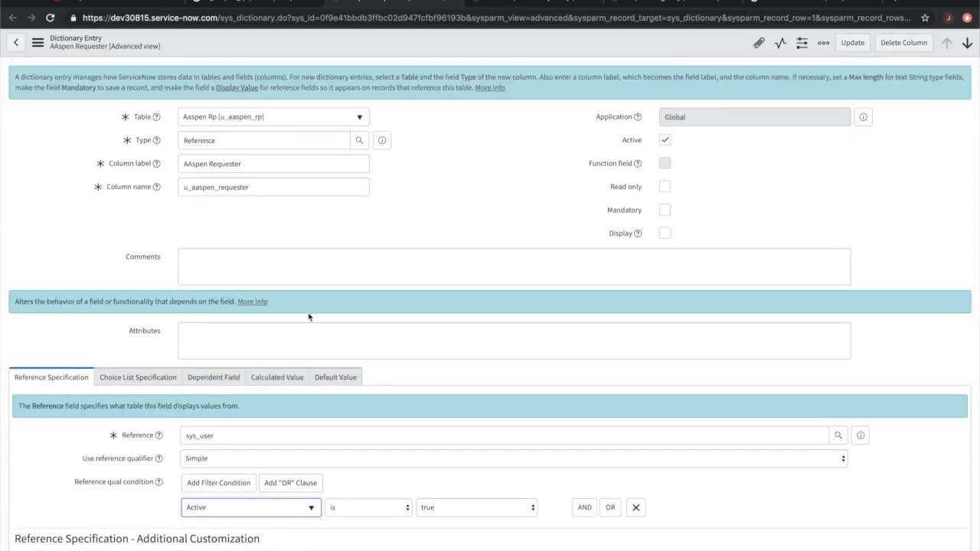
pyautogui.click(38, 42)
pyautogui.click(54, 49)
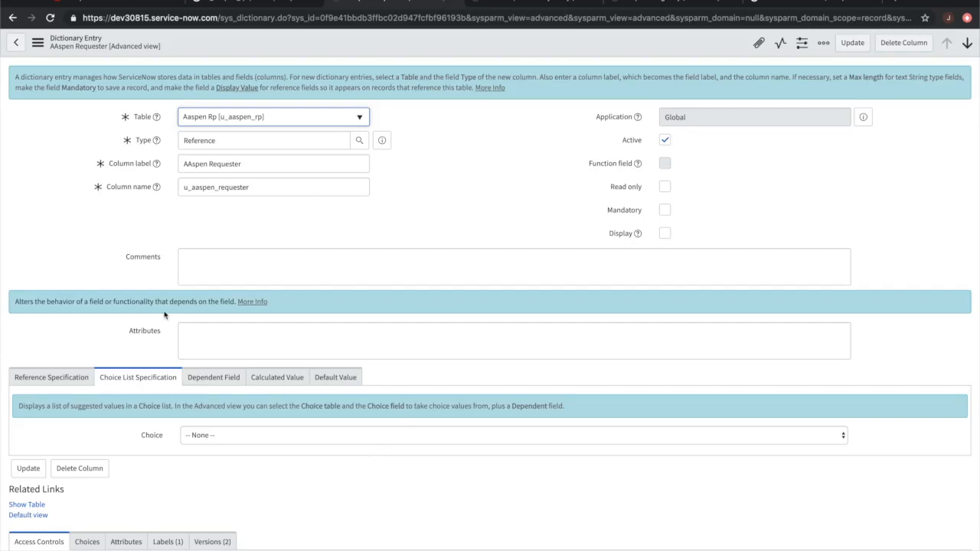
# - Switch the AAspen Requester reference qualifier to Advanced and examine the query equivalent to its condition
pyautogui.scroll(-2, 372, 328)
pyautogui.click(56, 314)
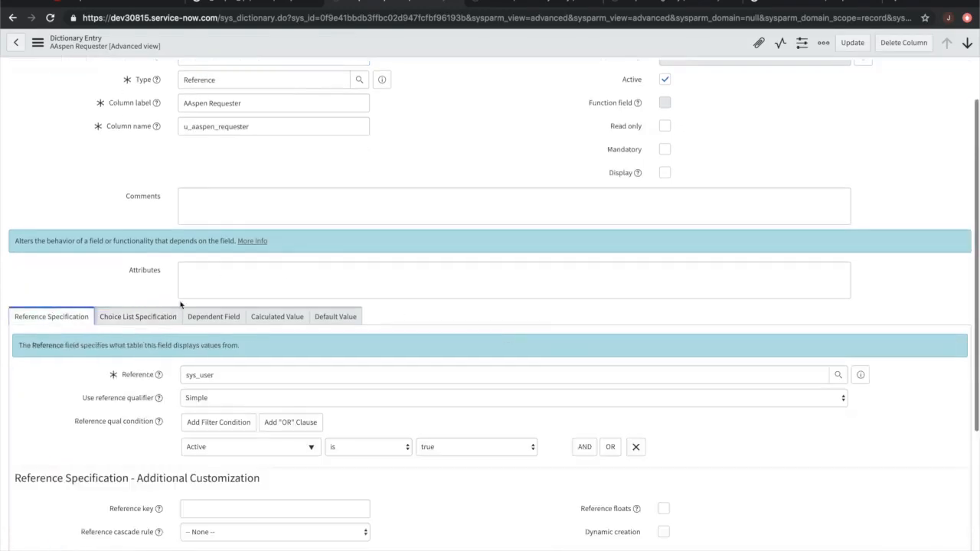
pyautogui.scroll(-3, 551, 262)
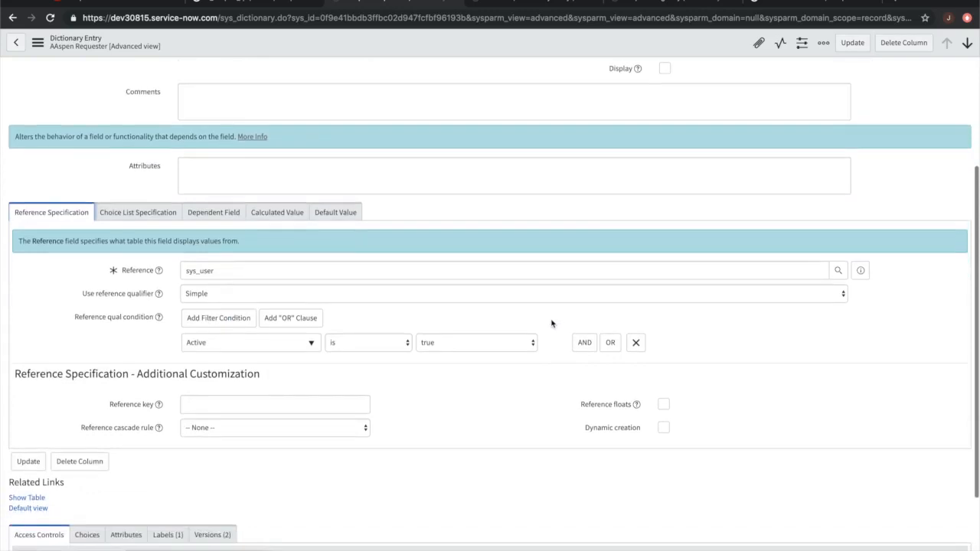
pyautogui.click(748, 298)
pyautogui.click(743, 314)
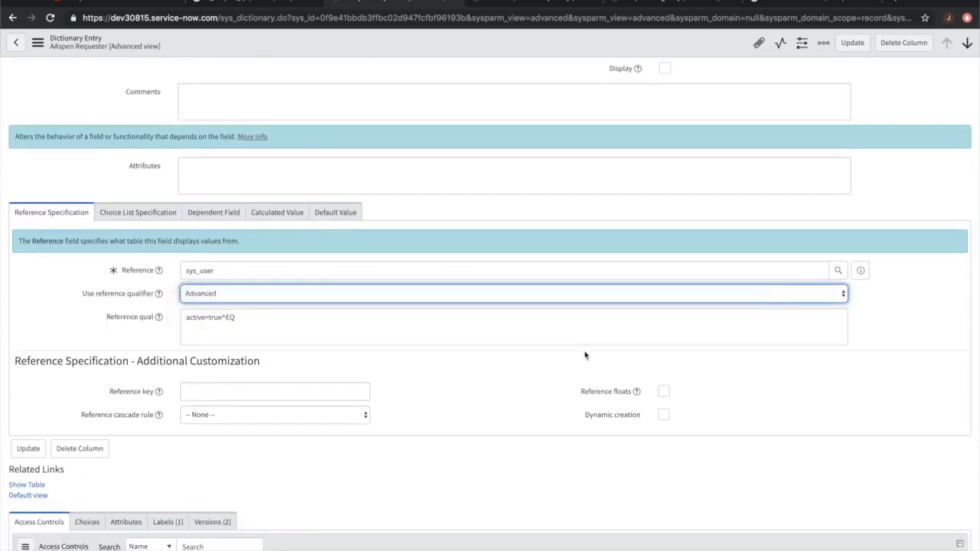
pyautogui.click(242, 323)
pyautogui.moveTo(259, 316); pyautogui.dragTo(126, 319)
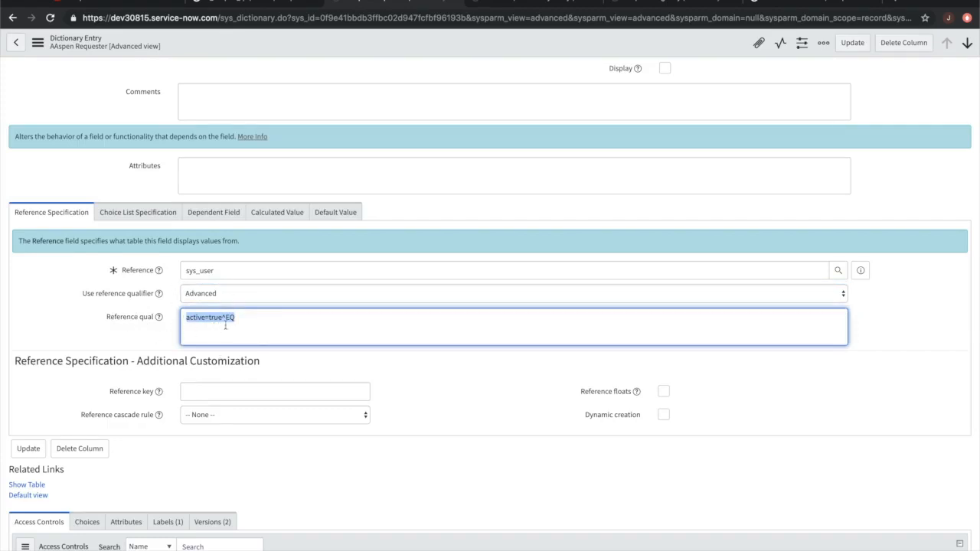
pyautogui.click(260, 294)
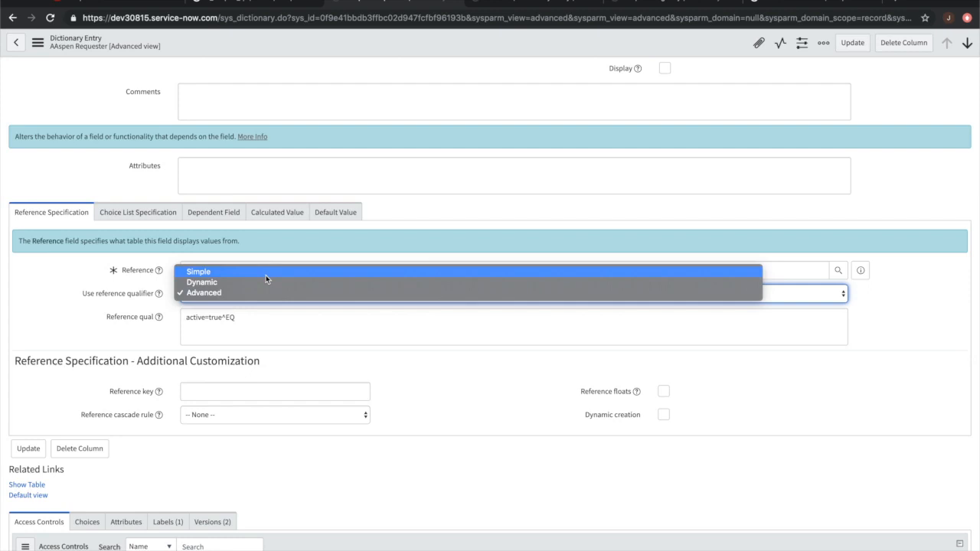
pyautogui.click(245, 313)
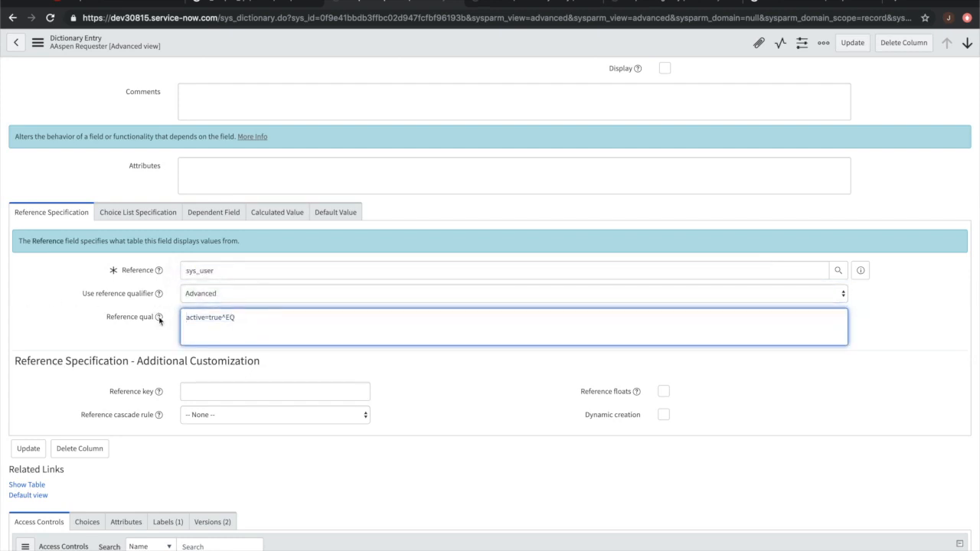
# - Set the AAspen Requester reference qualifier back to Simple and review the rest of the dictionary entry
pyautogui.click(270, 294)
pyautogui.click(283, 277)
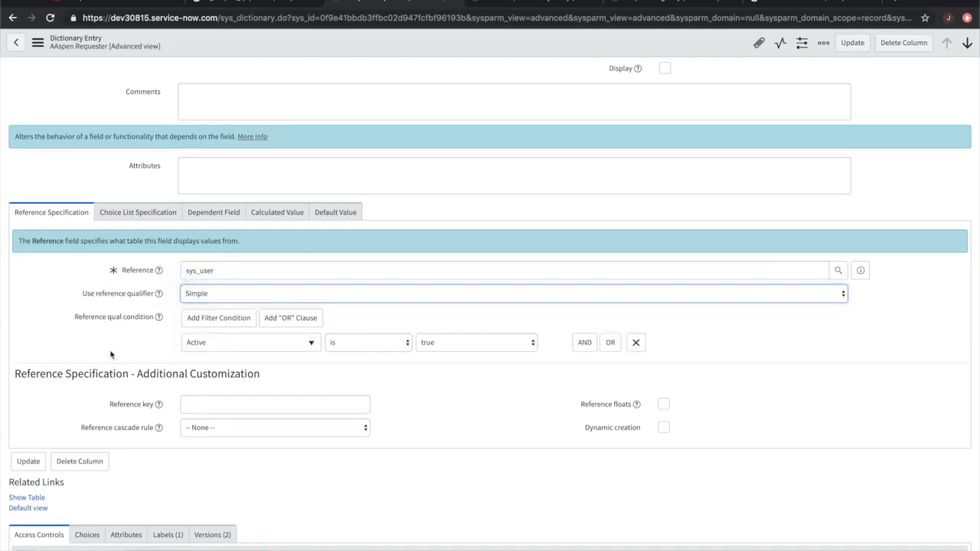
pyautogui.scroll(-2, 110, 346)
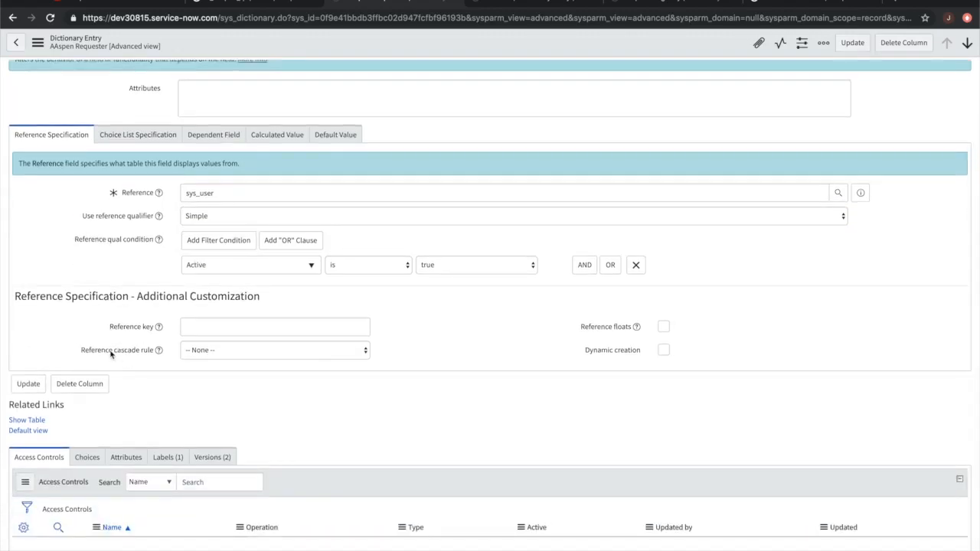
pyautogui.scroll(5, 221, 387)
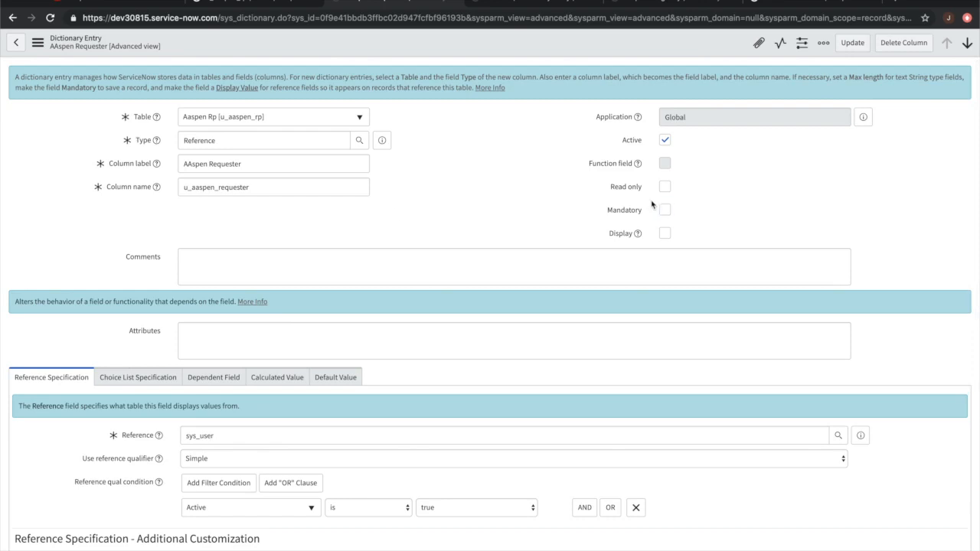
# - In the custom Number column's dictionary entry, set the column label to Solution Number and the column name to u_solution_number
pyautogui.click(536, 3)
pyautogui.click(289, 162)
pyautogui.write('So')
pyautogui.press('BackSpace')
pyautogui.press('BackSpace')
pyautogui.write('Solution')
pyautogui.press('BackSpace')
pyautogui.press('BackSpace')
pyautogui.press('BackSpace')
pyautogui.press('BackSpace')
pyautogui.press('BackSpace')
pyautogui.write('tion')
pyautogui.press('BackSpace')
pyautogui.press('BackSpace')
pyautogui.press('BackSpace')
pyautogui.press('BackSpace')
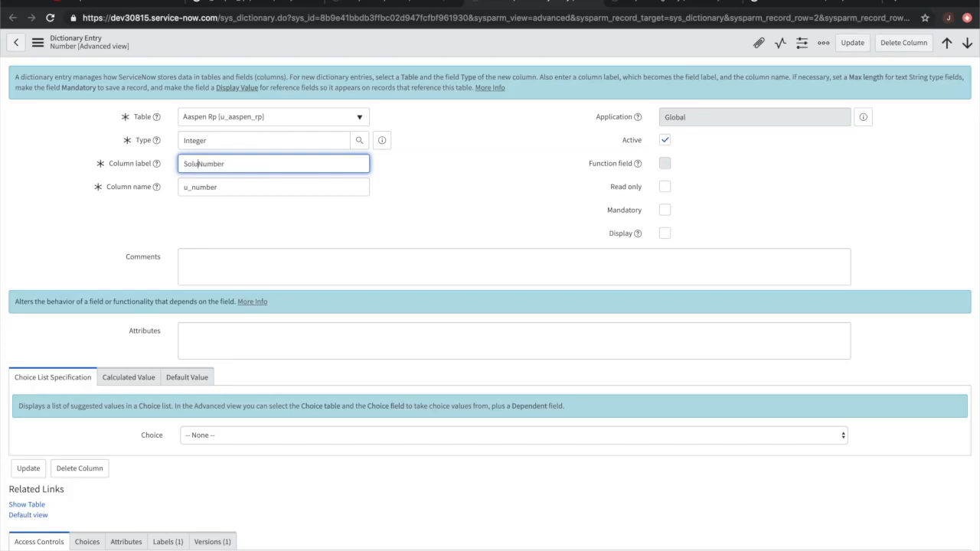
pyautogui.write('tion')
pyautogui.click(378, 208)
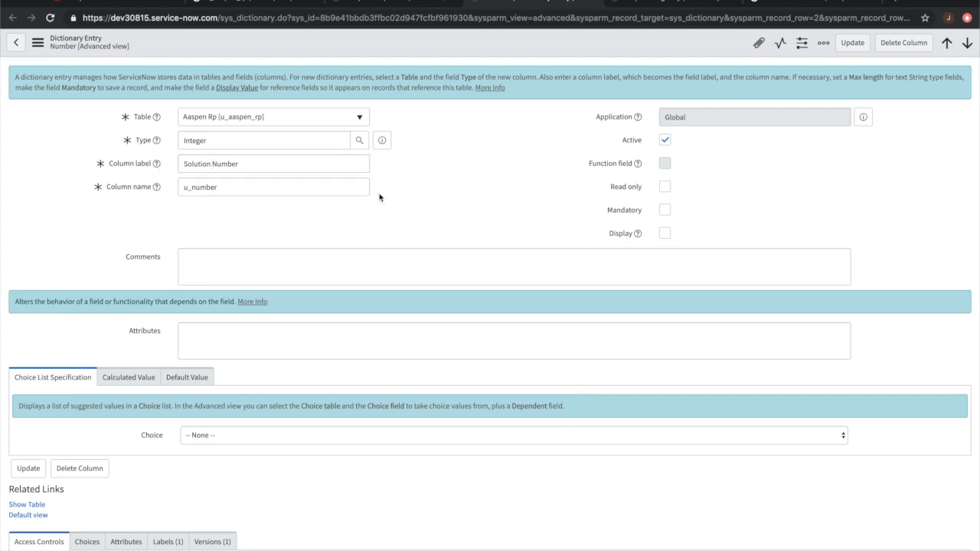
pyautogui.click(229, 140)
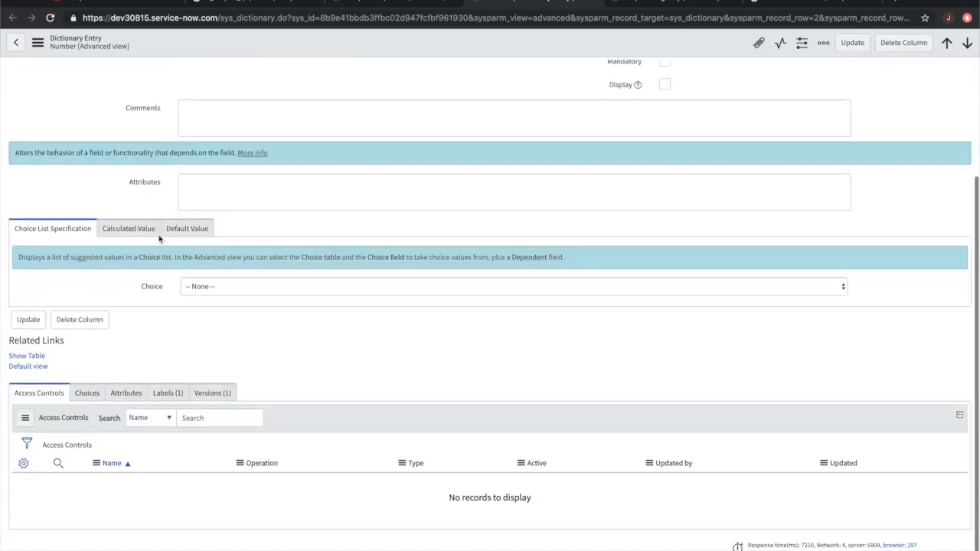
# - Set the Solution Number column's choice type to Dropdown with -- None -- and save the dictionary entry
pyautogui.scroll(-2, 160, 237)
pyautogui.scroll(2, 167, 258)
pyautogui.scroll(-1, 173, 260)
pyautogui.click(258, 319)
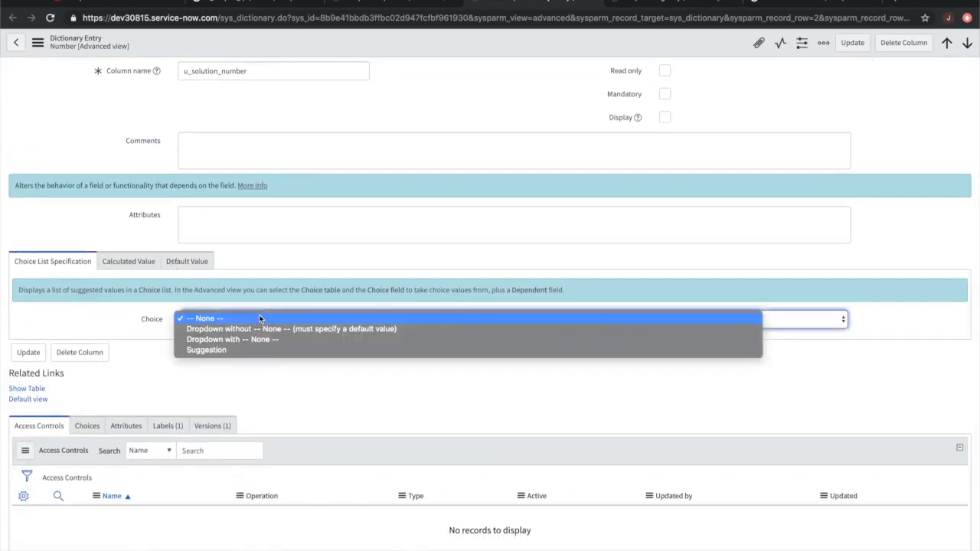
pyautogui.click(209, 340)
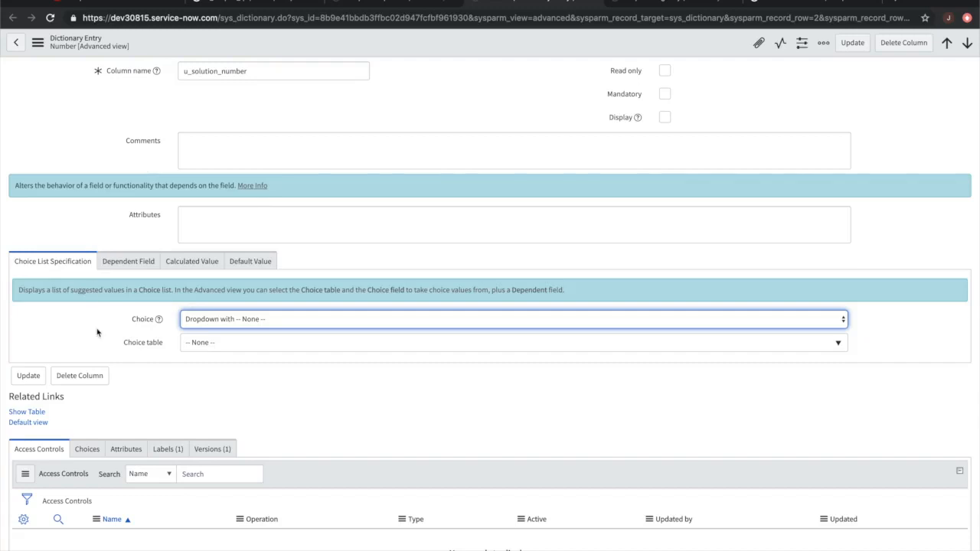
pyautogui.click(37, 43)
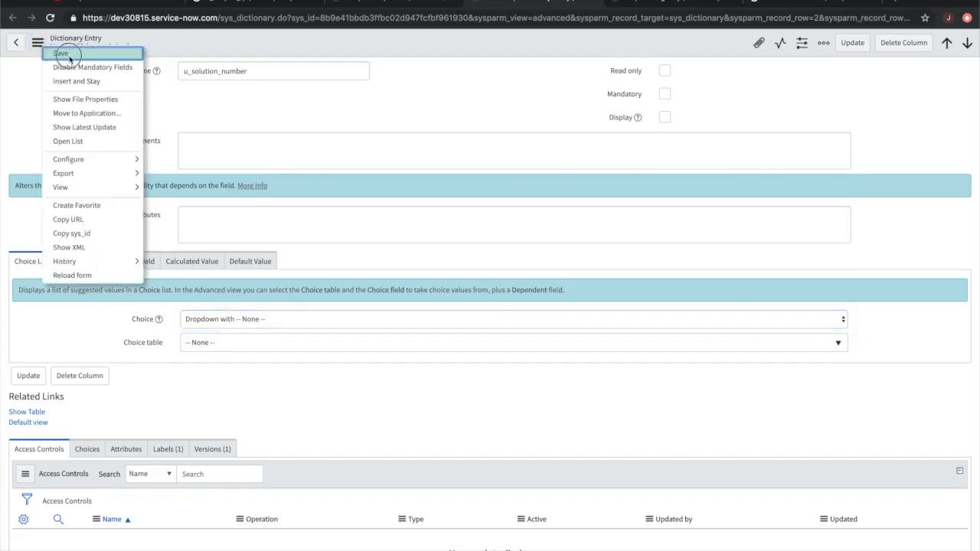
pyautogui.click(69, 56)
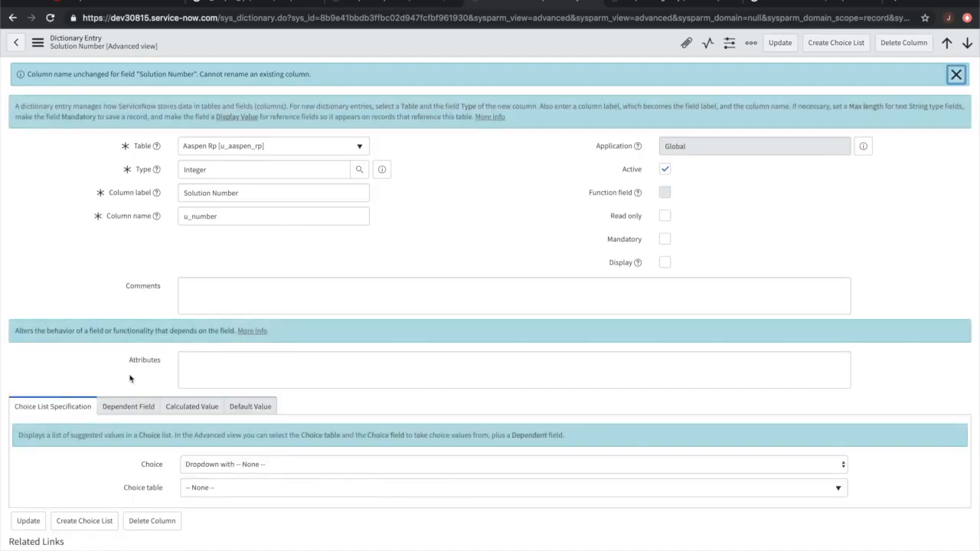
# - Add a choice with label 1 and value 1 to the Solution Number column
pyautogui.scroll(-5, 130, 378)
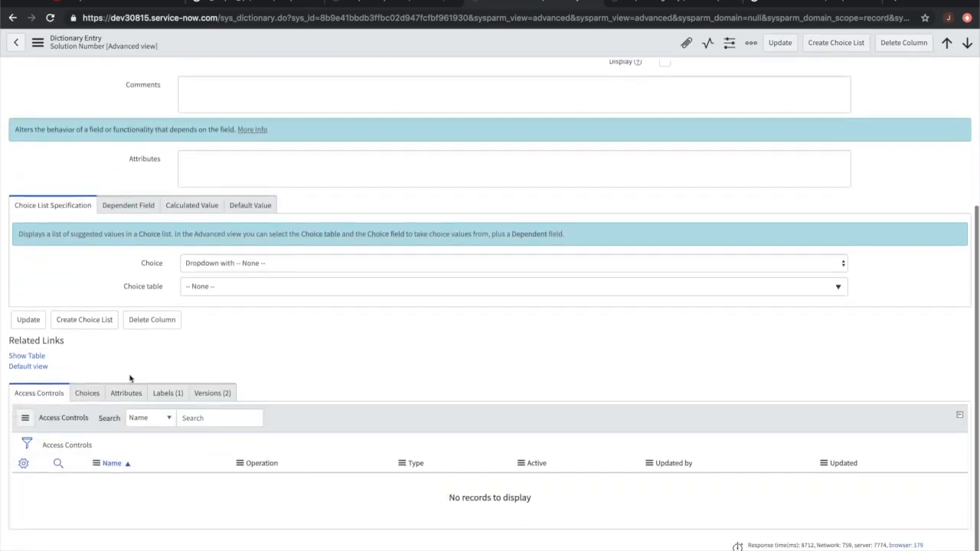
pyautogui.click(84, 397)
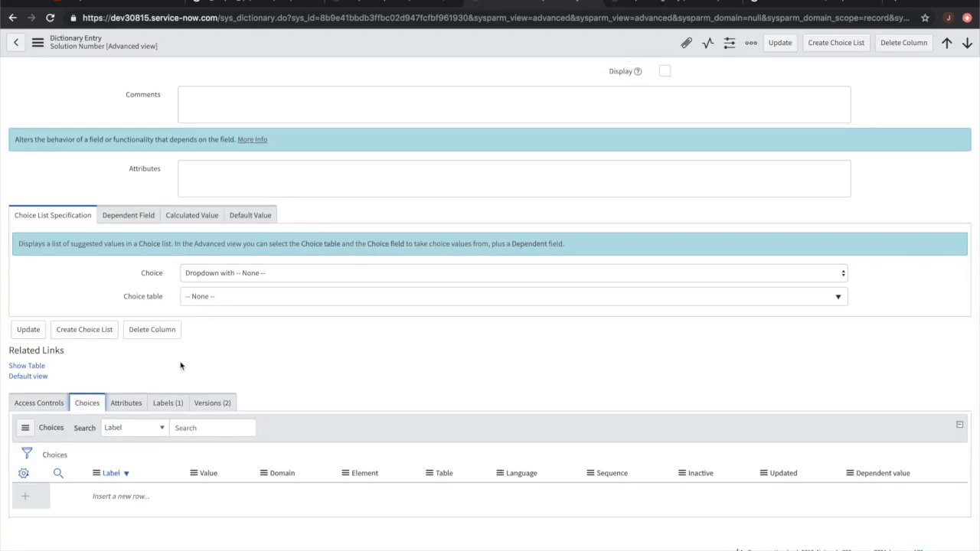
pyautogui.click(122, 496)
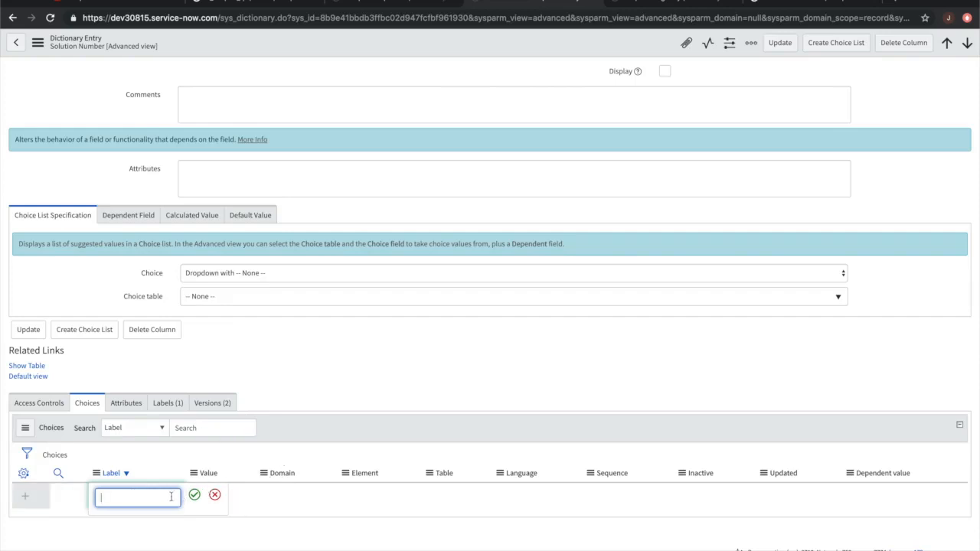
pyautogui.click(347, 498)
pyautogui.click(601, 84)
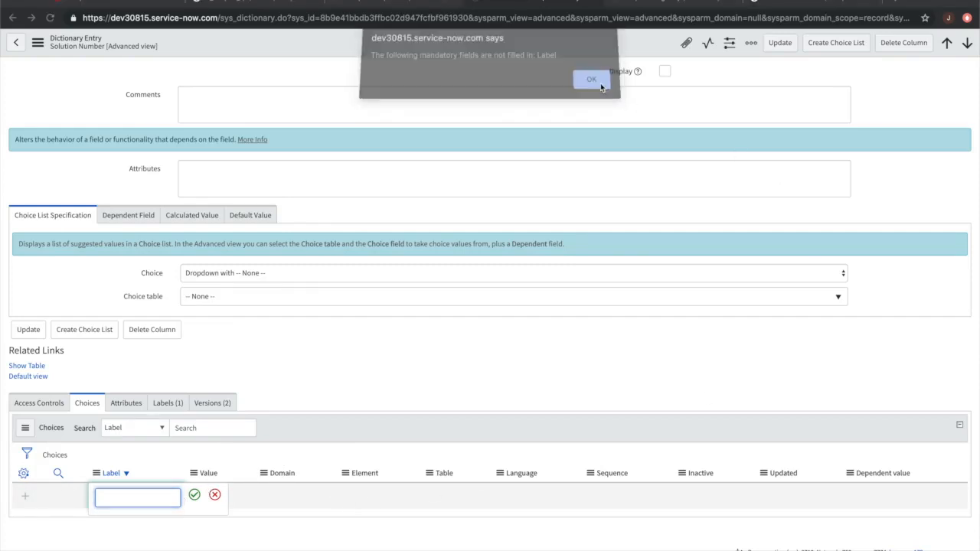
pyautogui.click(136, 496)
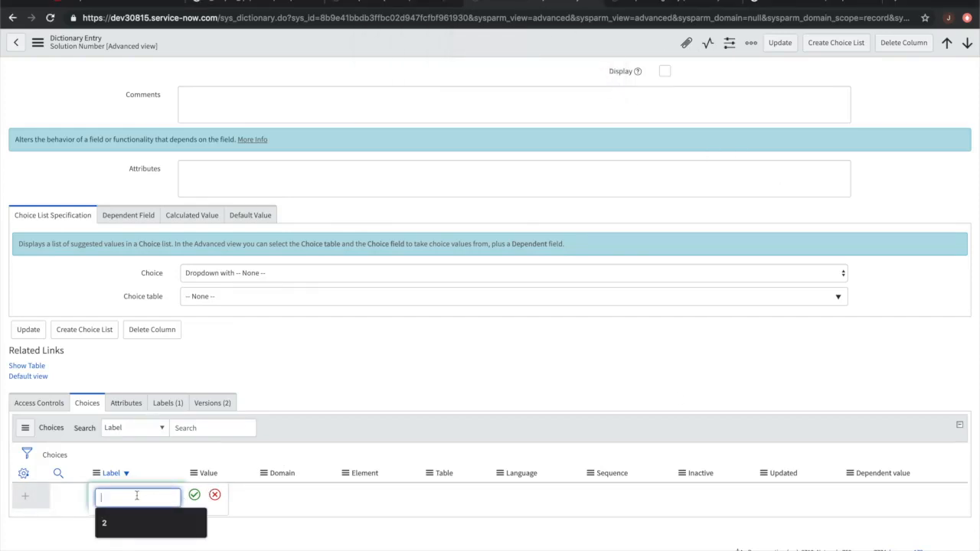
pyautogui.write('1')
pyautogui.press('Tab')
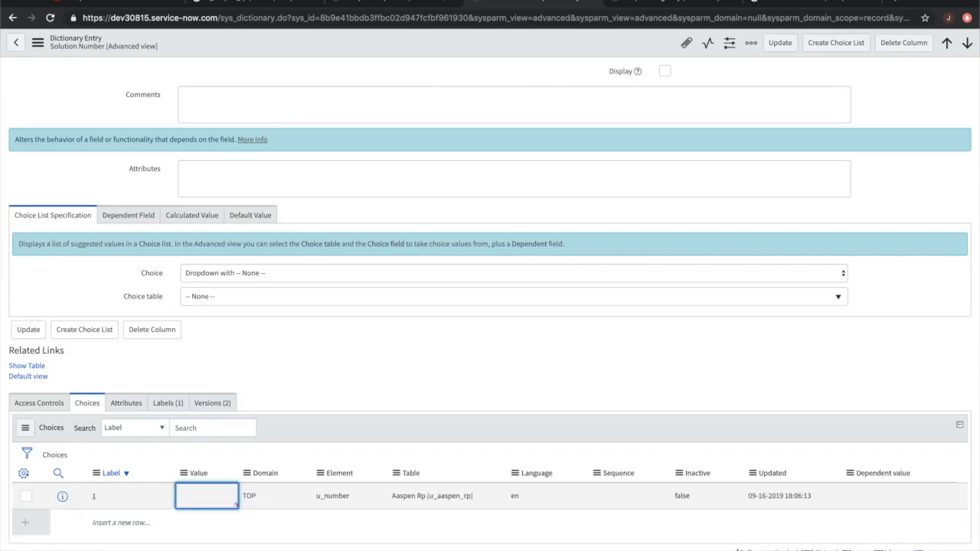
pyautogui.write('1')
pyautogui.press('Return')
# - Add a second Solution Number choice with label 10 and value 10
pyautogui.hotkey('shift', 'Tab')
pyautogui.press('Tab')
pyautogui.press('Return')
pyautogui.write('10')
pyautogui.press('Return')
pyautogui.press('Tab')
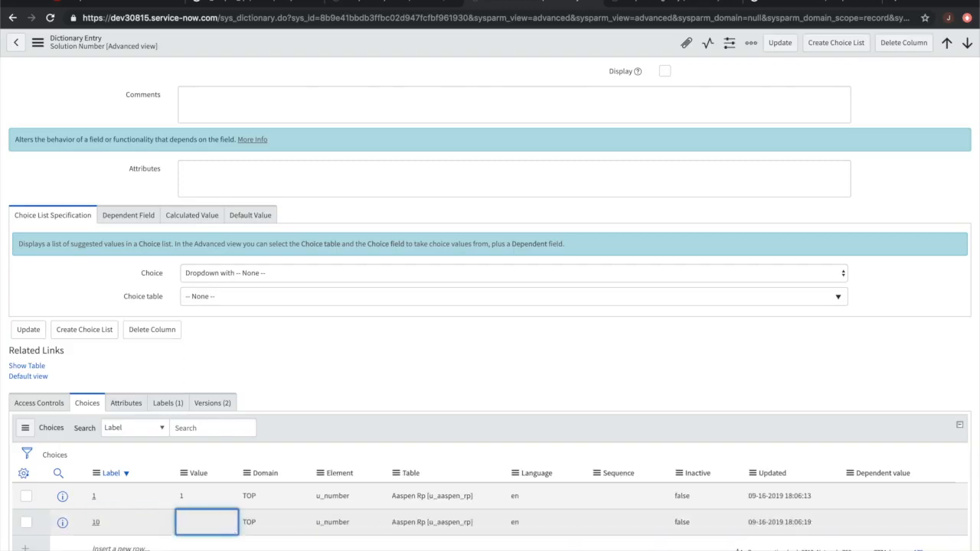
pyautogui.press('Return')
pyautogui.write('10')
pyautogui.press('Return')
# - Add a third Solution Number choice with label 5 and value 5
pyautogui.press('Down')
pyautogui.hotkey('shift', 'Tab')
pyautogui.press('Return')
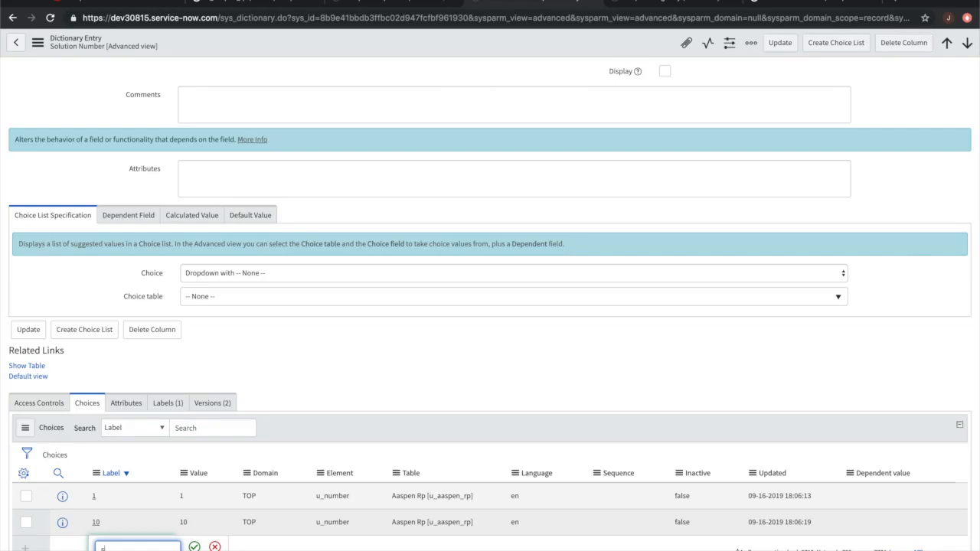
pyautogui.write('5')
pyautogui.press('Return')
pyautogui.press('Tab')
pyautogui.press('Return')
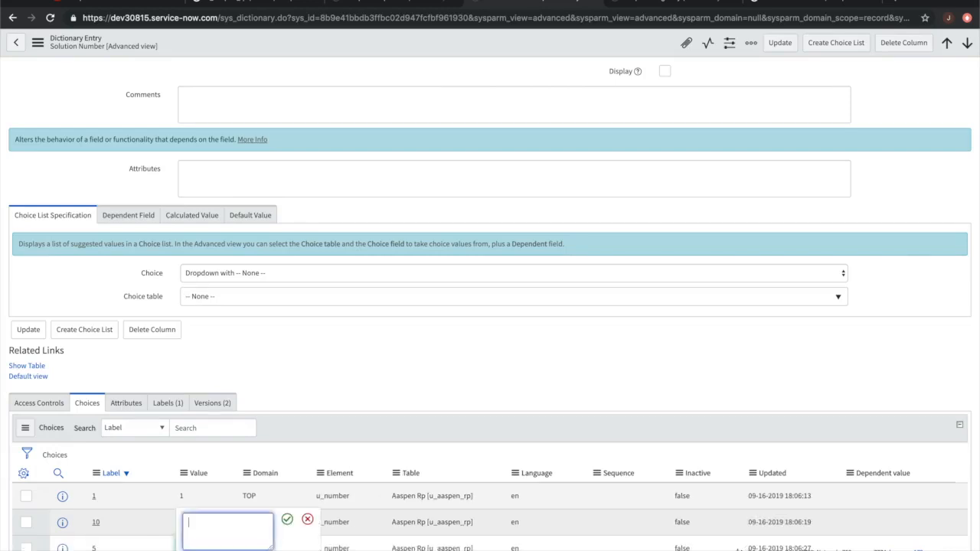
pyautogui.write('5')
pyautogui.press('Return')
# - Set the sequence to 100 for Solution Number choice 5 and to 200 for choice 10
pyautogui.press('Tab')
pyautogui.press('Tab')
pyautogui.press('Tab')
pyautogui.press('Tab')
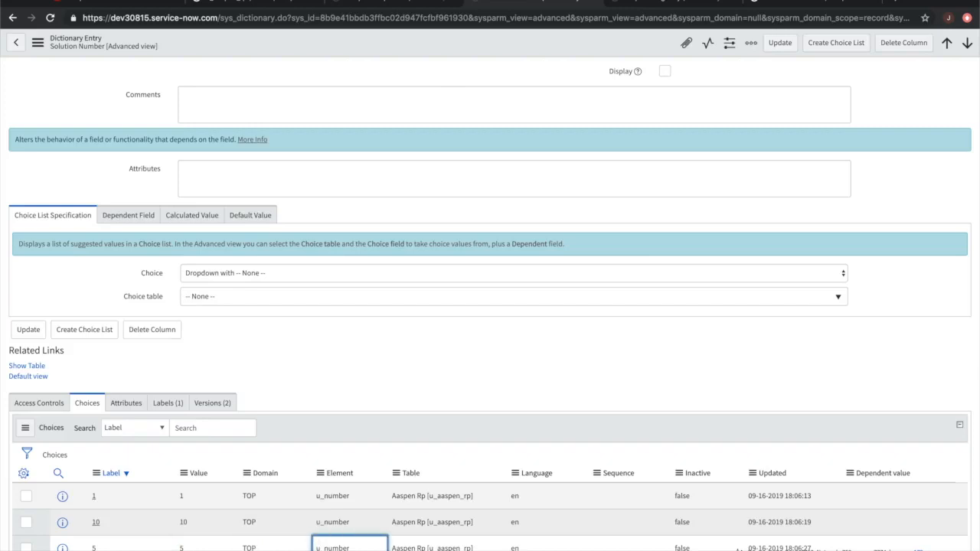
pyautogui.press('Up')
pyautogui.press('Up')
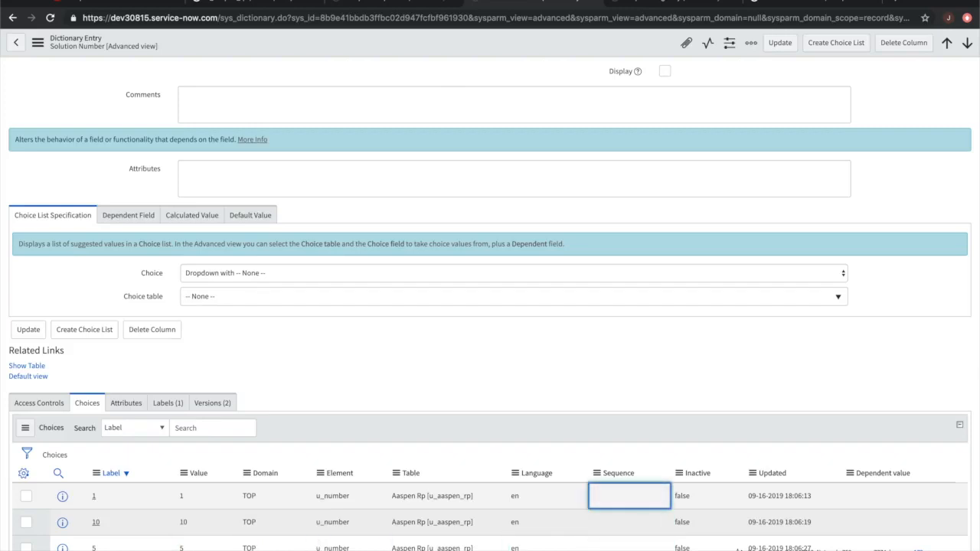
pyautogui.press('Down')
pyautogui.press('Down')
pyautogui.press('Return')
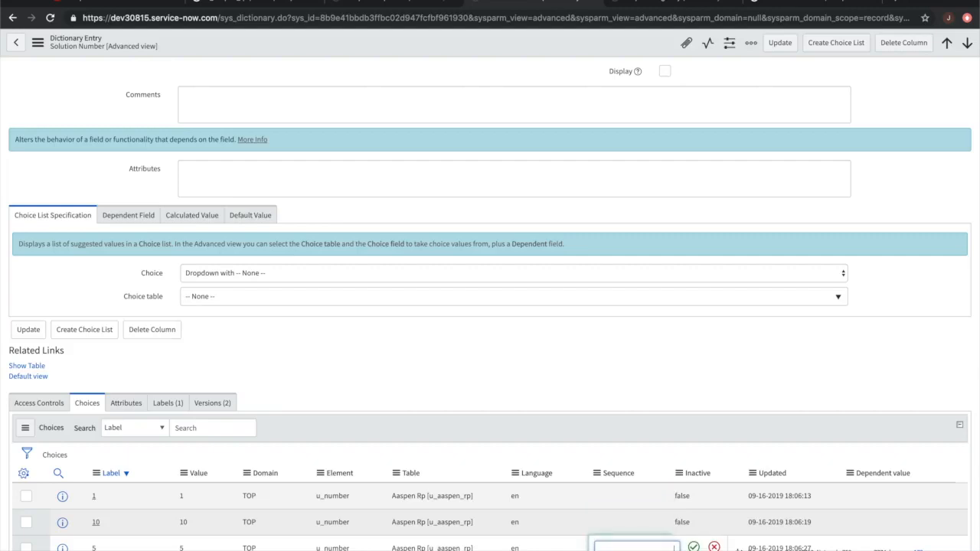
pyautogui.write('100')
pyautogui.press('Return')
pyautogui.press('Up')
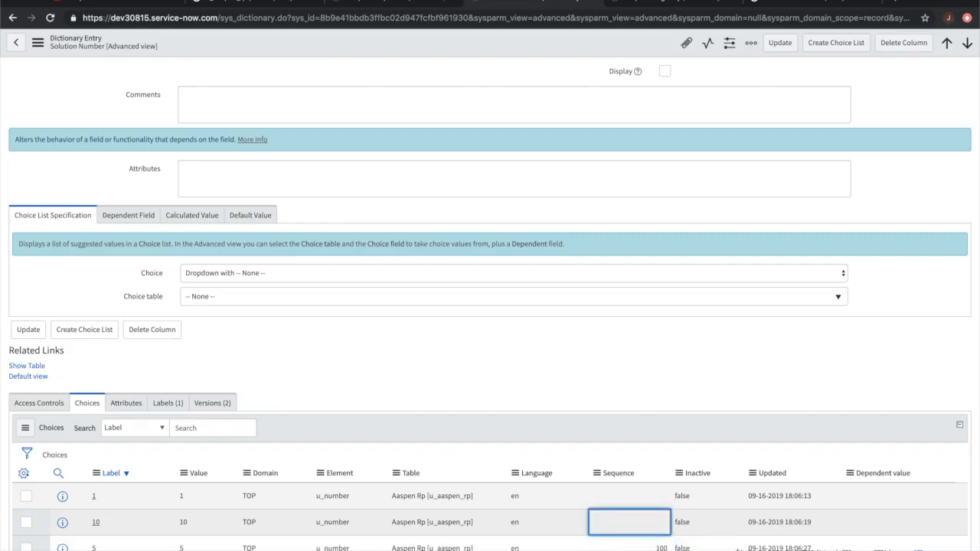
pyautogui.write('200')
pyautogui.press('Return')
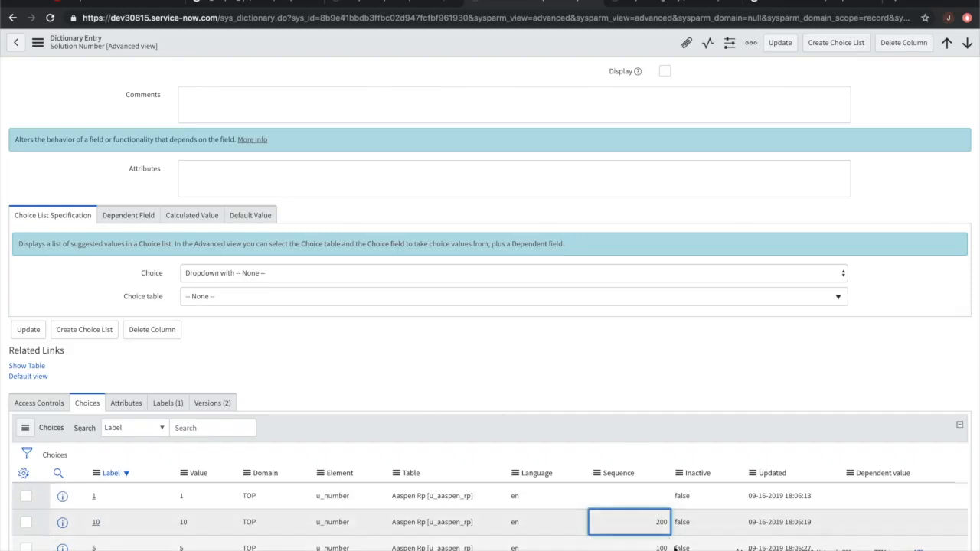
# - In the Request Urgency dictionary entry, set the choice type to Dropdown with -- None -- and save the record
pyautogui.scroll(3, 640, 347)
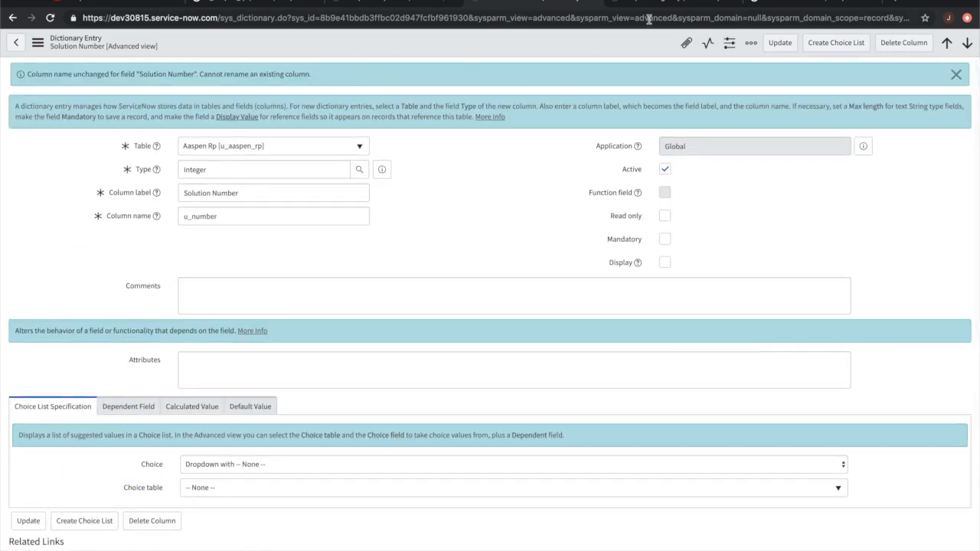
pyautogui.click(653, 4)
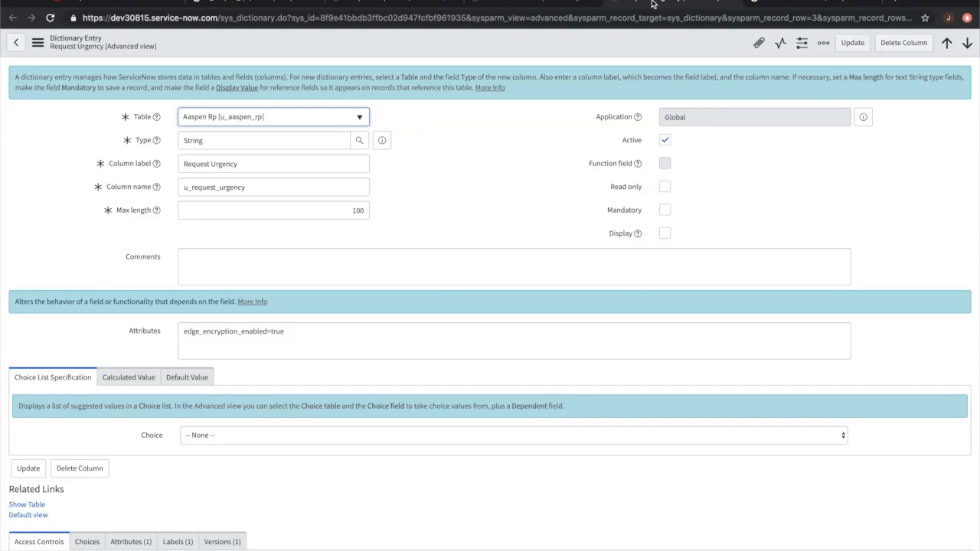
pyautogui.click(220, 434)
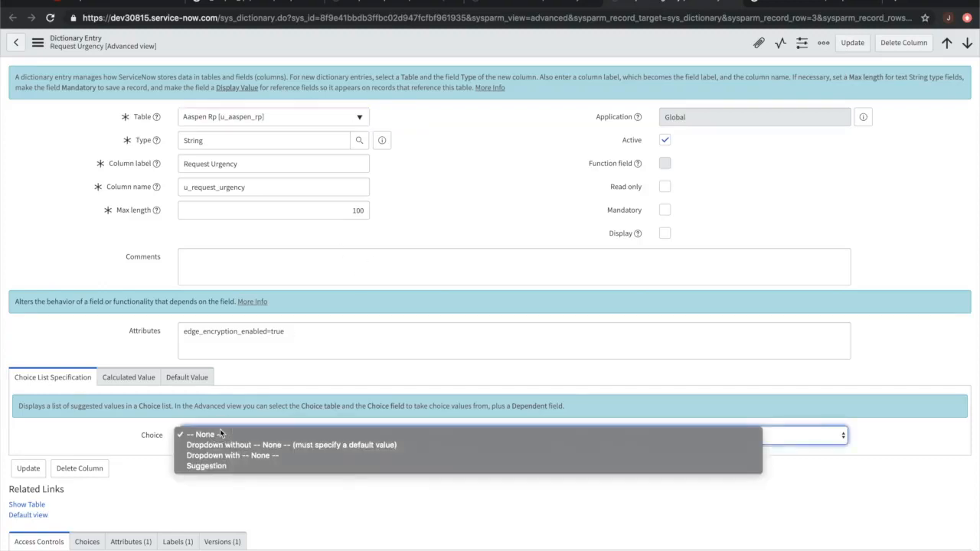
pyautogui.click(235, 453)
pyautogui.scroll(-1, 94, 441)
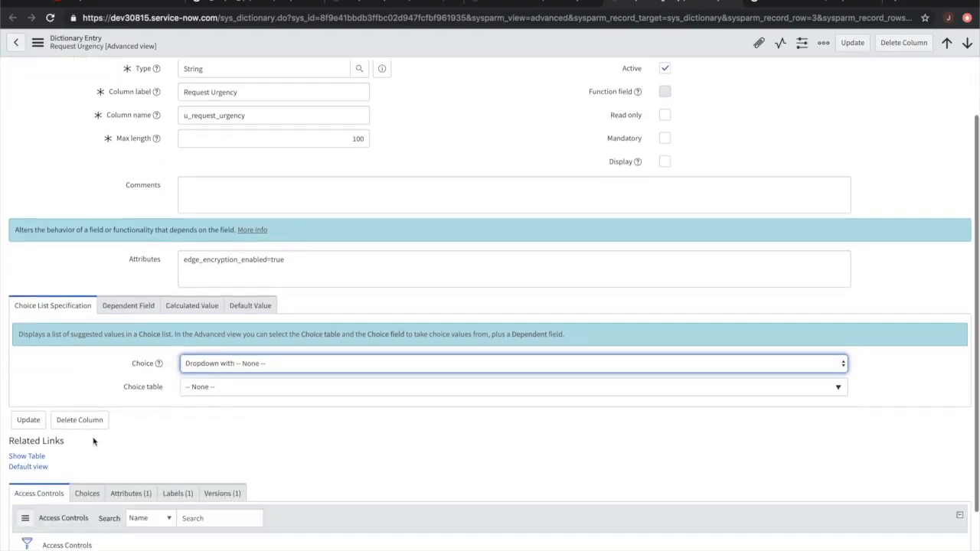
pyautogui.scroll(-1, 93, 441)
pyautogui.click(38, 43)
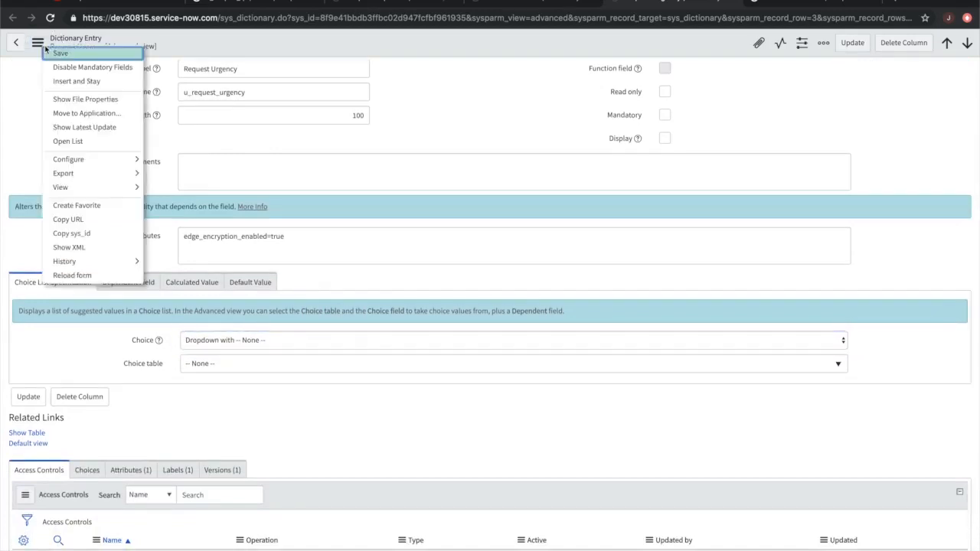
pyautogui.click(62, 55)
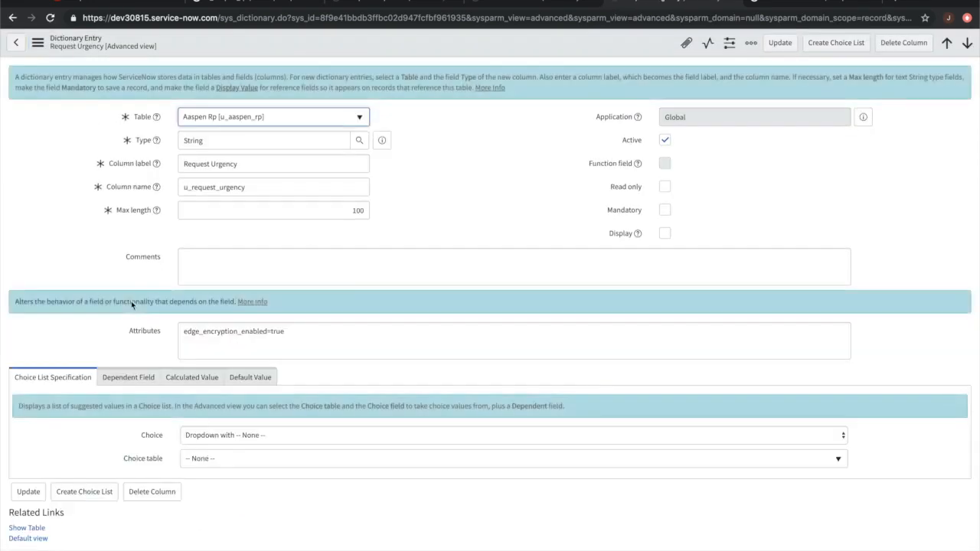
# - Add a choice with label Critical and value Critical to the Request Urgency column
pyautogui.scroll(-2, 132, 305)
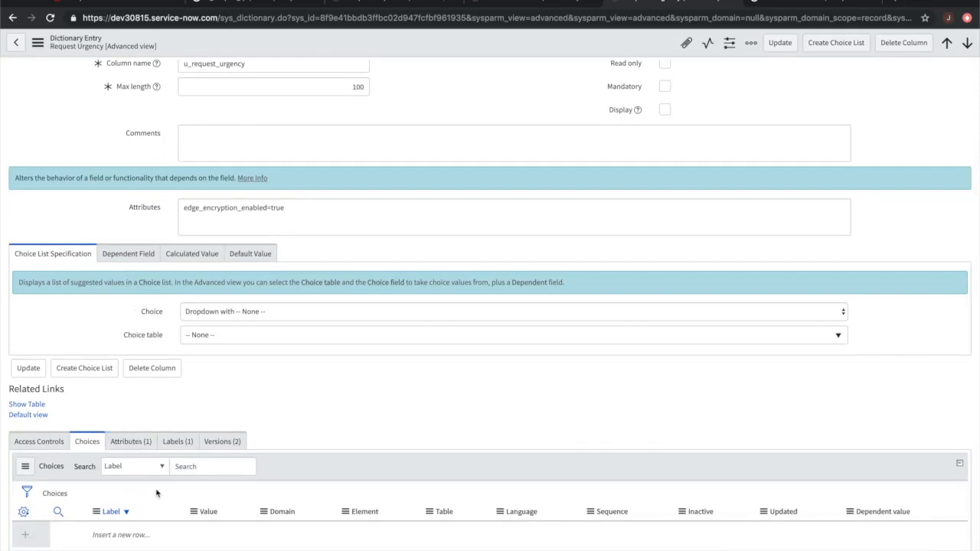
pyautogui.scroll(-1, 136, 505)
pyautogui.click(115, 509)
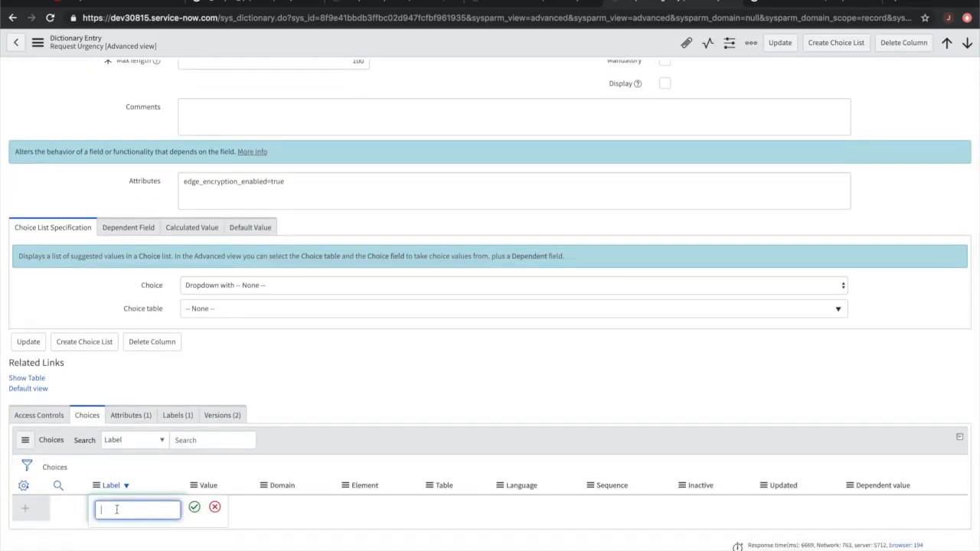
pyautogui.write('Critical')
pyautogui.press('Return')
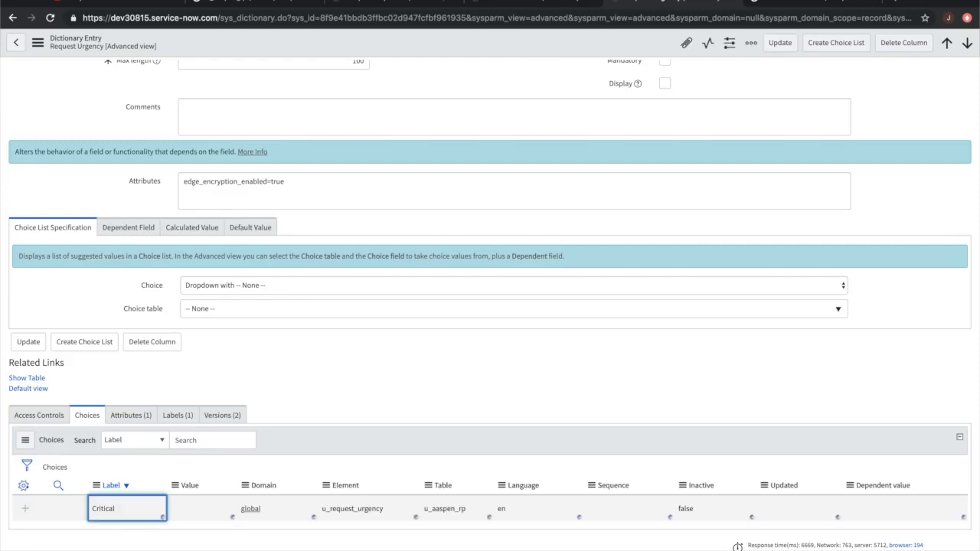
pyautogui.press('Right')
pyautogui.press('Return')
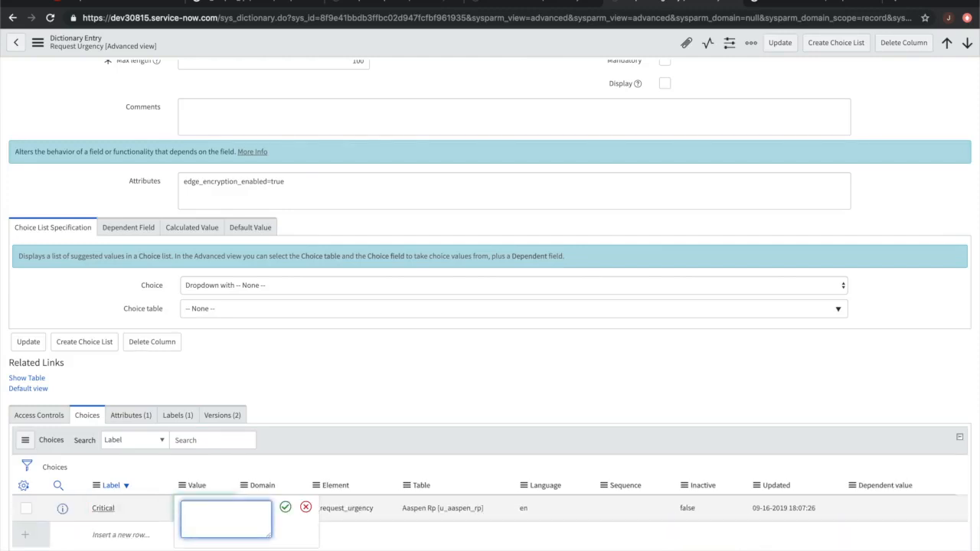
pyautogui.write('Critical')
pyautogui.press('Return')
# - Add a second Request Urgency choice with label Standard and value Standard
pyautogui.press('Down')
pyautogui.press('Return')
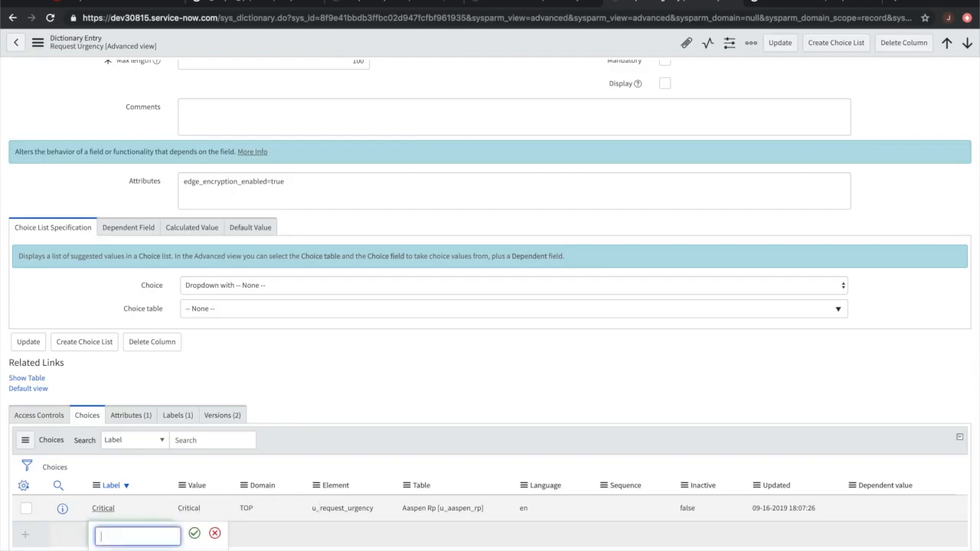
pyautogui.write('Standard')
pyautogui.press('Return')
pyautogui.press('Right')
pyautogui.press('Return')
pyautogui.write('Standard')
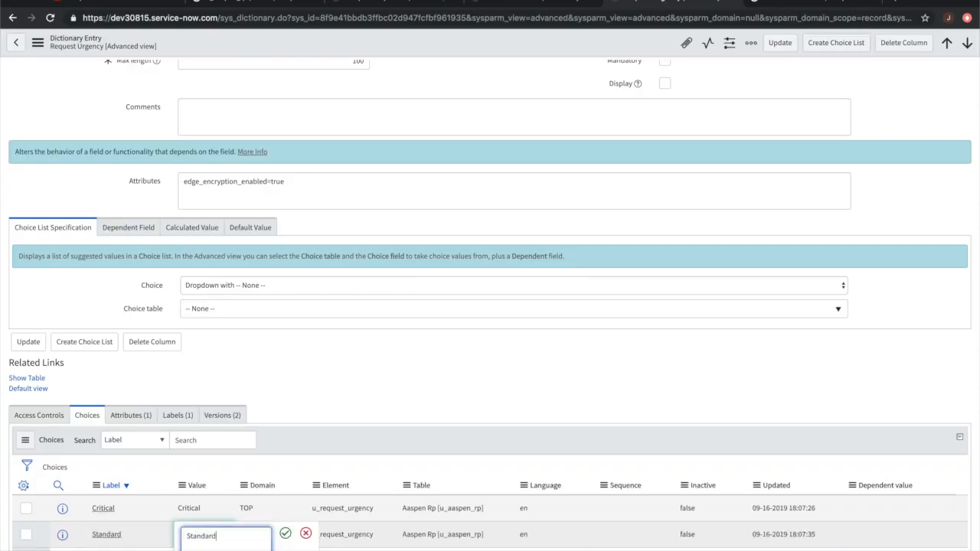
pyautogui.press('Return')
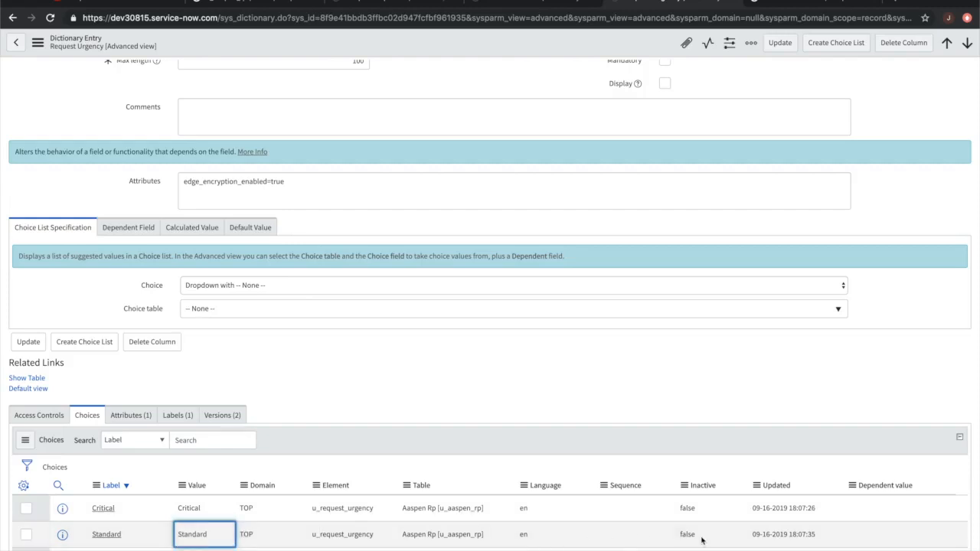
# - Set the Critical choice's sequence to 100 and return to the Solution Number dictionary entry
pyautogui.doubleClick(635, 509)
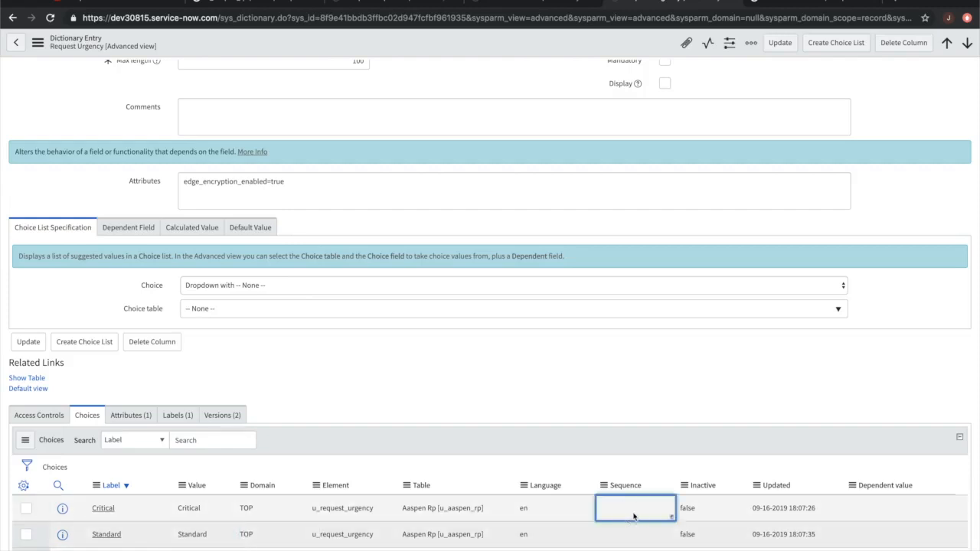
pyautogui.write('100')
pyautogui.press('Return')
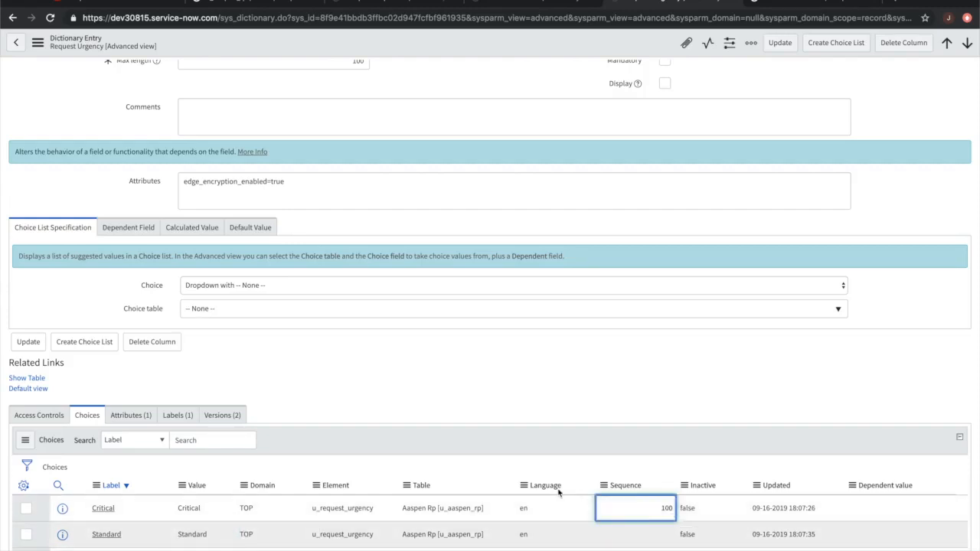
pyautogui.scroll(3, 522, 416)
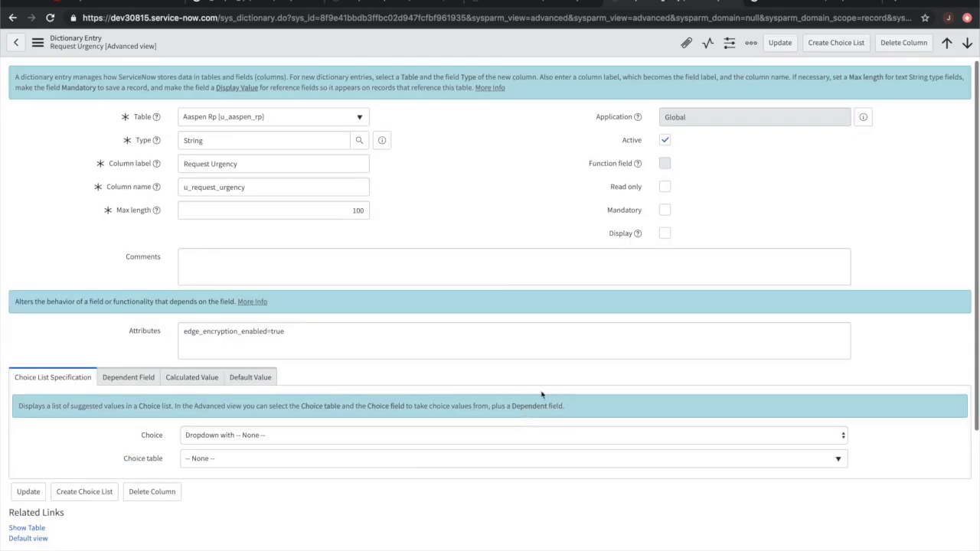
pyautogui.click(522, 3)
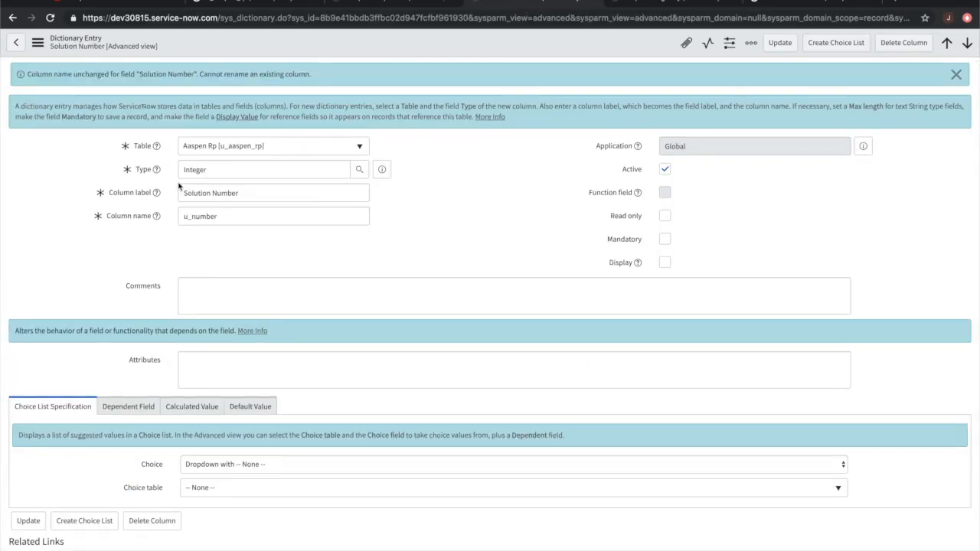
# - Review the dictionary entries of the Solution Number, AAspen Requester and Request Urgency columns
pyautogui.scroll(-5, 361, 291)
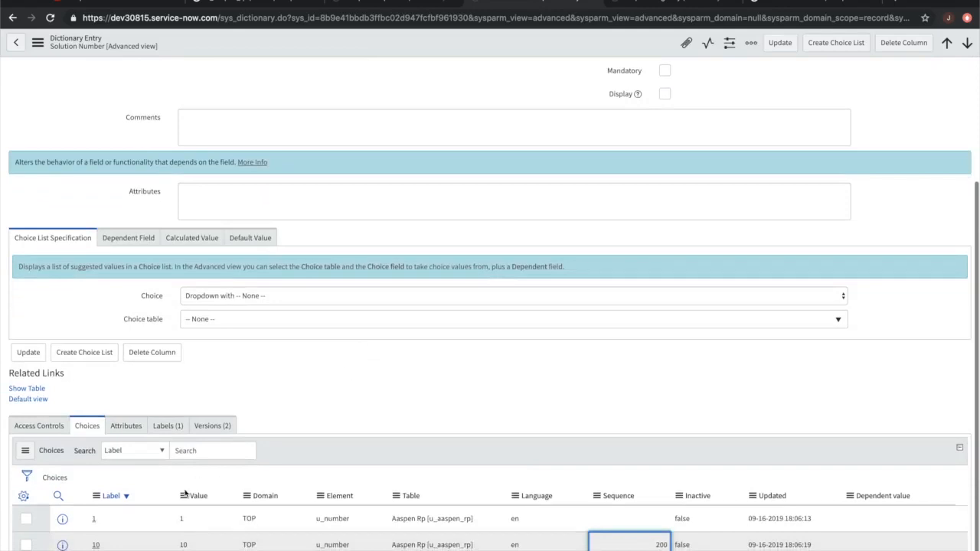
pyautogui.scroll(5, 324, 322)
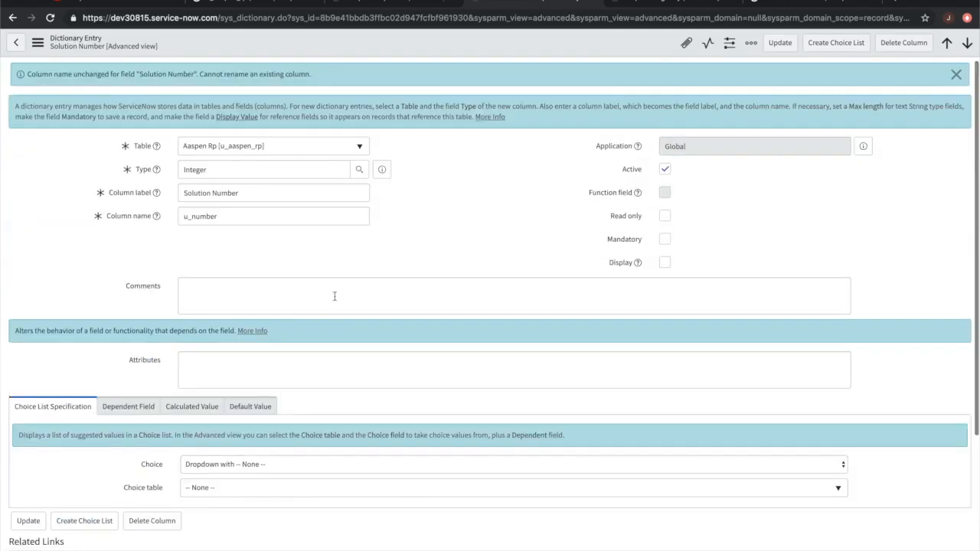
pyautogui.click(396, 4)
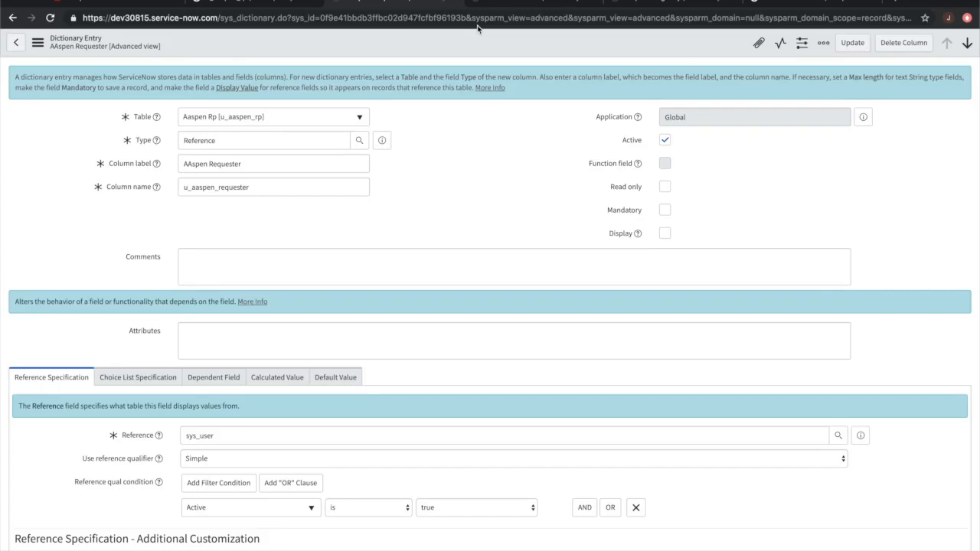
pyautogui.click(677, 11)
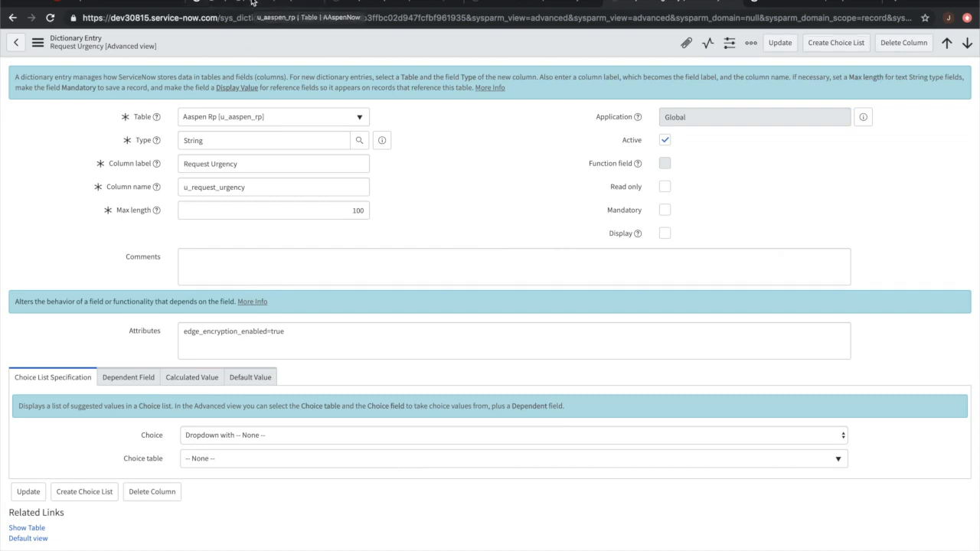
# - Return to the u_aaspen_rp table record and show its new record form
pyautogui.click(259, 4)
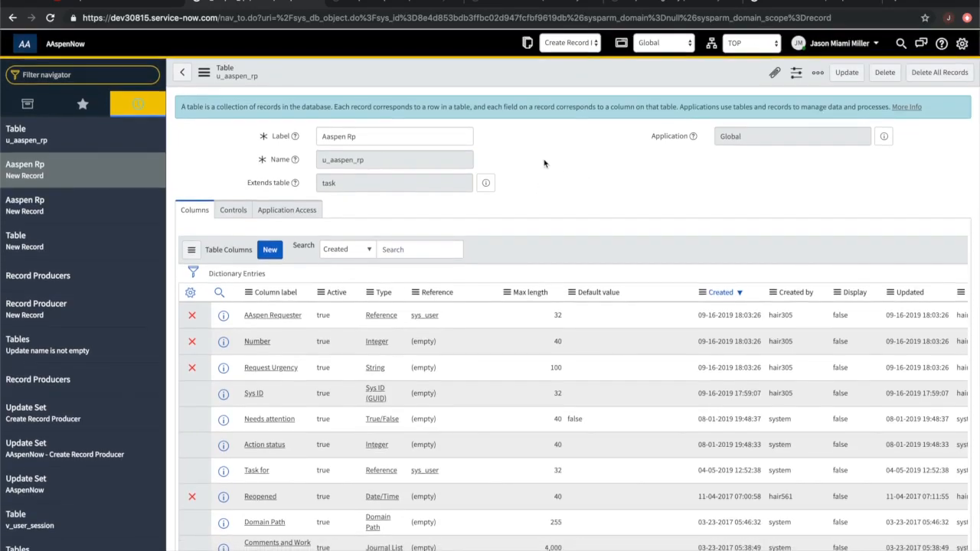
pyautogui.scroll(-15, 334, 227)
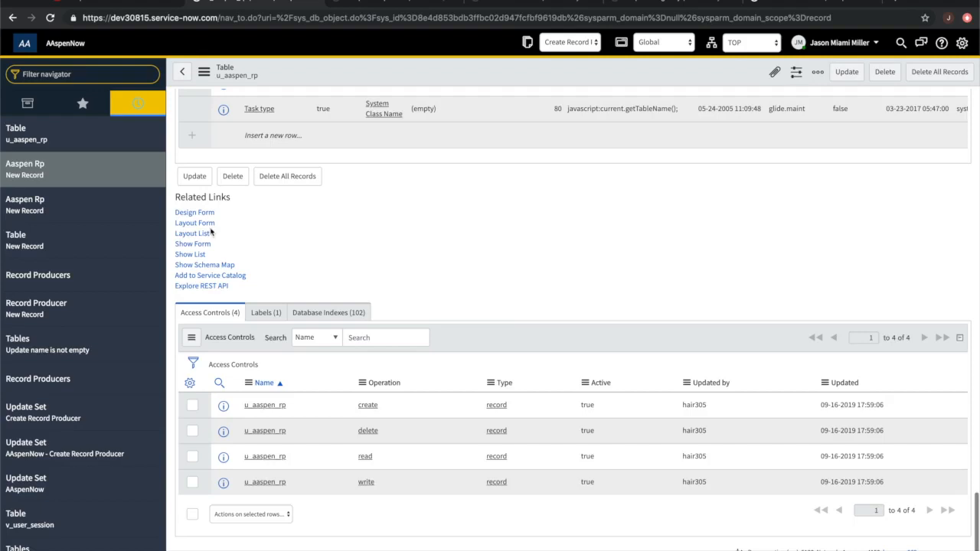
pyautogui.click(188, 244)
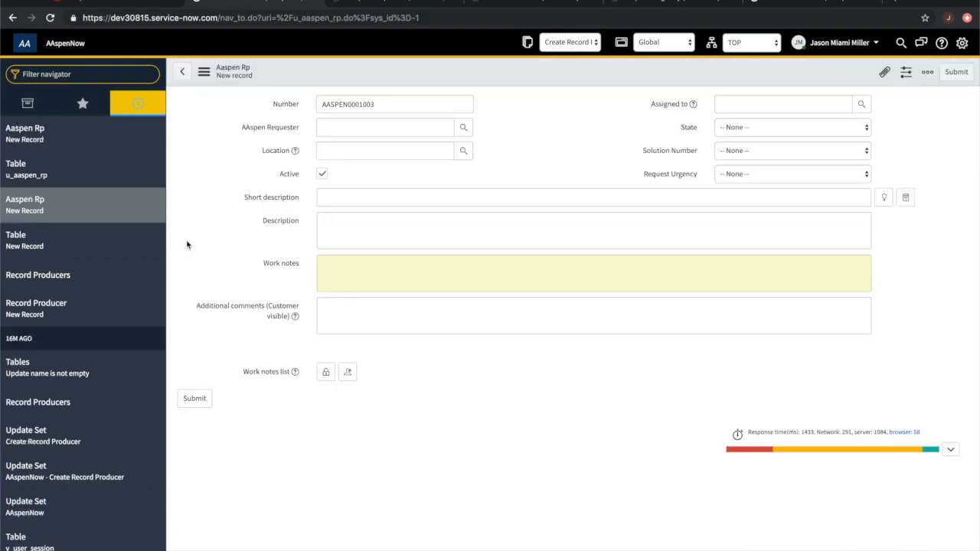
# - Check the Solution Number choices, the AAspen Requester user lookup and the Request Urgency choices on the new Aaspen Rp form
pyautogui.click(774, 156)
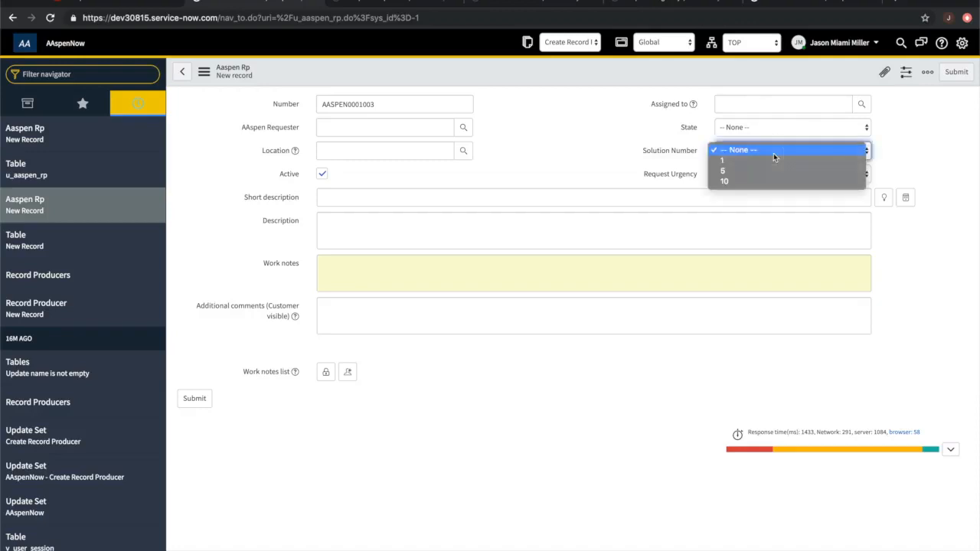
pyautogui.click(611, 160)
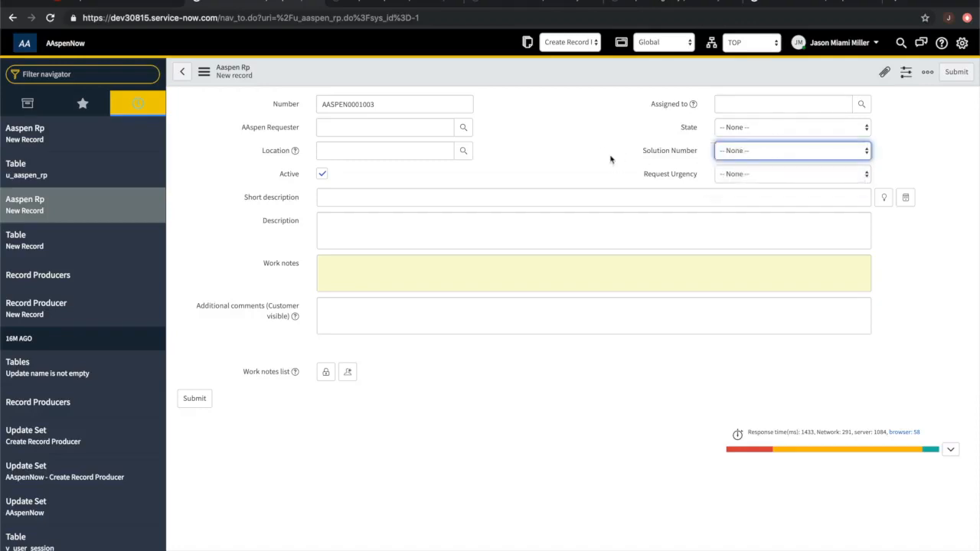
pyautogui.click(373, 126)
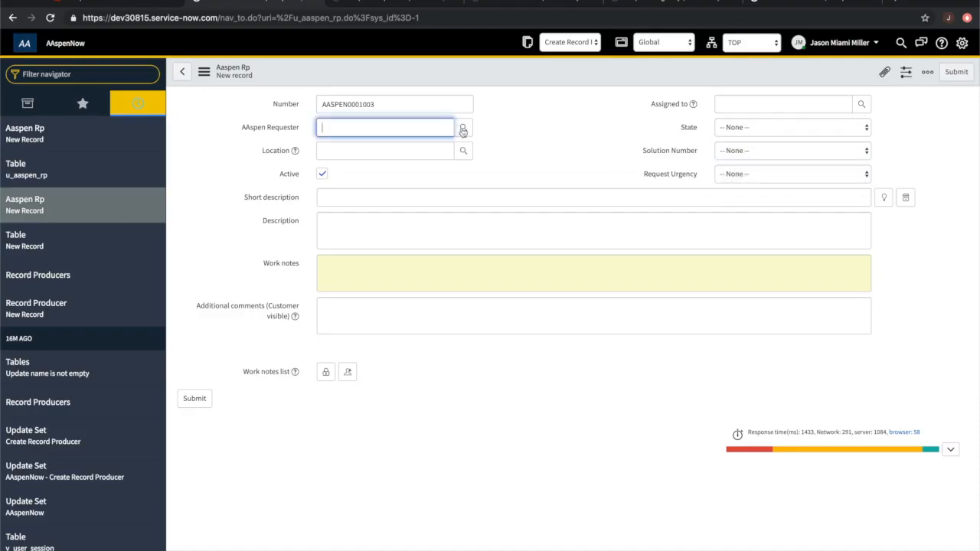
pyautogui.click(463, 128)
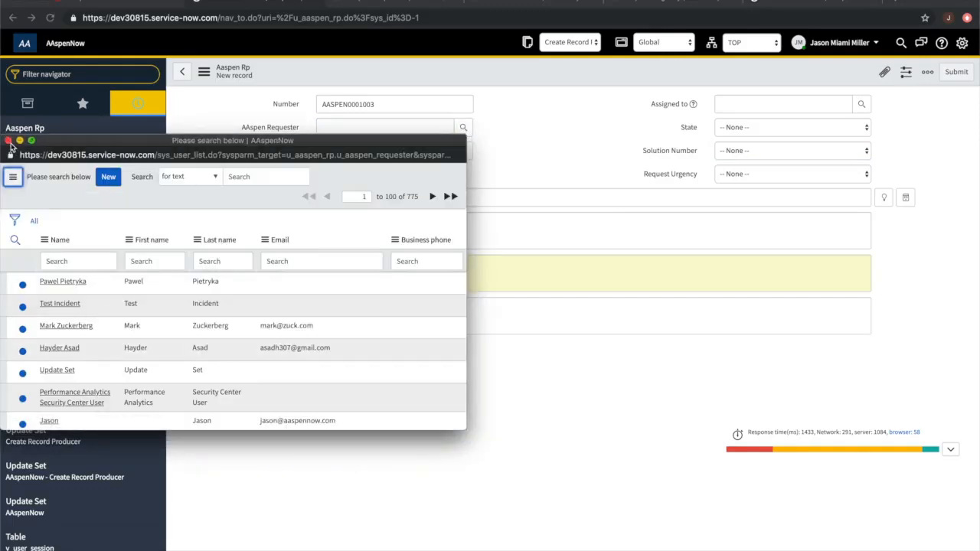
pyautogui.click(8, 141)
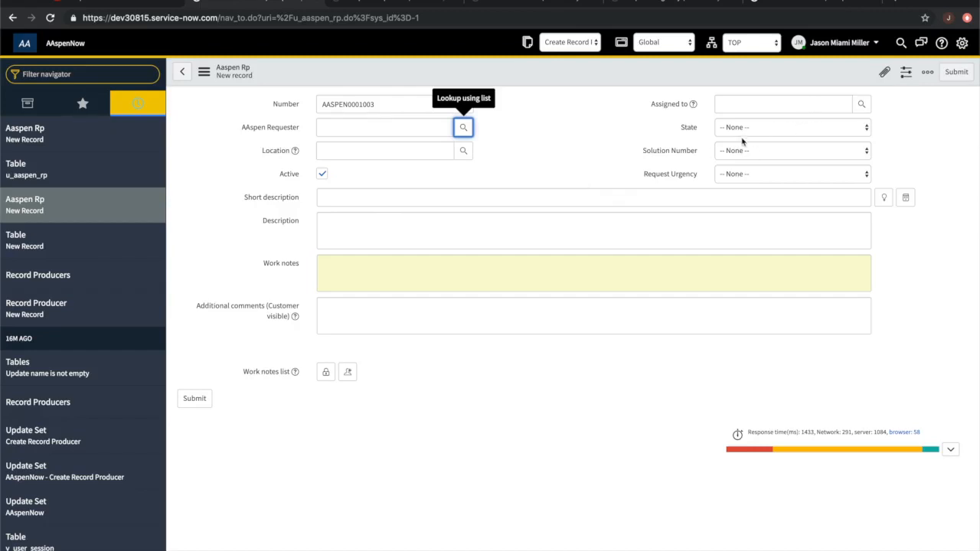
pyautogui.click(766, 174)
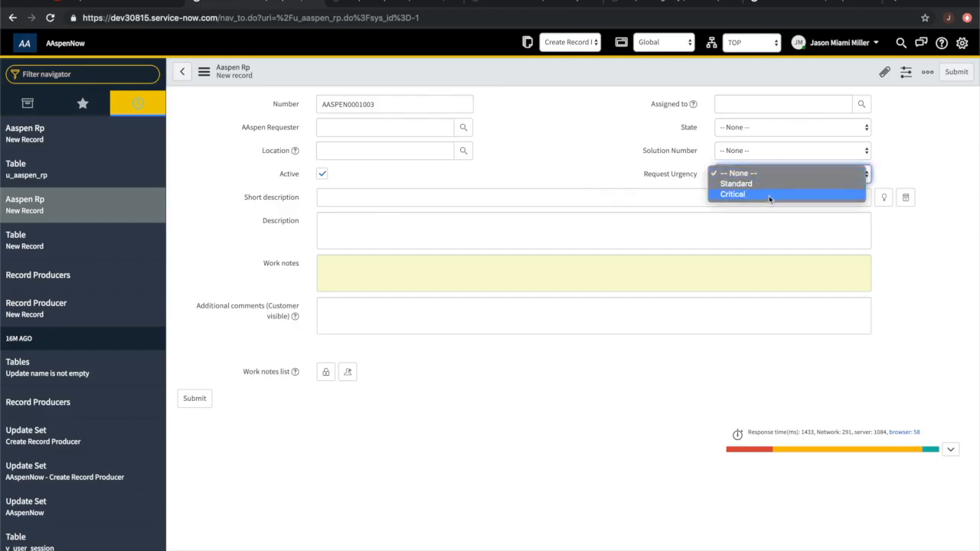
pyautogui.click(558, 180)
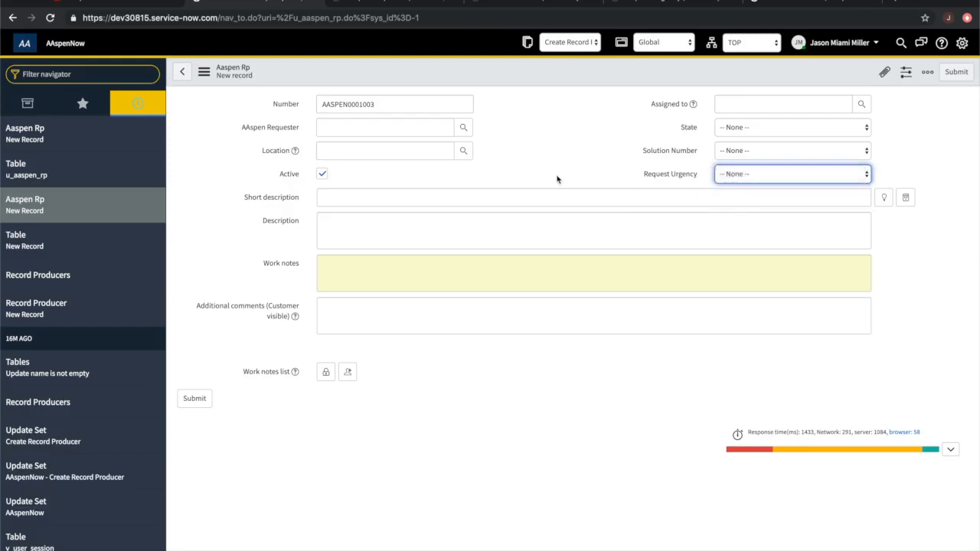
pyautogui.click(381, 3)
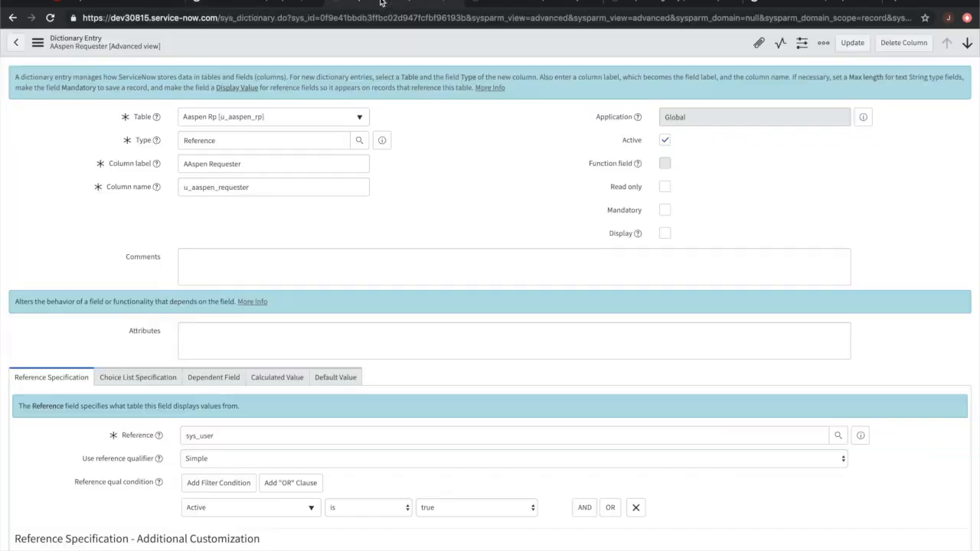
pyautogui.click(252, 5)
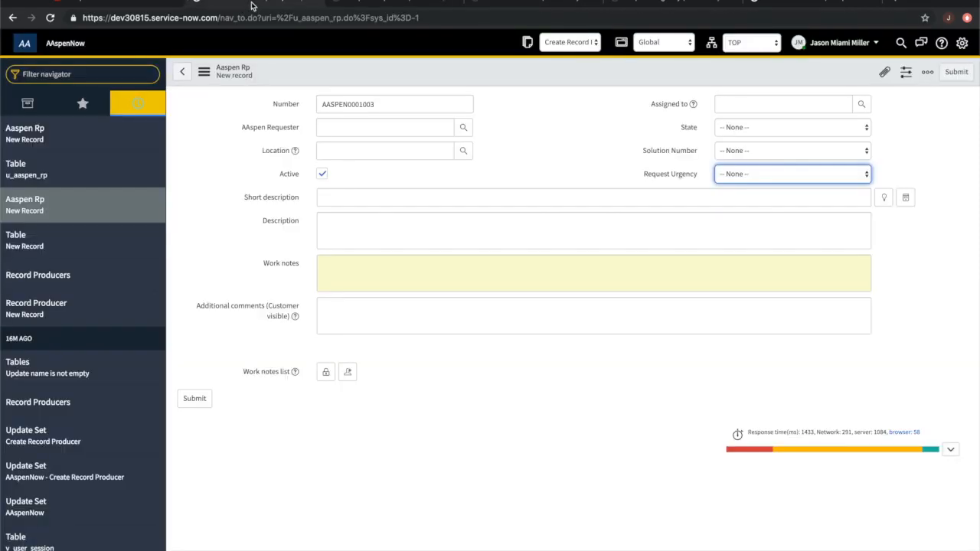
# - Reopen the u_aaspen_rp table record and open a blank Aaspen Rp form in a separate browser tab for reference
pyautogui.click(41, 168)
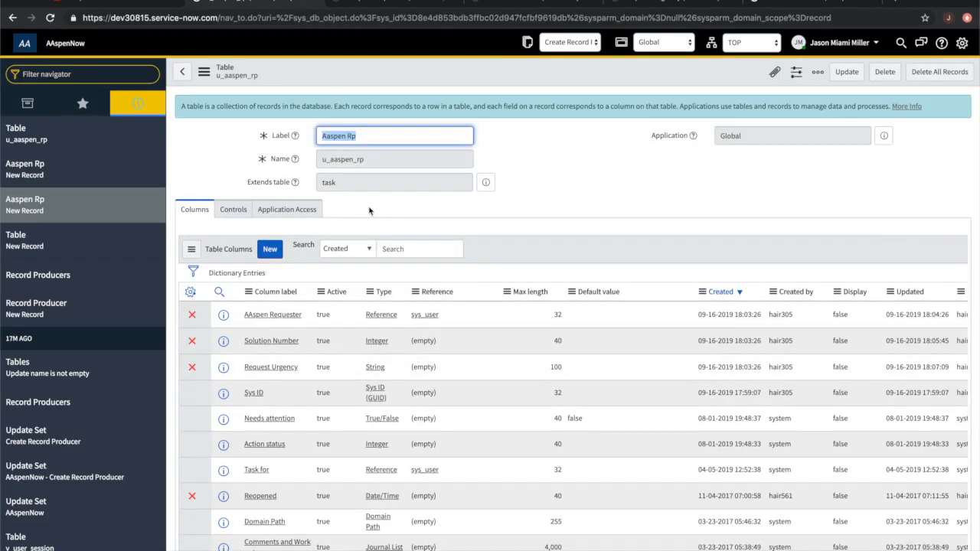
pyautogui.scroll(-20, 369, 211)
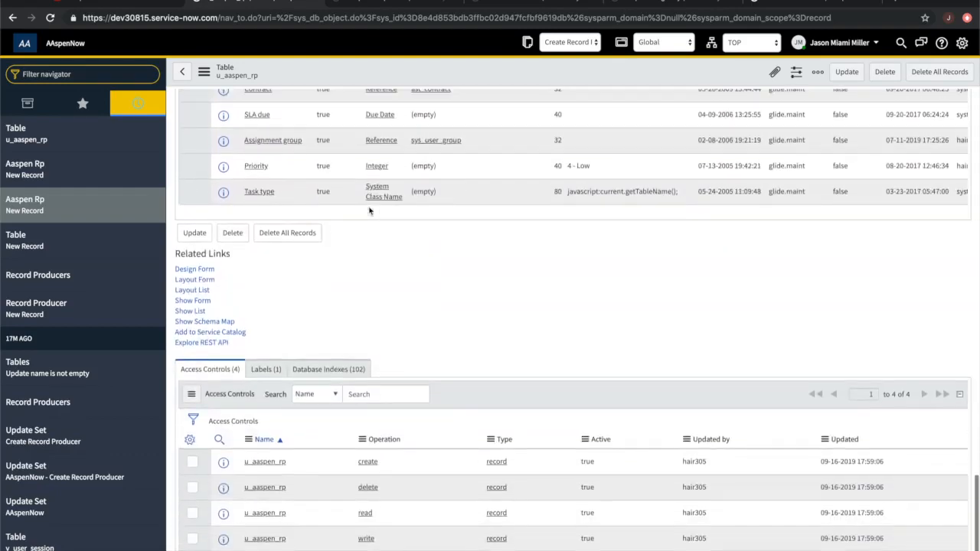
pyautogui.scroll(-1, 369, 210)
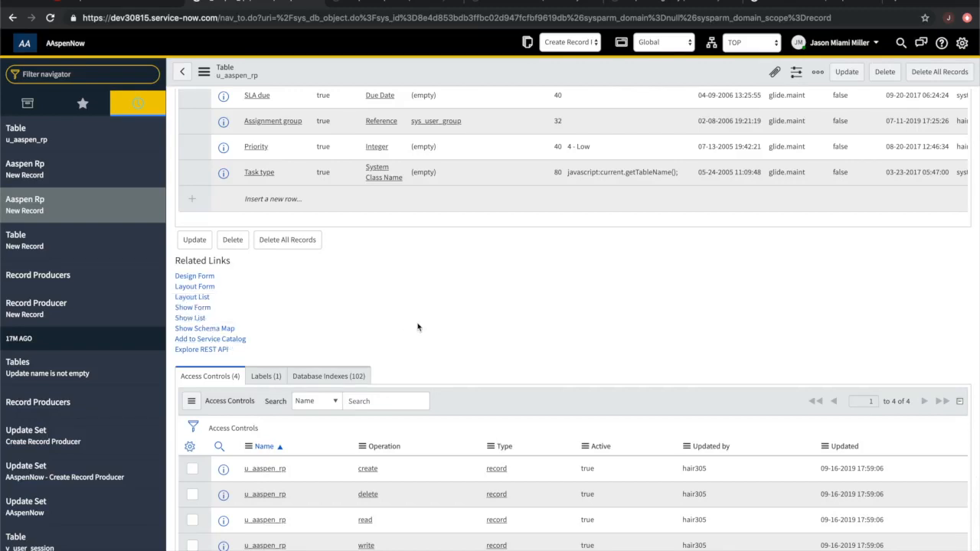
pyautogui.click(54, 175)
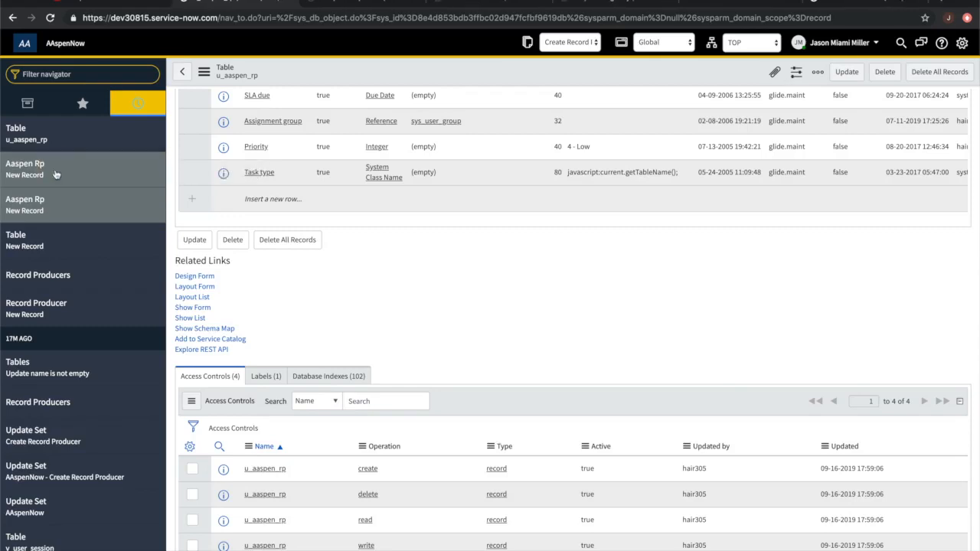
pyautogui.click(726, 3)
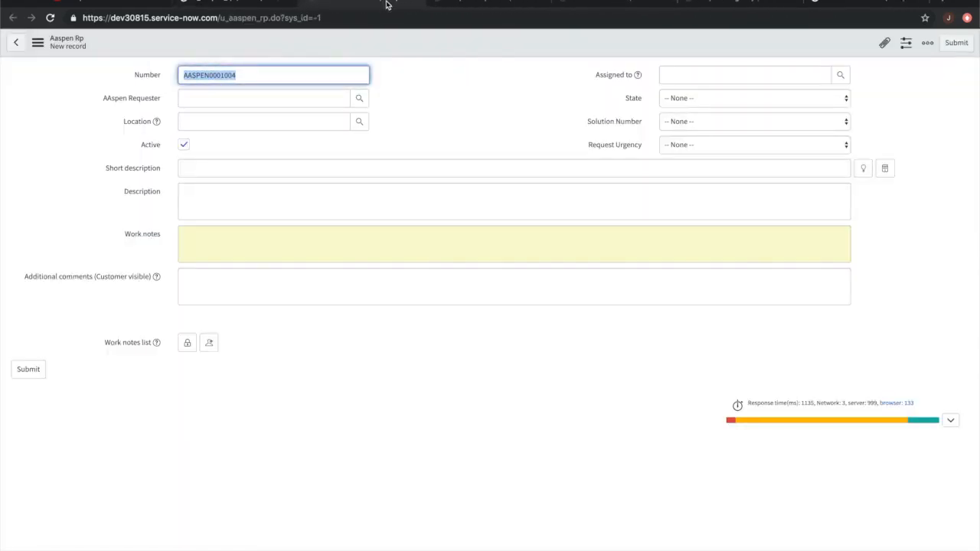
pyautogui.click(249, 4)
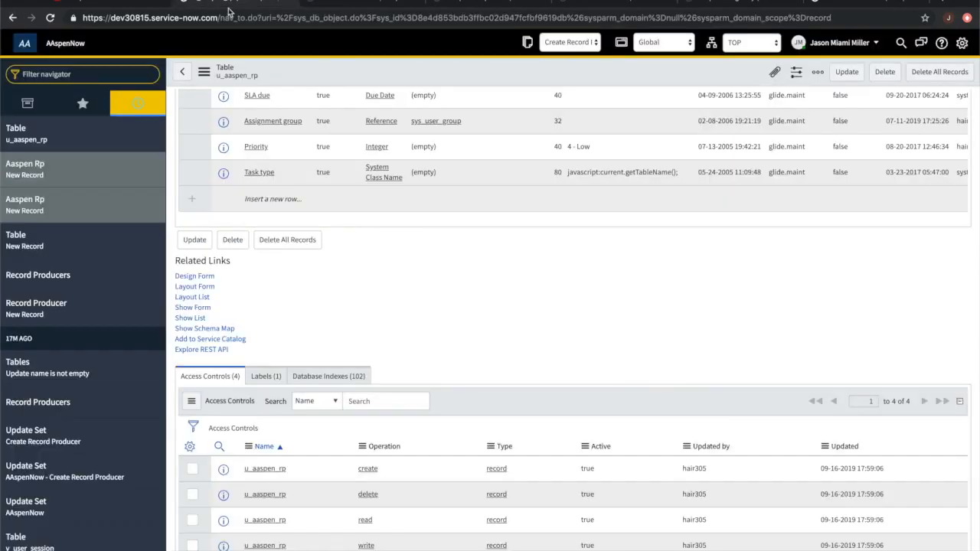
# - Add the Aaspen Rp table to the service catalog as a record producer named AAspen Request in the category Solutions that matter
pyautogui.click(230, 340)
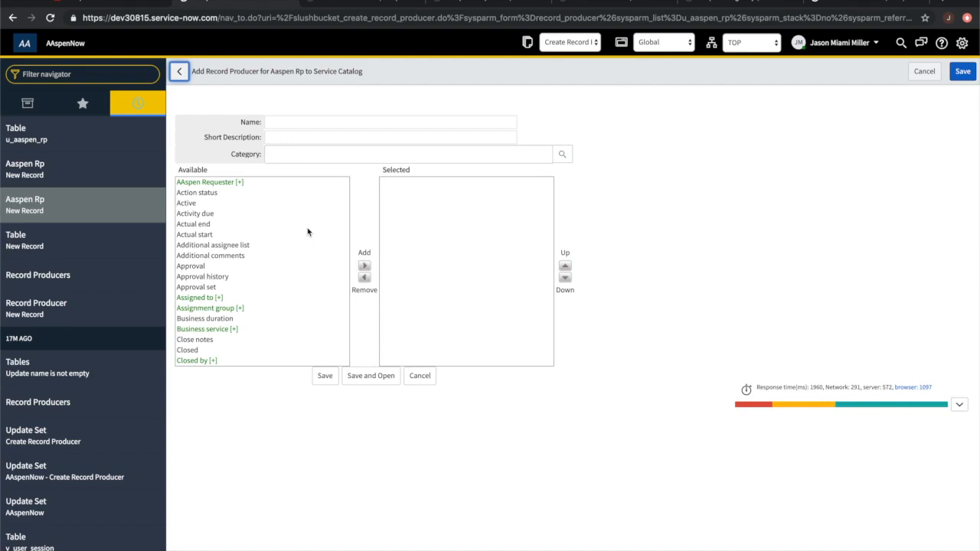
pyautogui.click(327, 121)
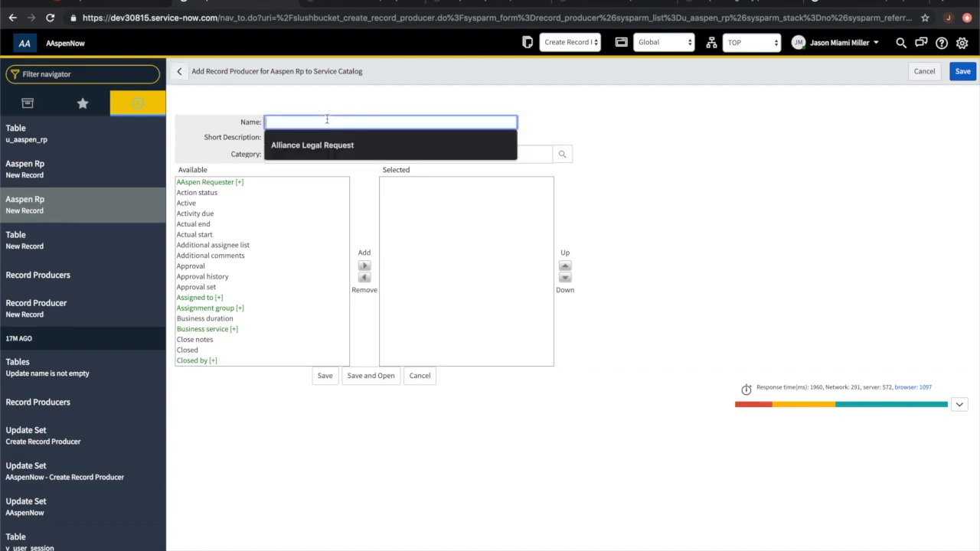
pyautogui.write('AAspen')
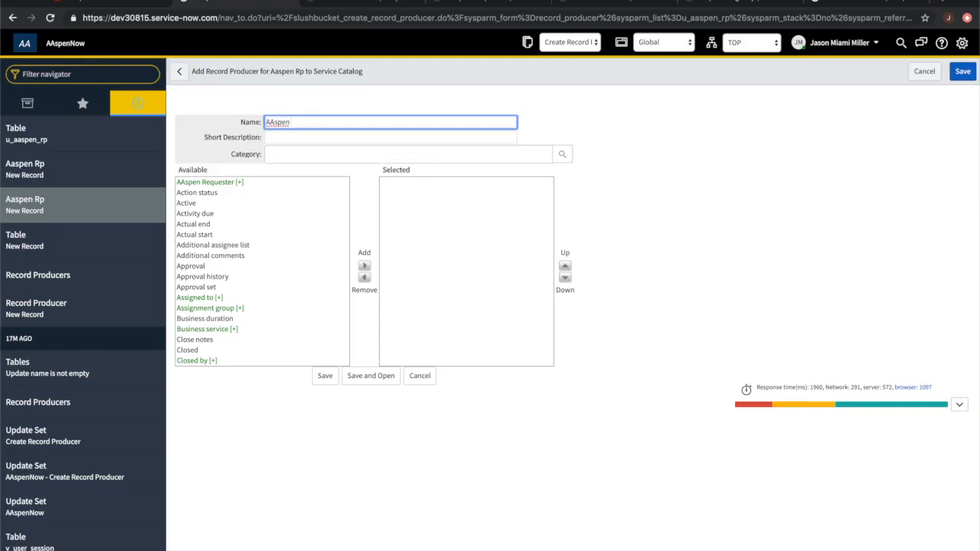
pyautogui.write('Request')
pyautogui.press('Tab')
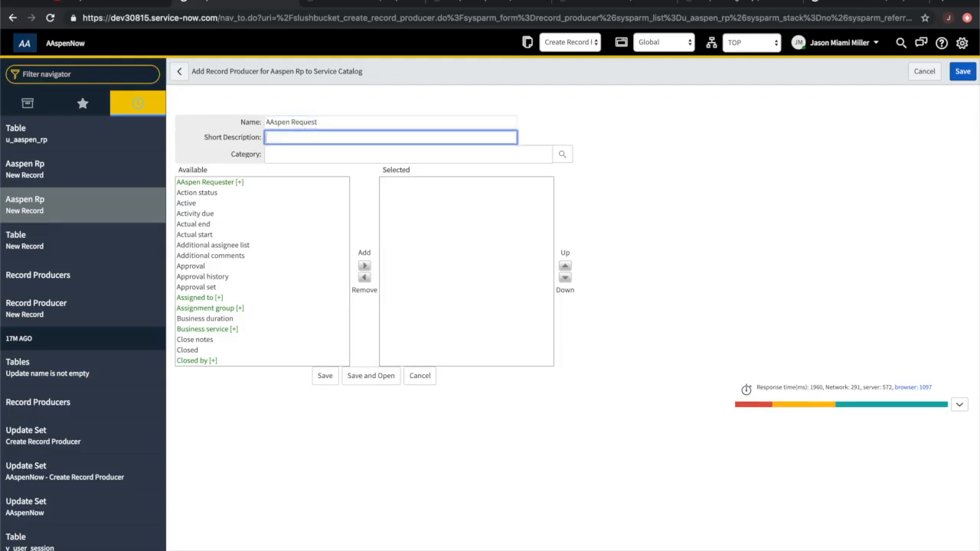
pyautogui.click(523, 156)
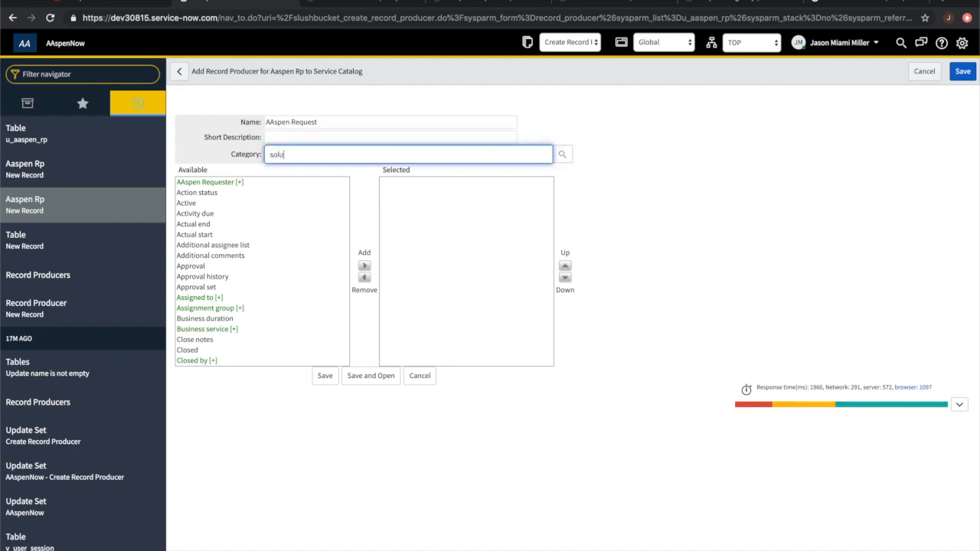
pyautogui.press('Down')
pyautogui.press('Return')
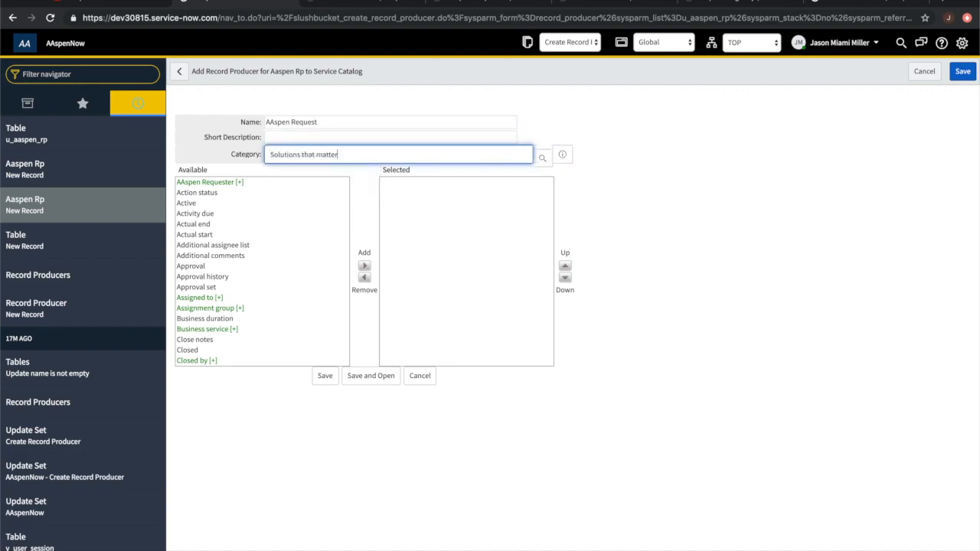
pyautogui.click(632, 192)
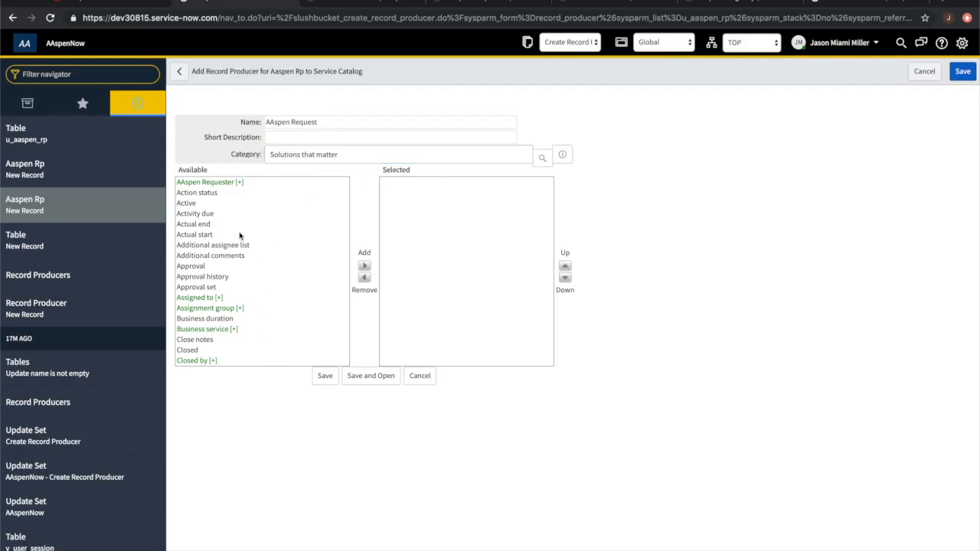
# - Add AAspen Requester and Location to the record producer's selected fields, and expand the Location reference field
pyautogui.click(206, 183)
pyautogui.click(363, 266)
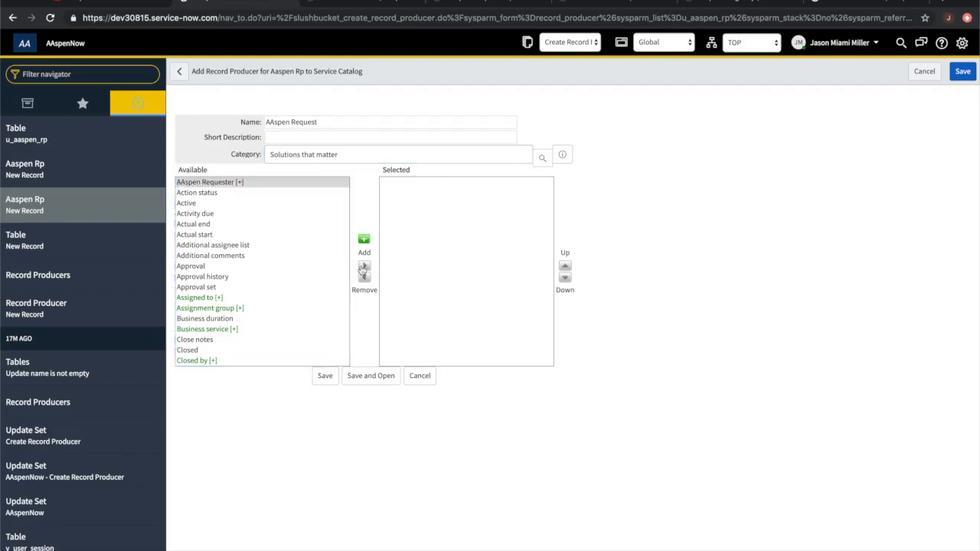
pyautogui.scroll(-5, 247, 268)
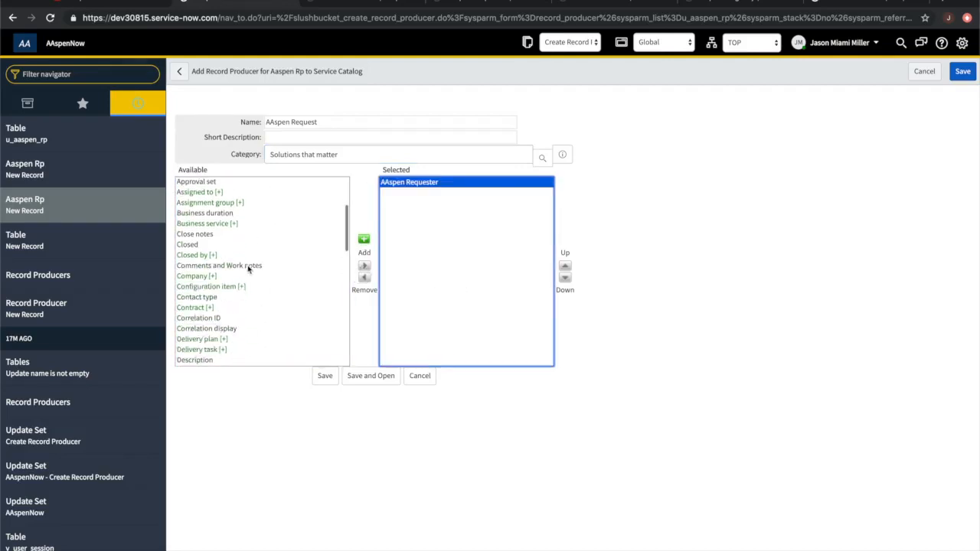
pyautogui.scroll(-5, 248, 269)
pyautogui.scroll(3, 247, 269)
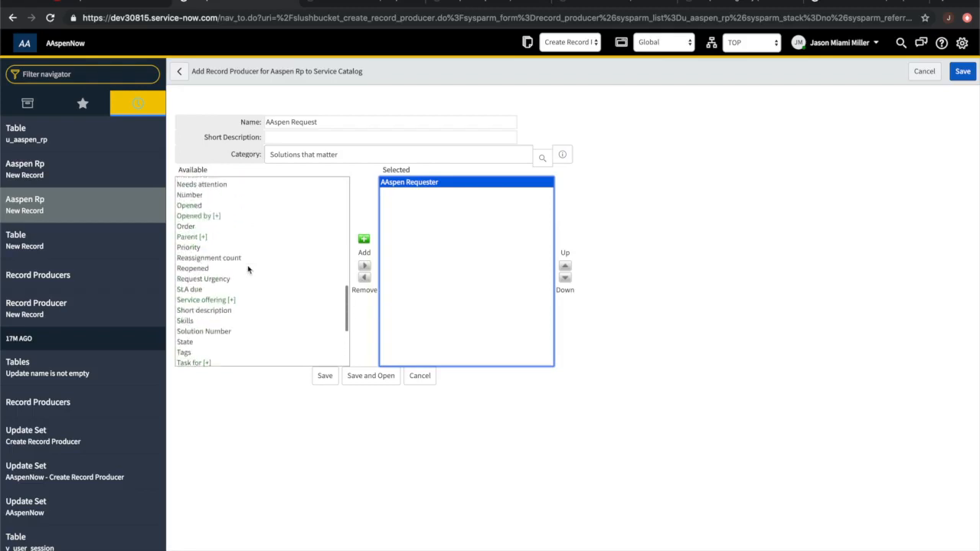
pyautogui.scroll(1, 247, 269)
pyautogui.click(197, 256)
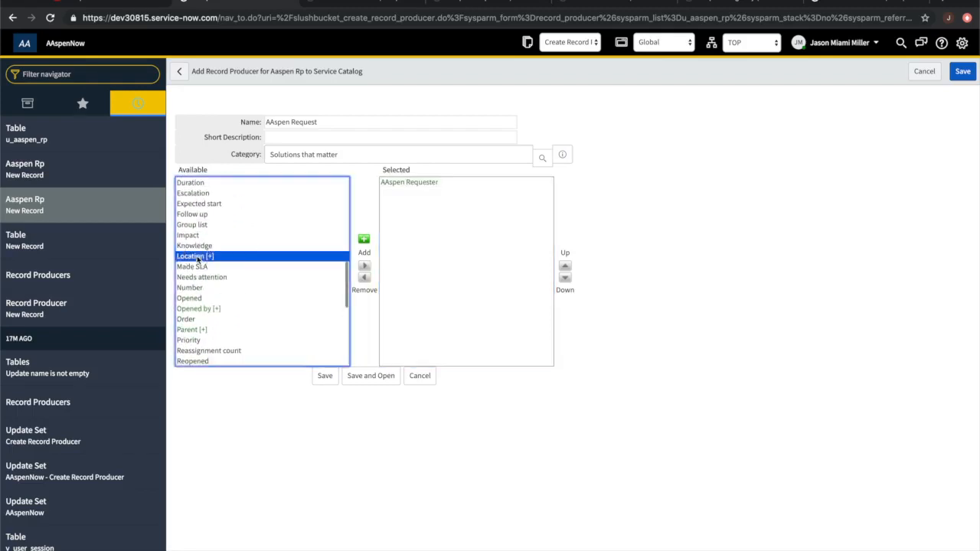
pyautogui.click(364, 266)
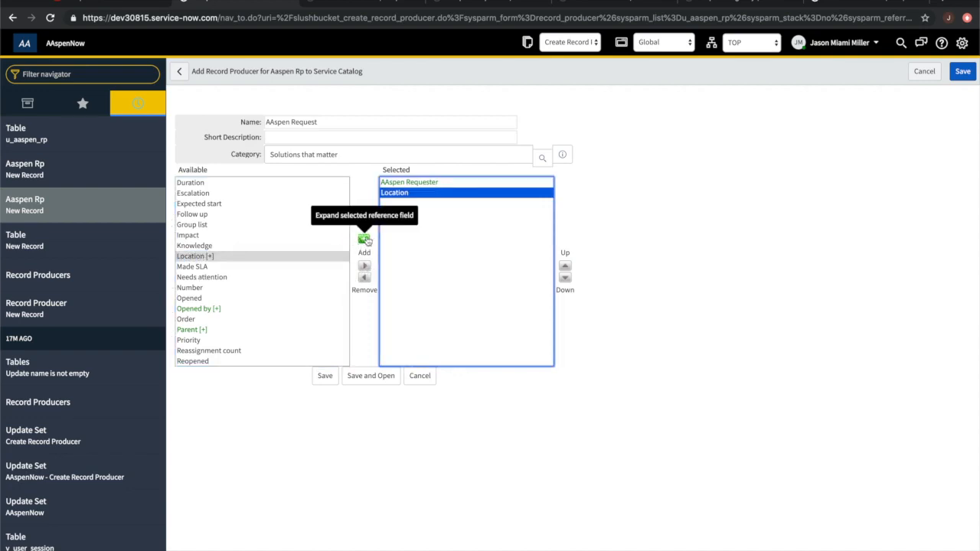
pyautogui.click(365, 239)
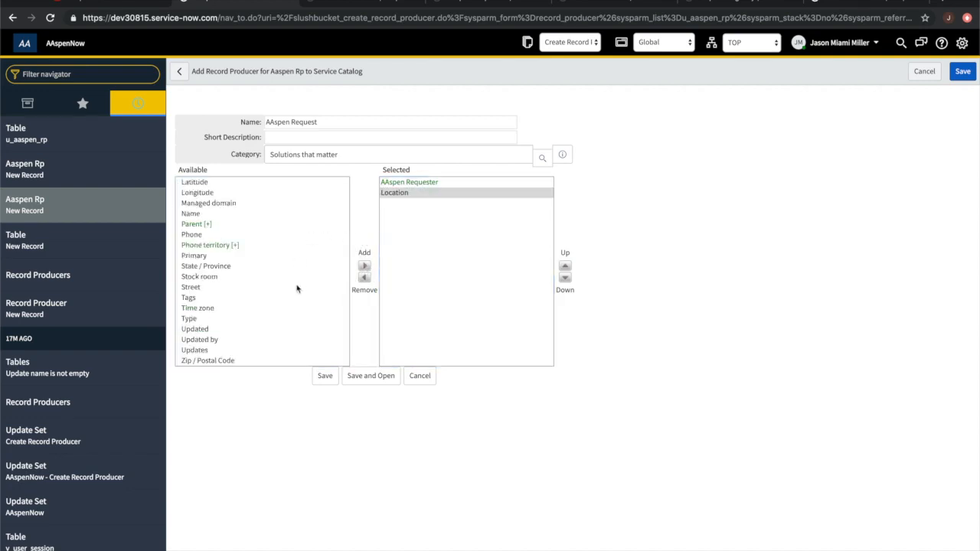
# - Add the Location record's Country field to the record producer's selected fields
pyautogui.scroll(3, 299, 291)
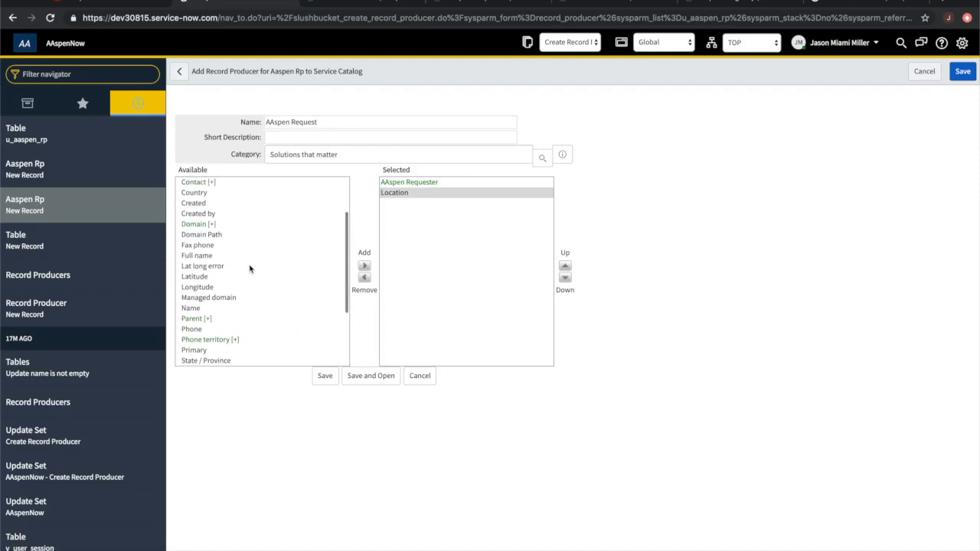
pyautogui.scroll(3, 262, 271)
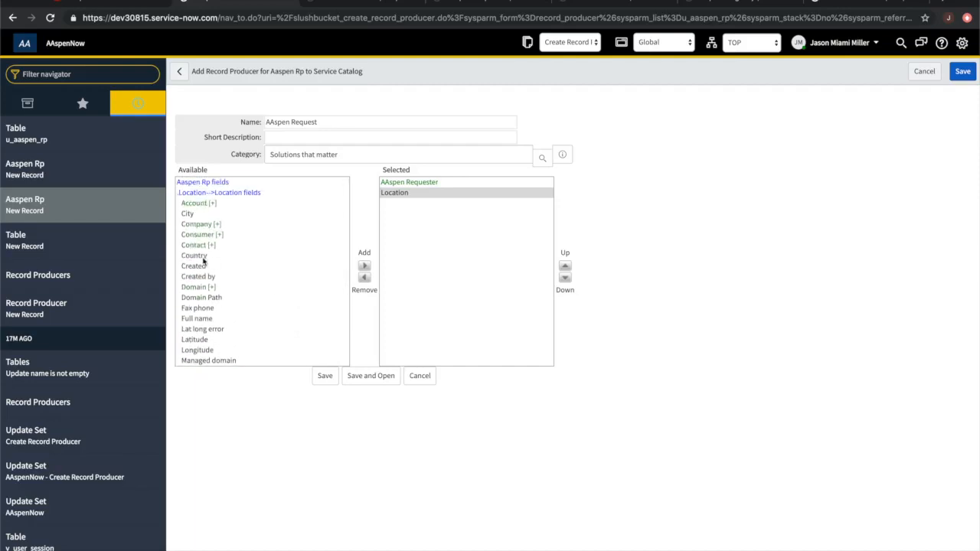
pyautogui.click(203, 259)
pyautogui.click(364, 266)
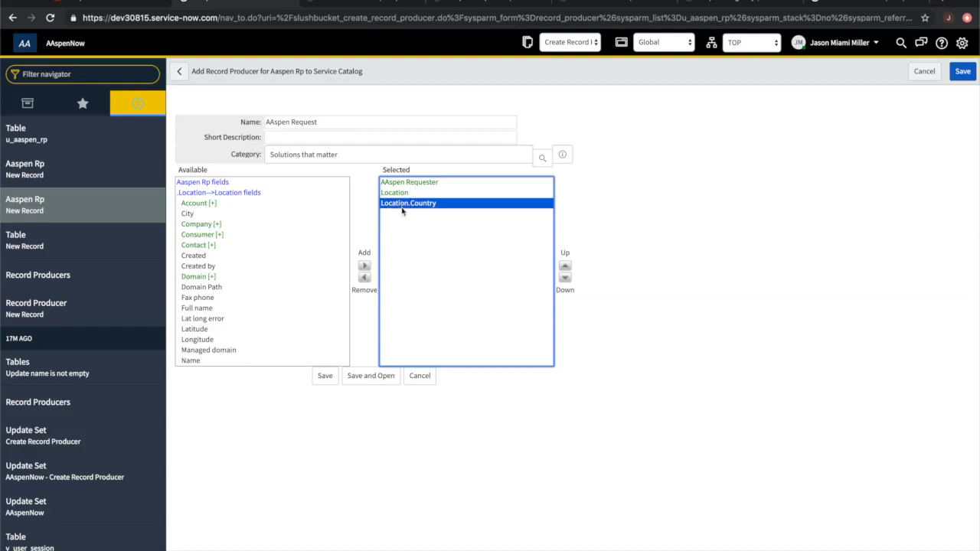
# - Return to the Aaspen Rp table's fields and add Request Urgency to the selected fields
pyautogui.click(203, 184)
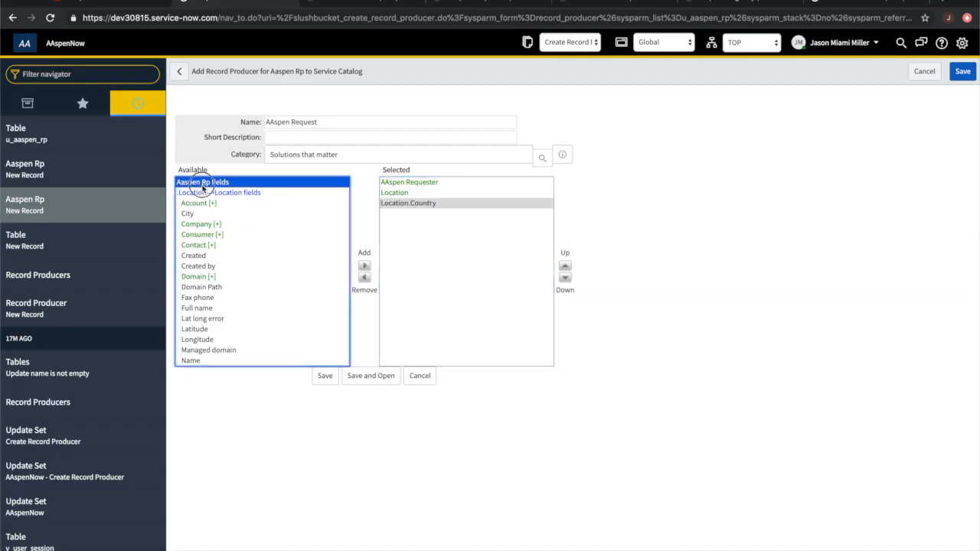
pyautogui.scroll(-5, 299, 291)
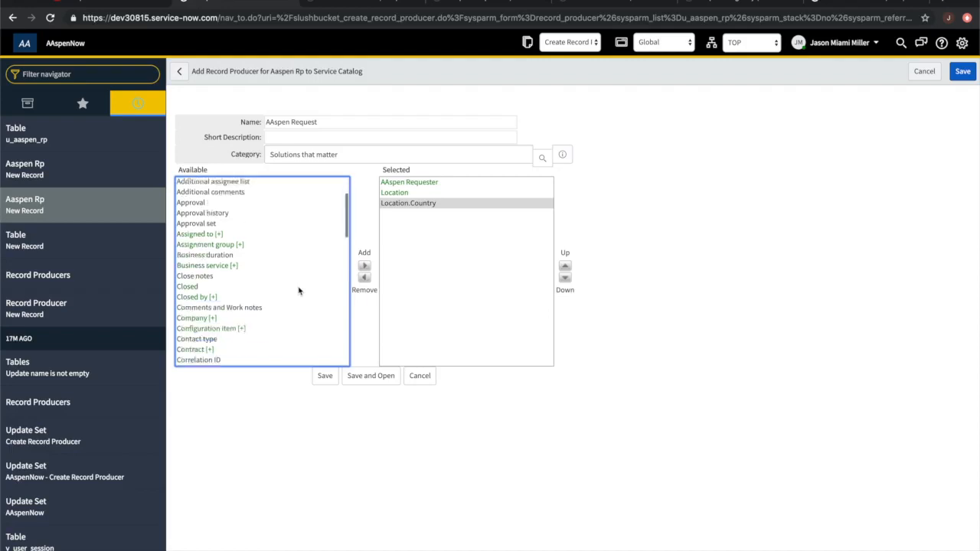
pyautogui.scroll(-10, 299, 290)
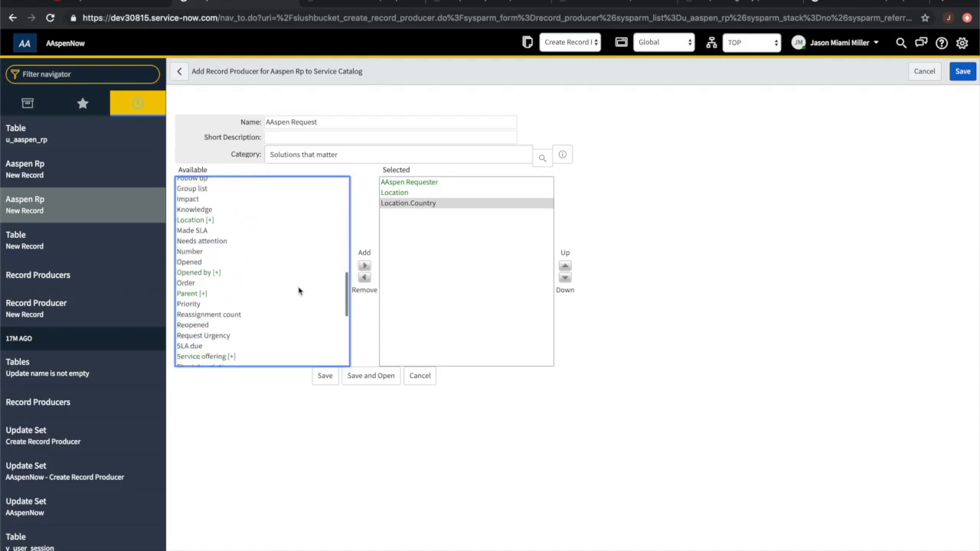
pyautogui.scroll(-4, 299, 291)
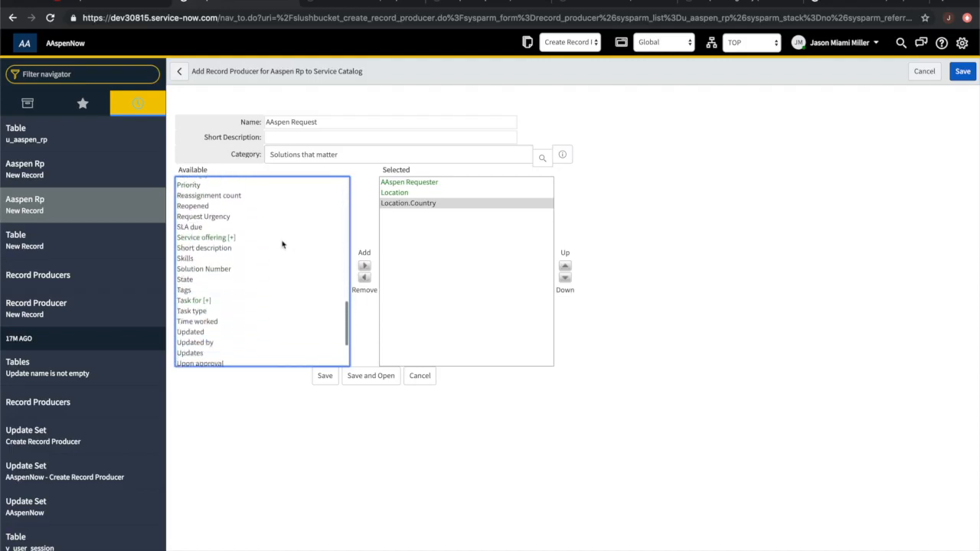
pyautogui.scroll(-2, 267, 306)
pyautogui.scroll(4, 268, 307)
pyautogui.click(223, 264)
pyautogui.click(365, 266)
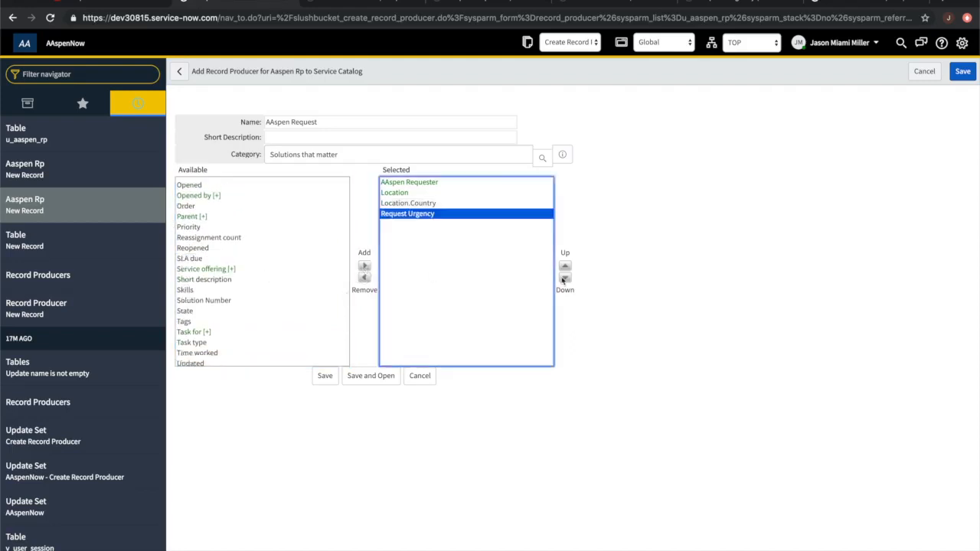
# - Add Solution Number to the selected fields and place it directly above Request Urgency
pyautogui.scroll(5, 287, 261)
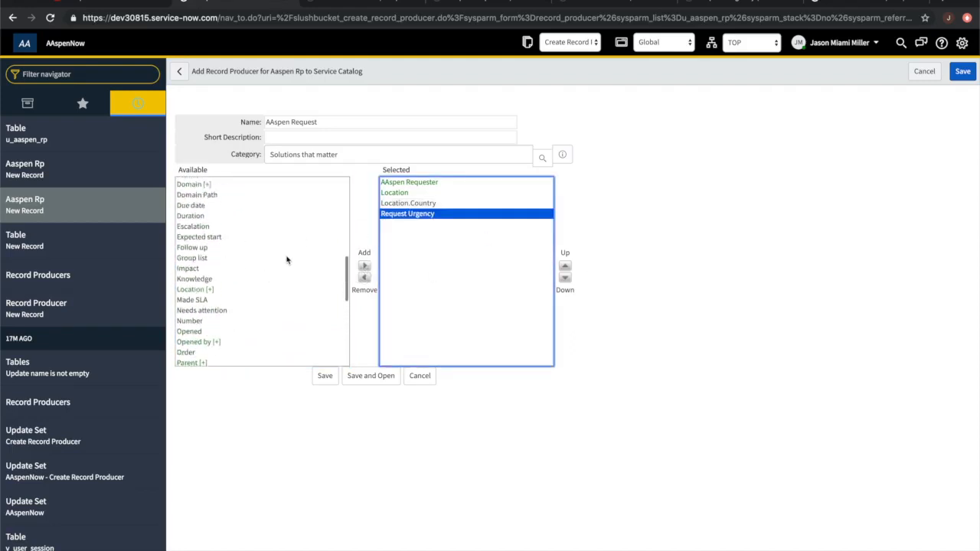
pyautogui.scroll(4, 287, 260)
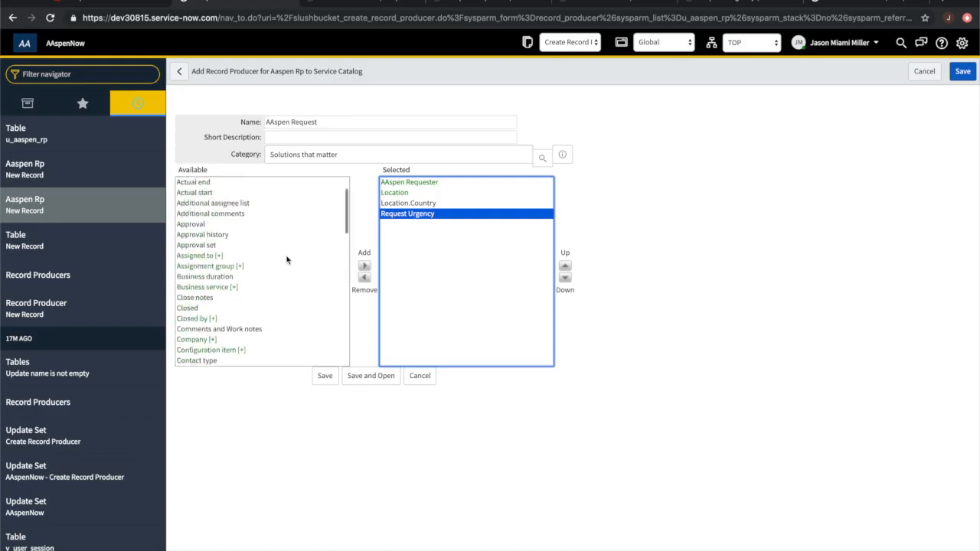
pyautogui.click(258, 247)
pyautogui.scroll(-2, 258, 247)
pyautogui.scroll(-10, 258, 247)
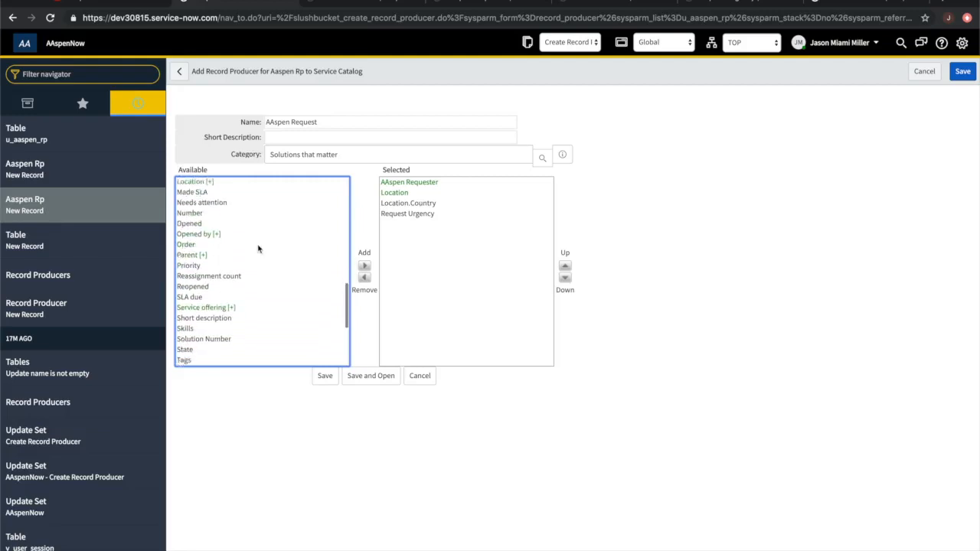
pyautogui.click(239, 340)
pyautogui.click(365, 266)
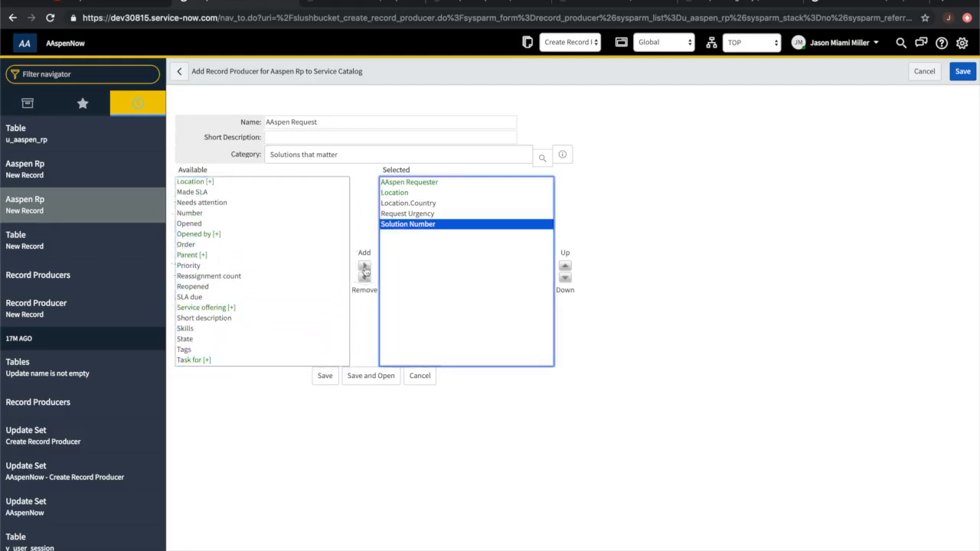
pyautogui.click(568, 268)
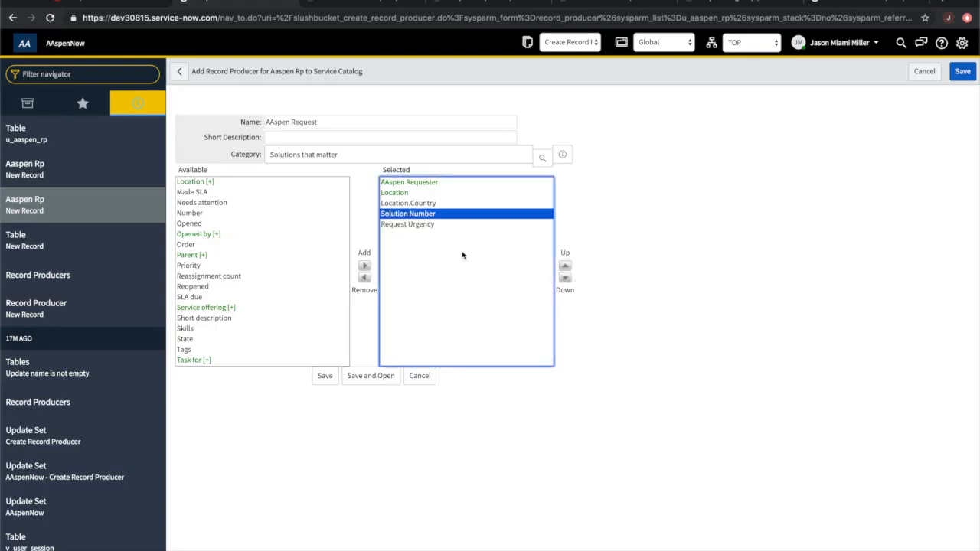
# - Look over the remaining available fields, and save the AAspen Request record producer and open its record
pyautogui.scroll(-5, 297, 288)
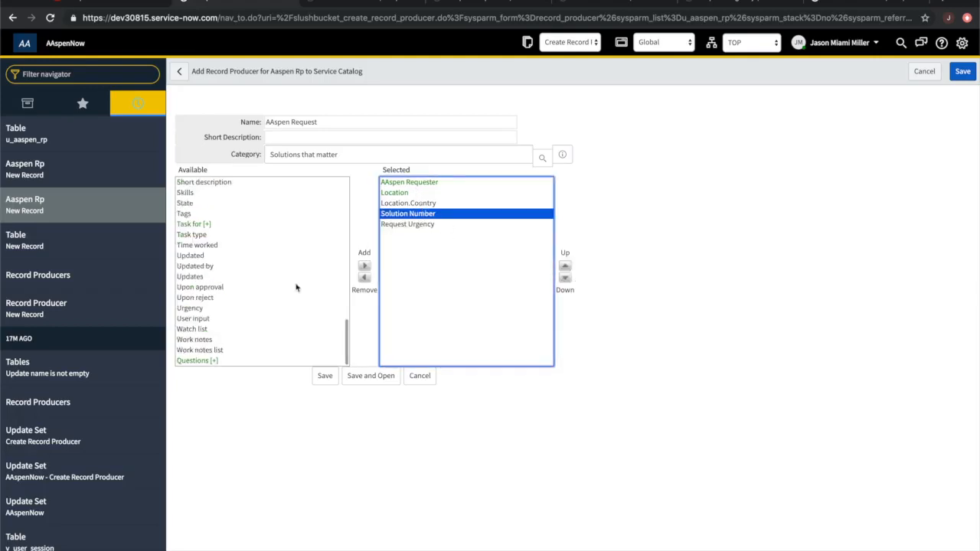
pyautogui.scroll(10, 297, 288)
pyautogui.scroll(-10, 297, 287)
pyautogui.scroll(10, 297, 288)
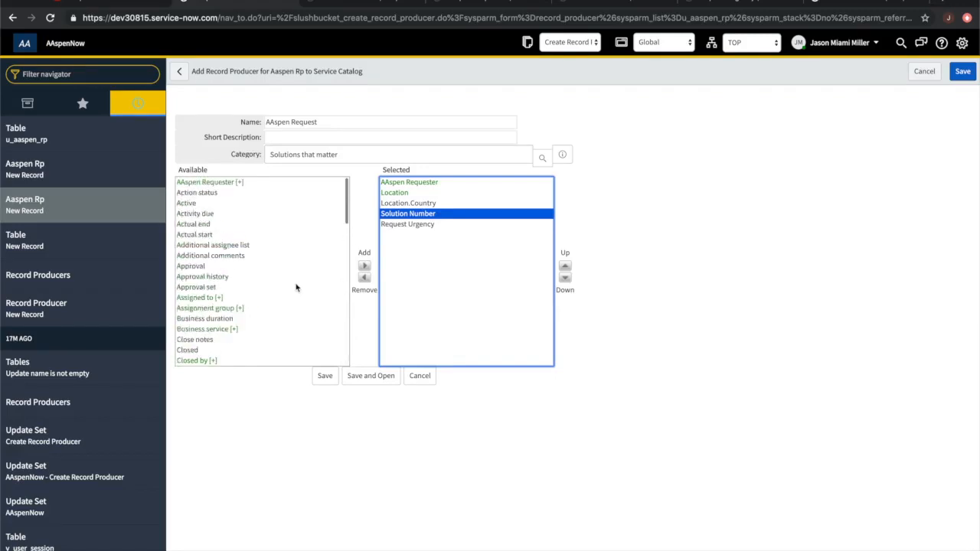
pyautogui.click(364, 379)
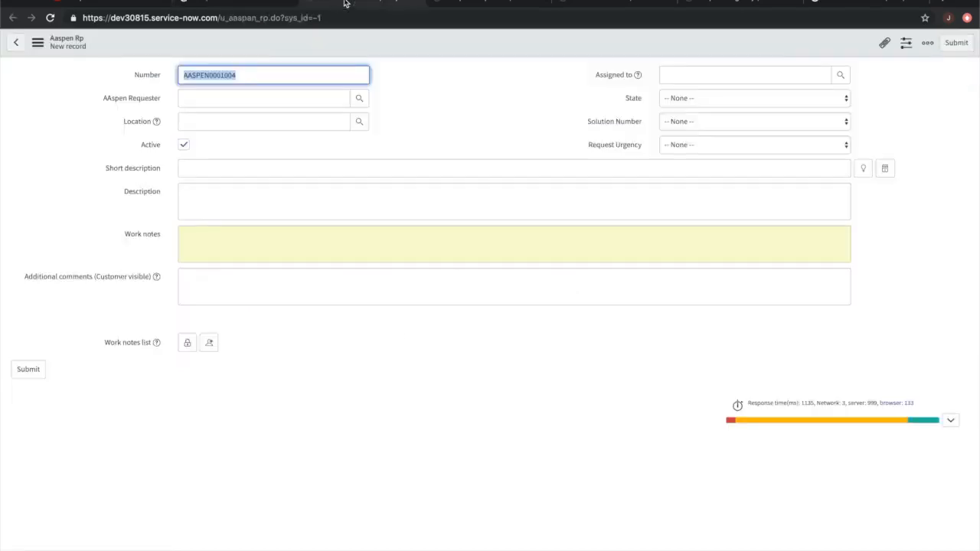
pyautogui.click(37, 44)
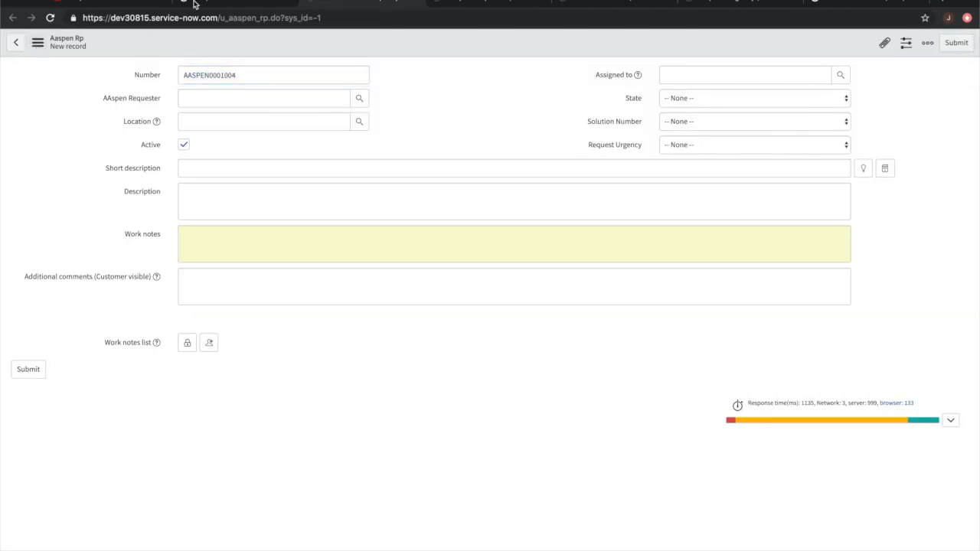
pyautogui.click(221, 3)
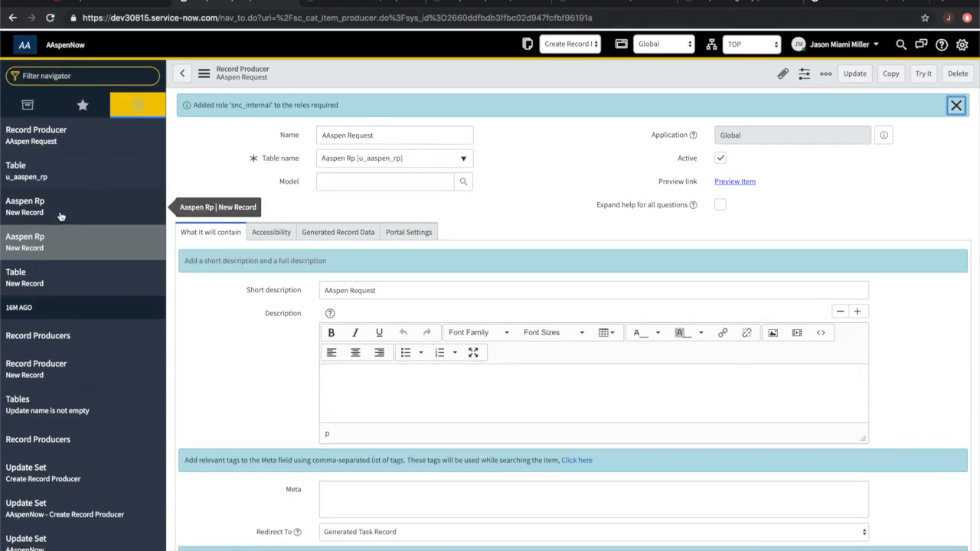
pyautogui.scroll(-1, 63, 275)
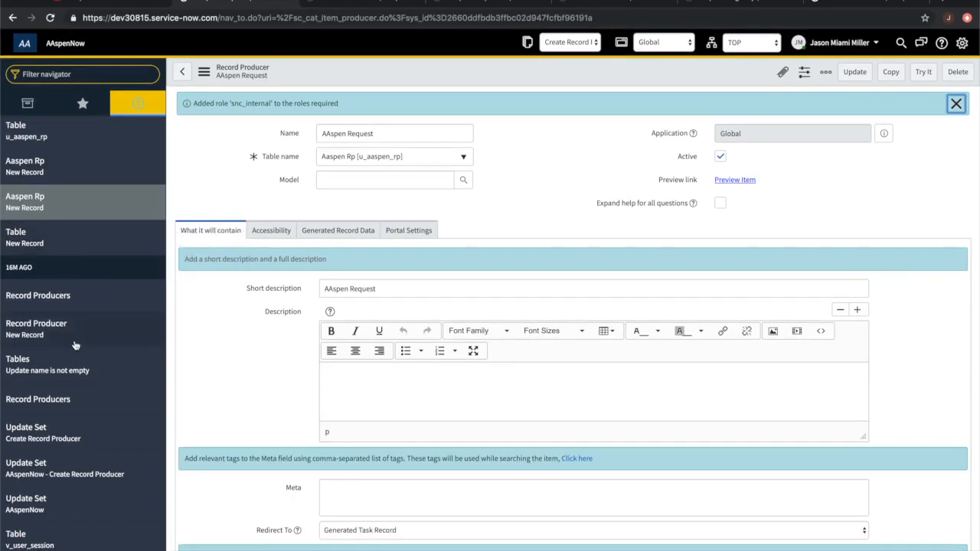
pyautogui.scroll(-1, 72, 344)
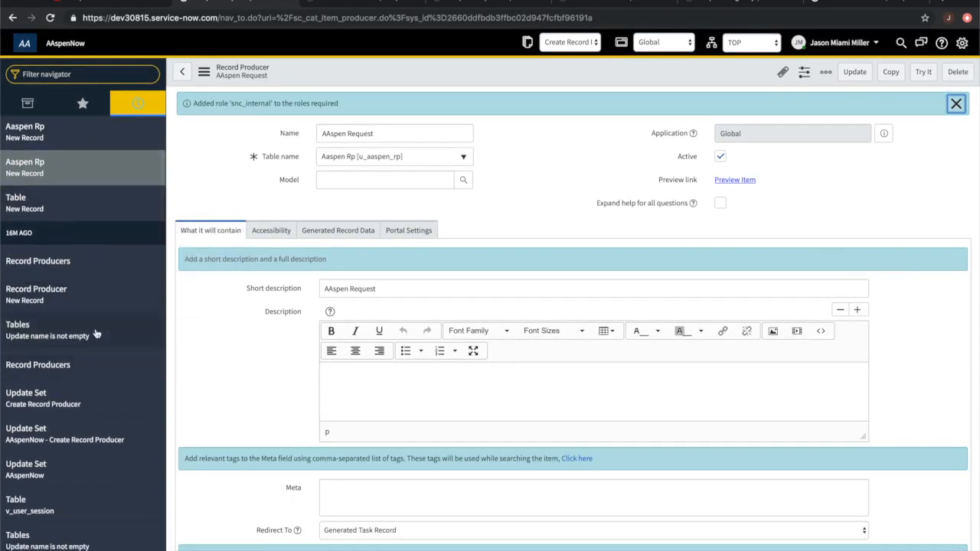
pyautogui.scroll(2, 96, 331)
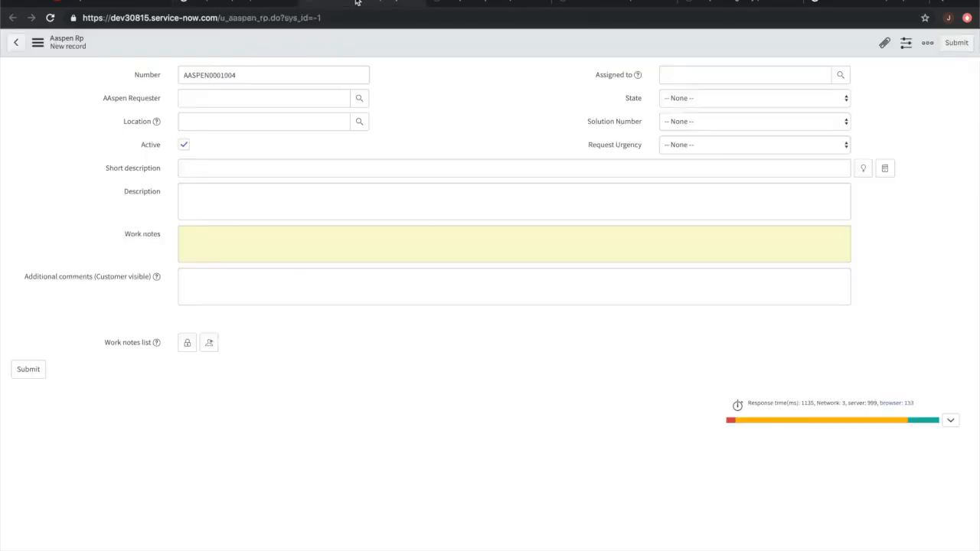
pyautogui.click(354, 8)
pyautogui.click(476, 3)
pyautogui.click(230, 3)
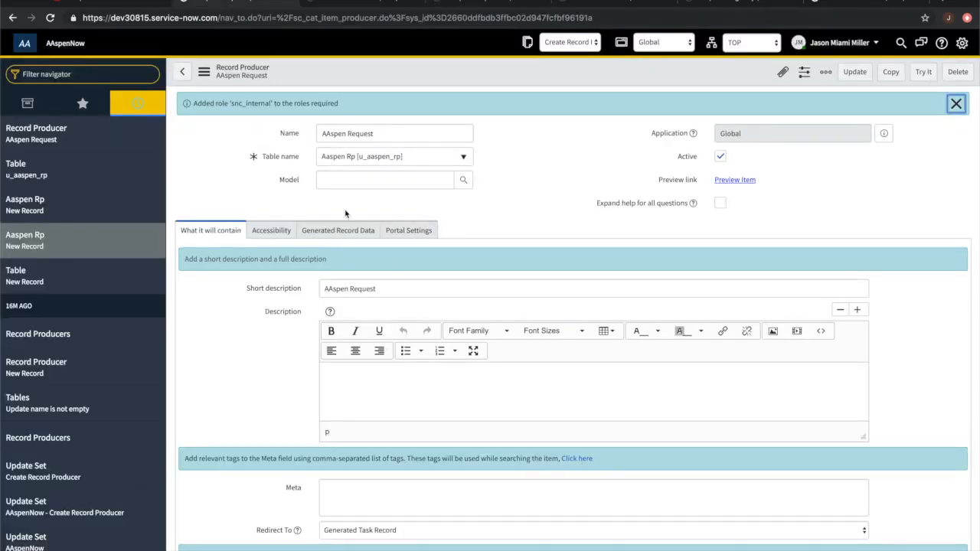
# - Check the catalogs, categories and variables listed on the AAspen Request record producer
pyautogui.scroll(-2, 280, 366)
pyautogui.scroll(-10, 279, 365)
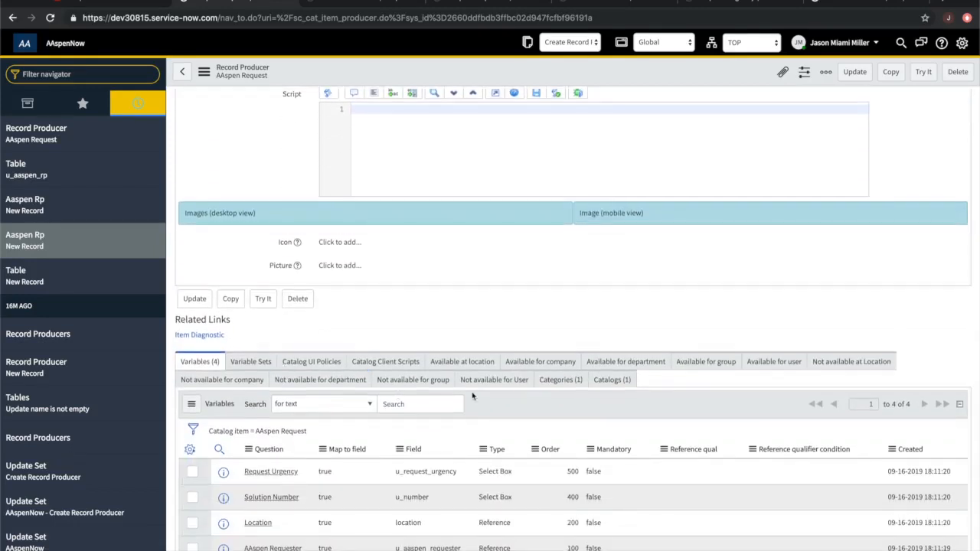
pyautogui.click(612, 381)
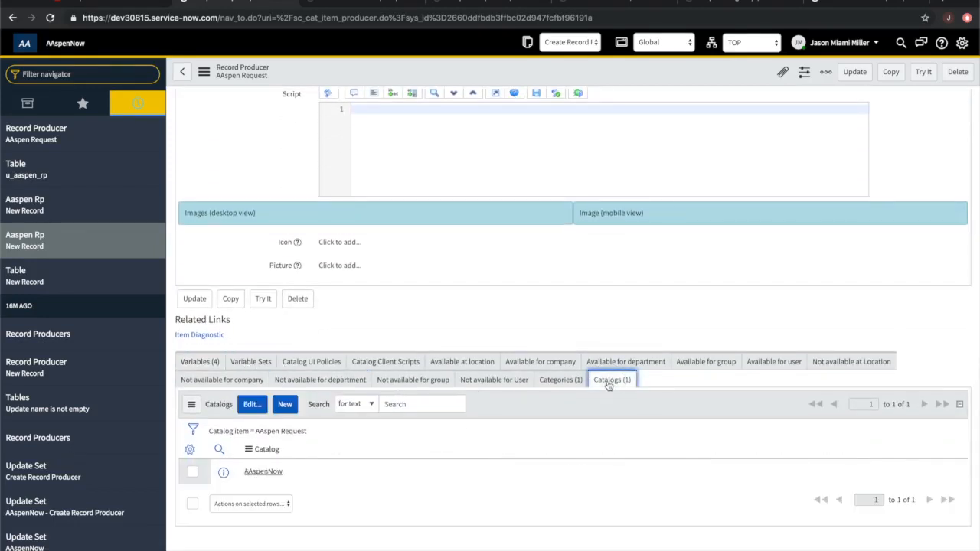
pyautogui.click(543, 380)
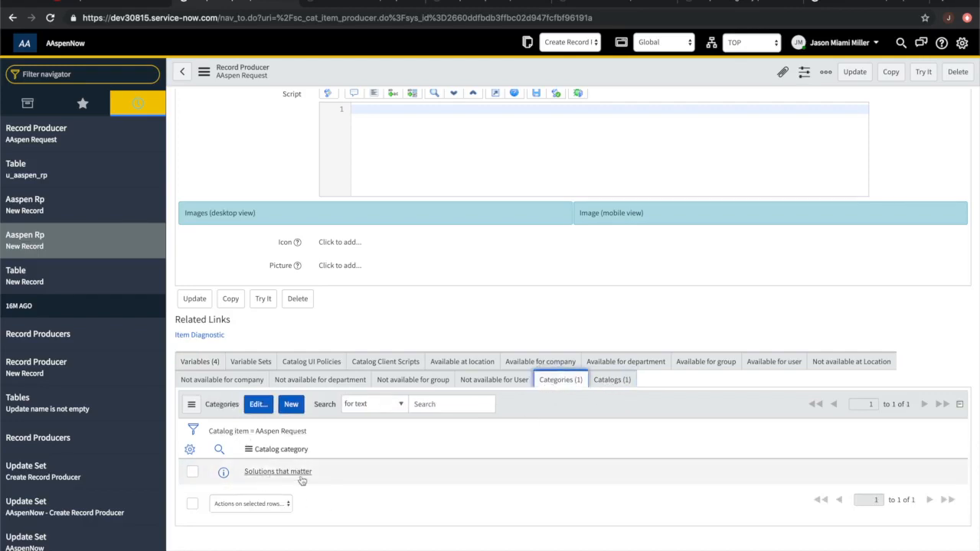
pyautogui.click(195, 362)
pyautogui.scroll(-1, 434, 448)
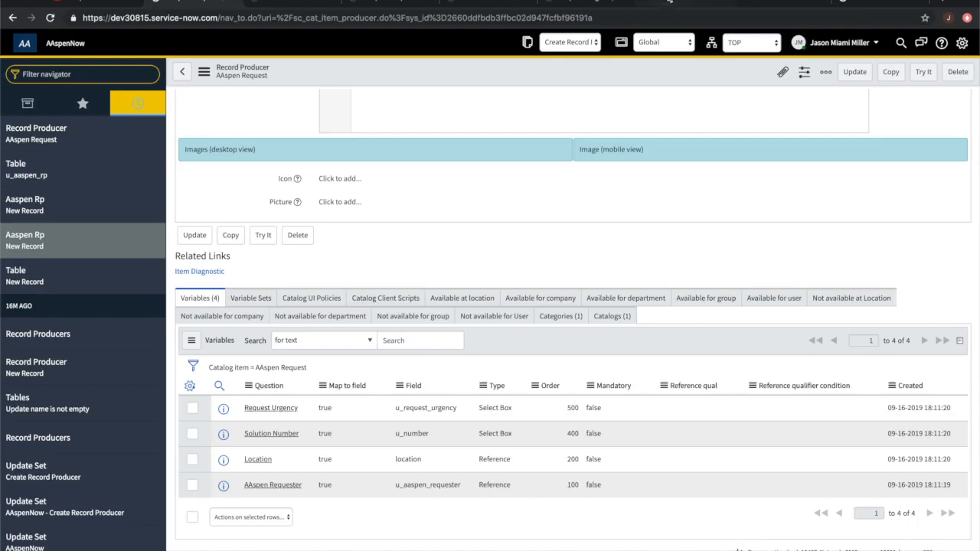
# - Review the Solution Number and Request Urgency variables' question choices and the Request Urgency and AAspen Requester dictionary entries
pyautogui.click(668, 2)
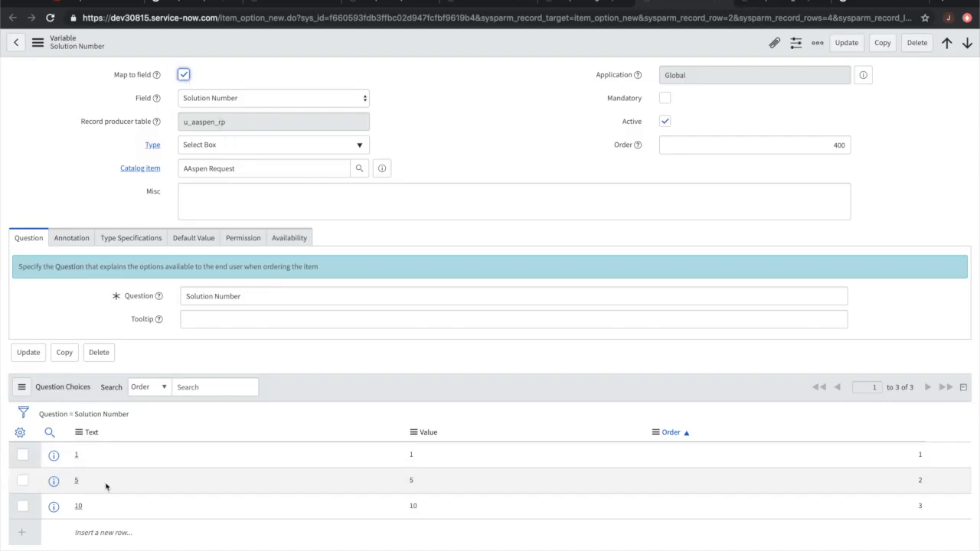
pyautogui.click(761, 2)
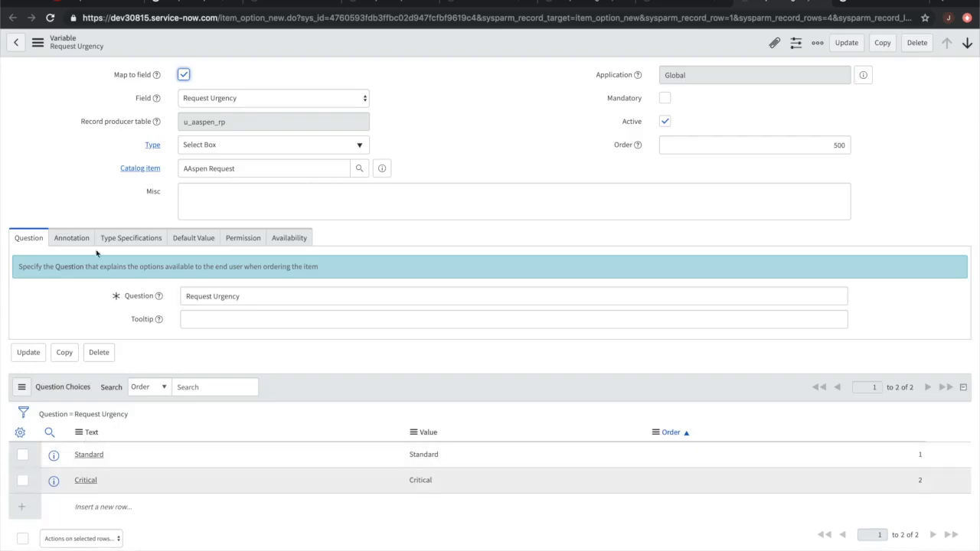
pyautogui.click(584, 3)
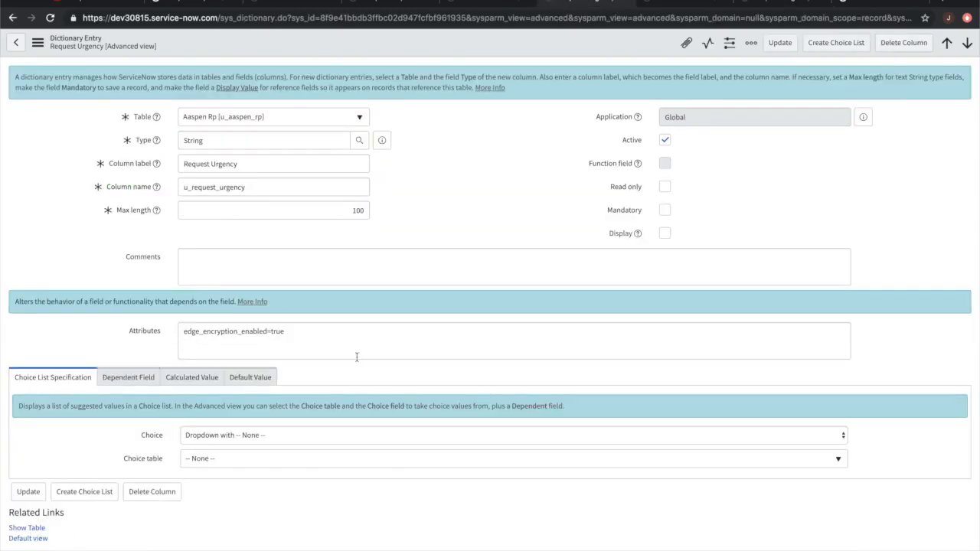
pyautogui.click(477, 5)
pyautogui.click(387, 3)
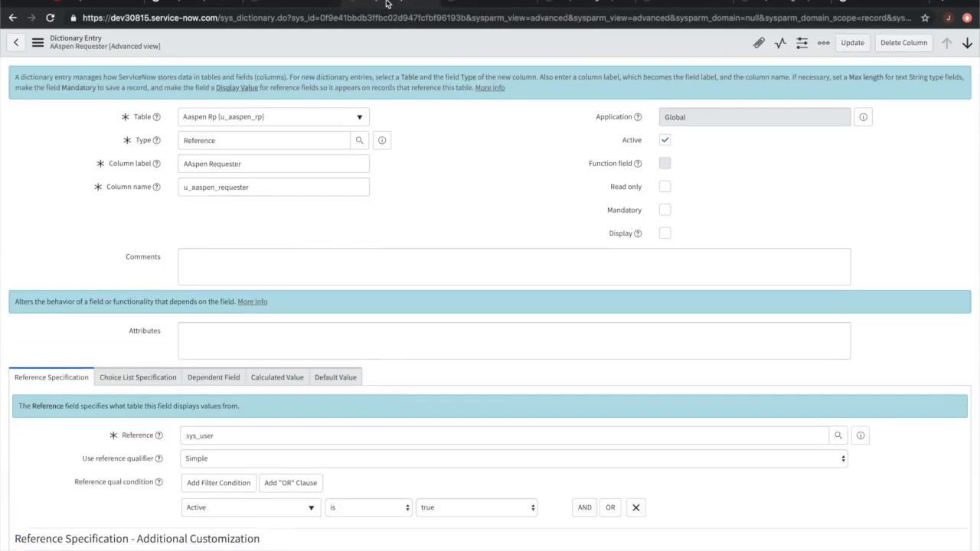
pyautogui.click(190, 2)
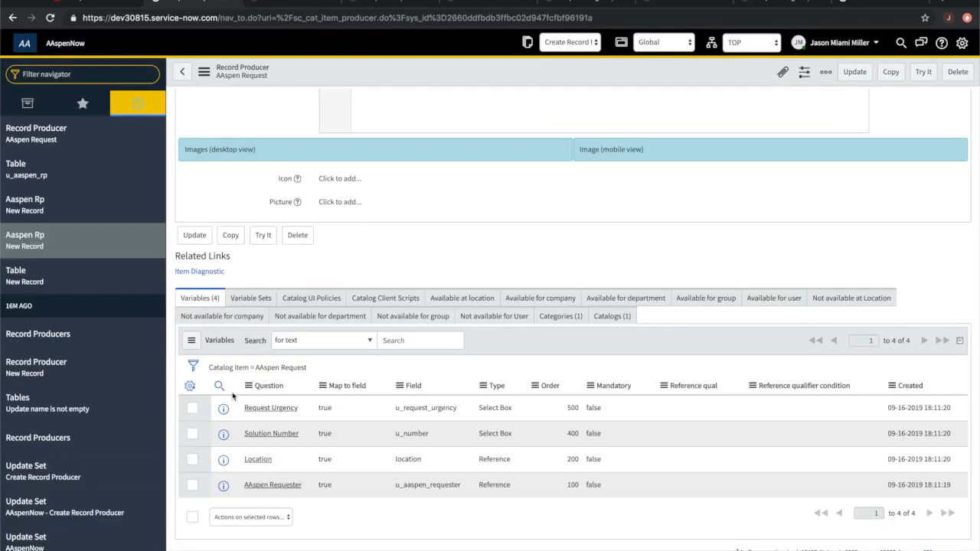
# - Set the AAspen Requester variable's reference qualifier condition to Active is true
pyautogui.click(773, 3)
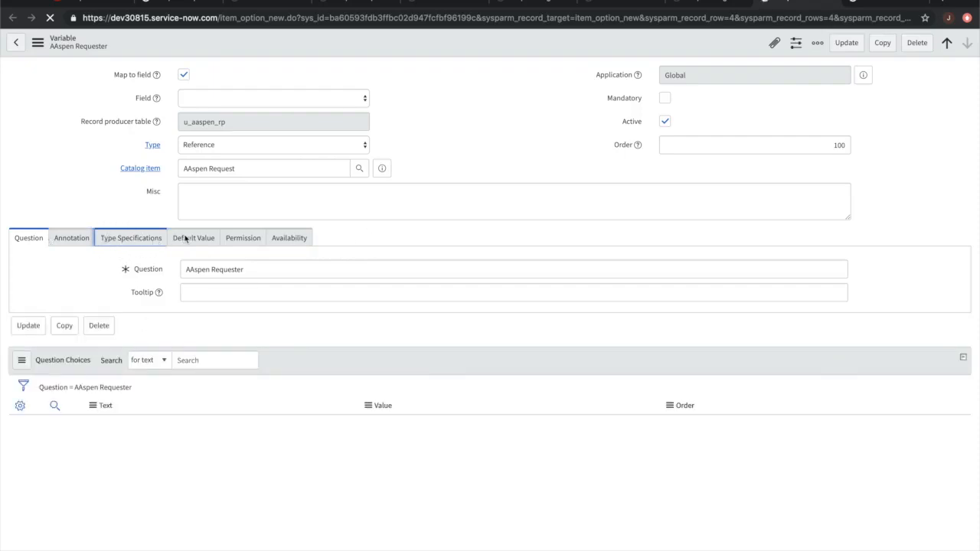
pyautogui.click(126, 239)
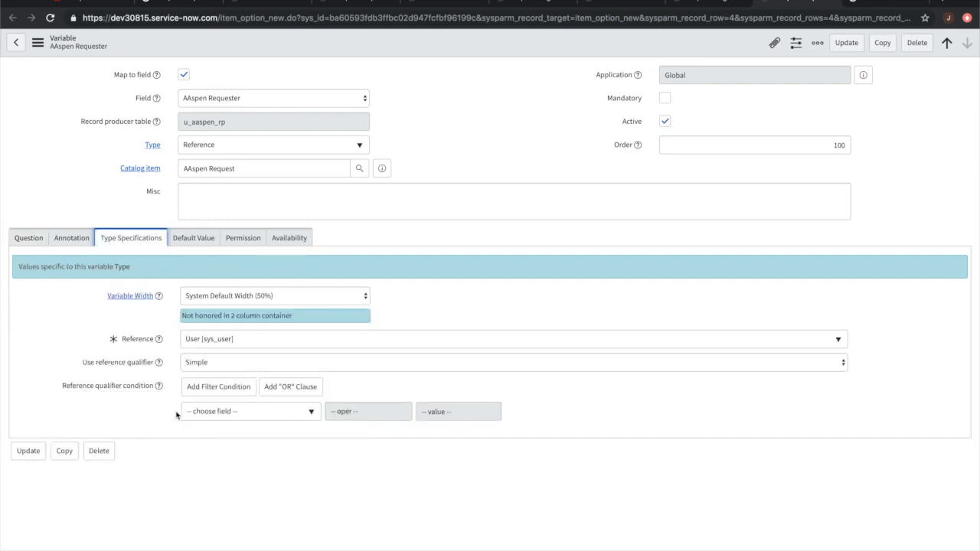
pyautogui.click(299, 412)
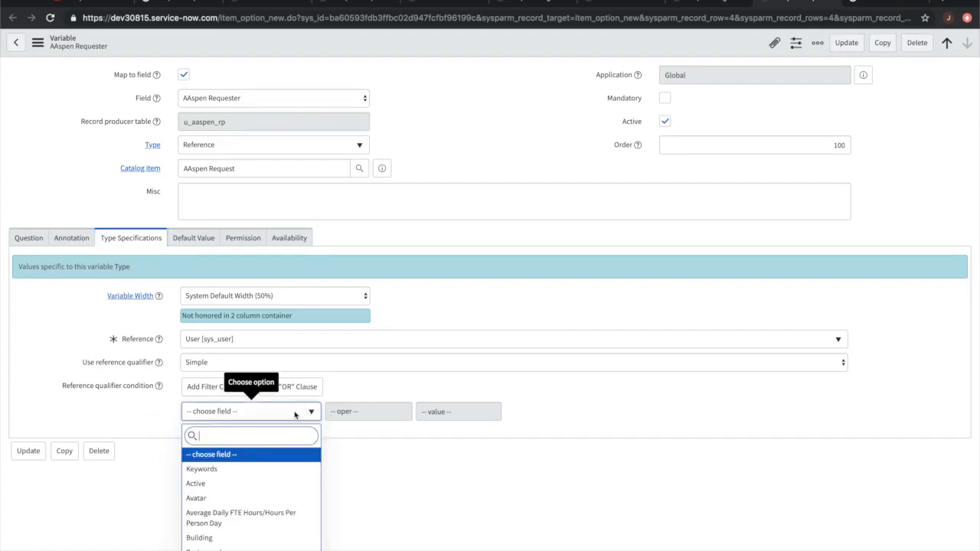
pyautogui.click(273, 482)
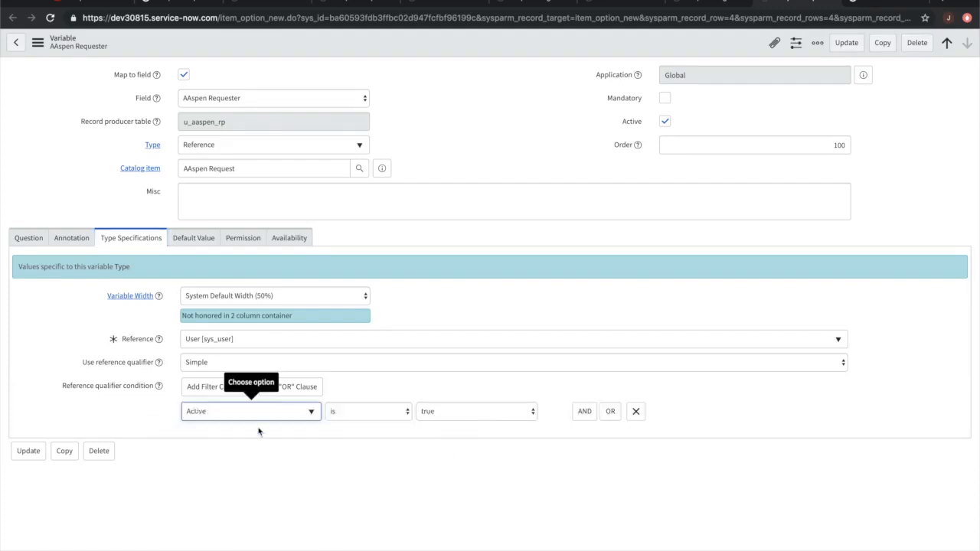
# - Save the AAspen Requester variable and return to the AAspen Request record producer
pyautogui.click(37, 42)
pyautogui.click(61, 56)
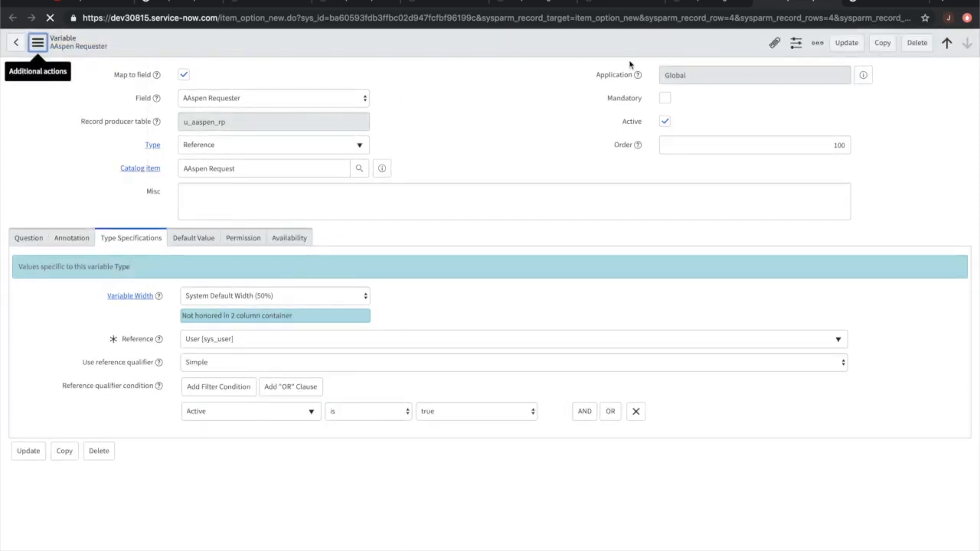
pyautogui.click(250, 1)
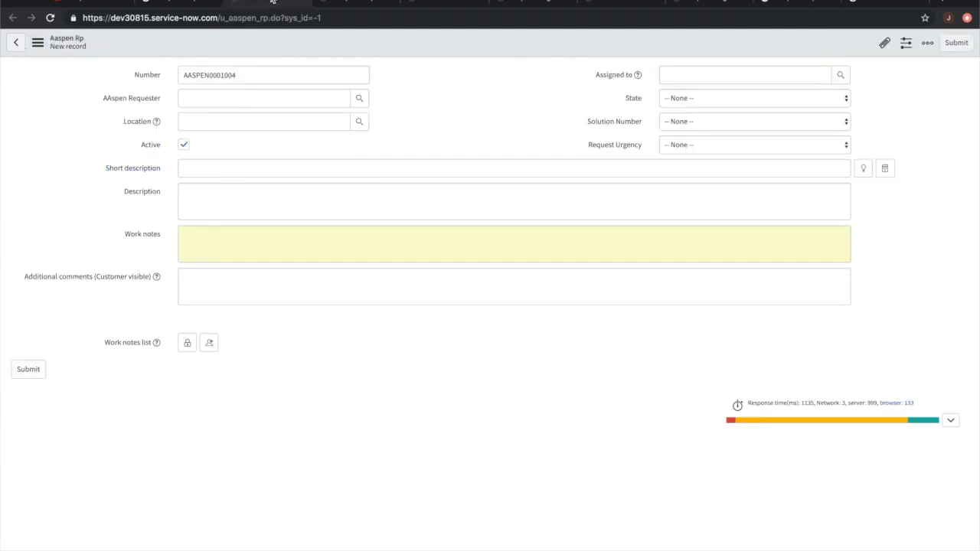
pyautogui.click(358, 2)
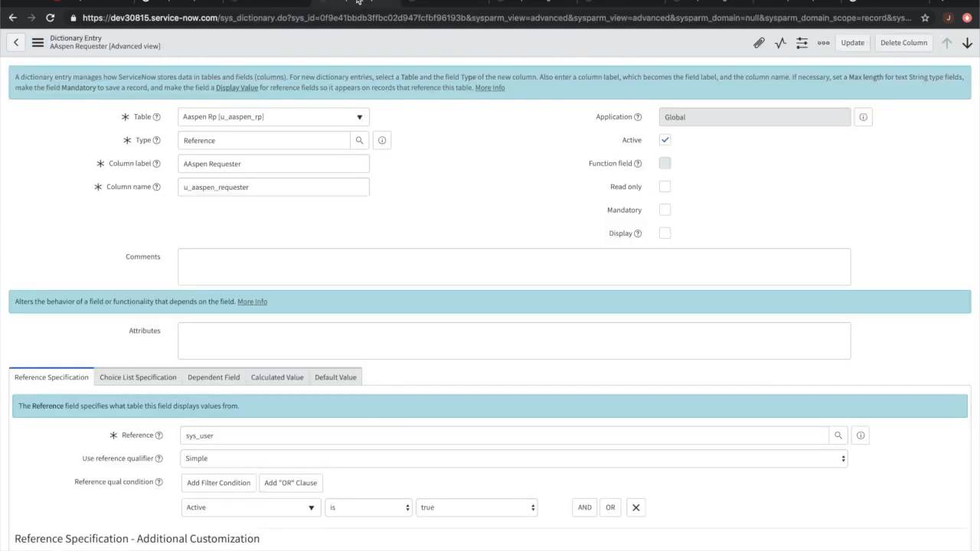
pyautogui.click(172, 2)
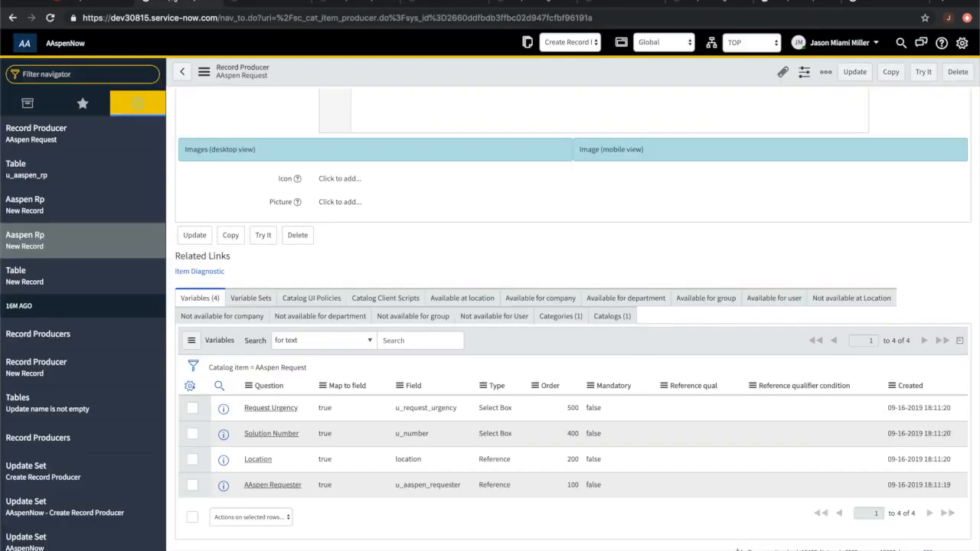
# - Preview the AAspen Request item and examine the Solution Number and Request Urgency choices and the Location lookup list
pyautogui.scroll(10, 538, 284)
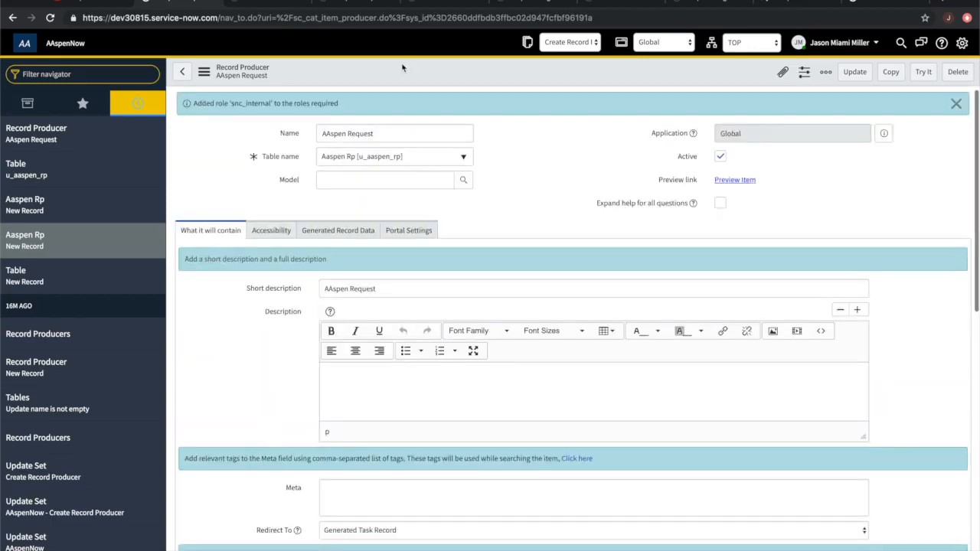
pyautogui.click(740, 180)
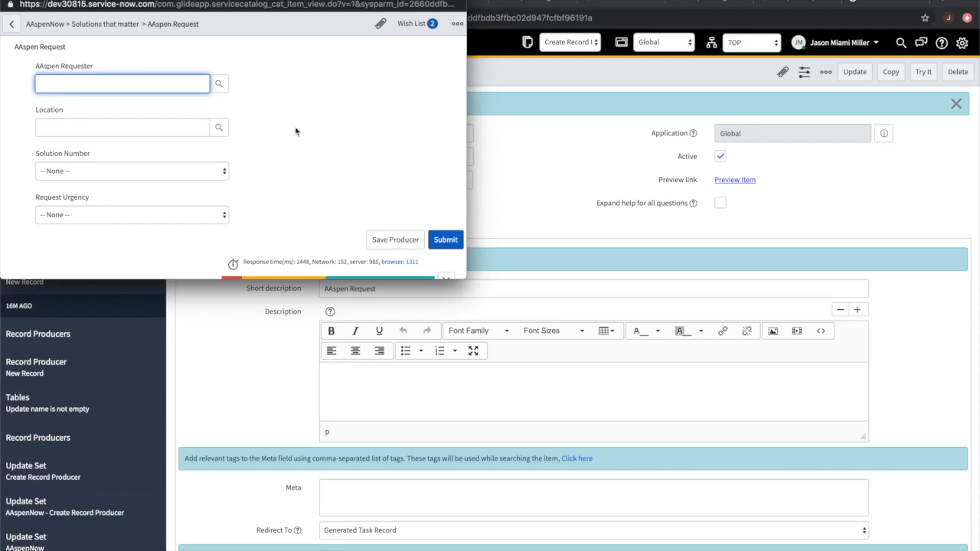
pyautogui.click(213, 171)
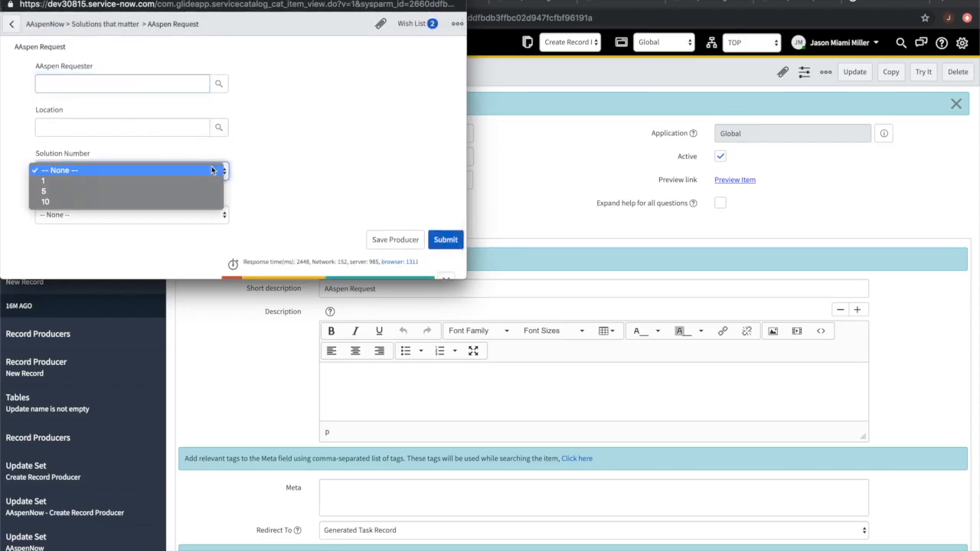
pyautogui.click(280, 161)
pyautogui.click(207, 216)
pyautogui.click(306, 210)
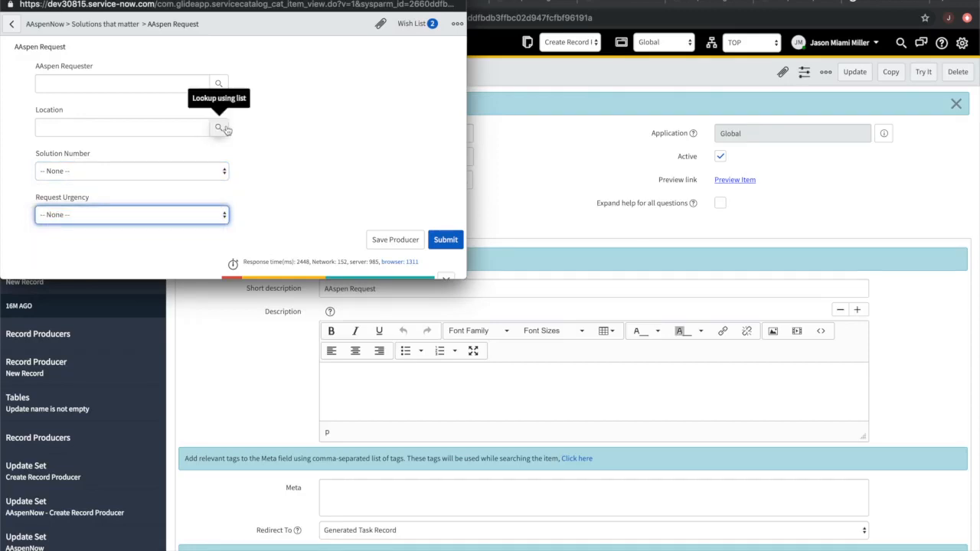
pyautogui.click(223, 129)
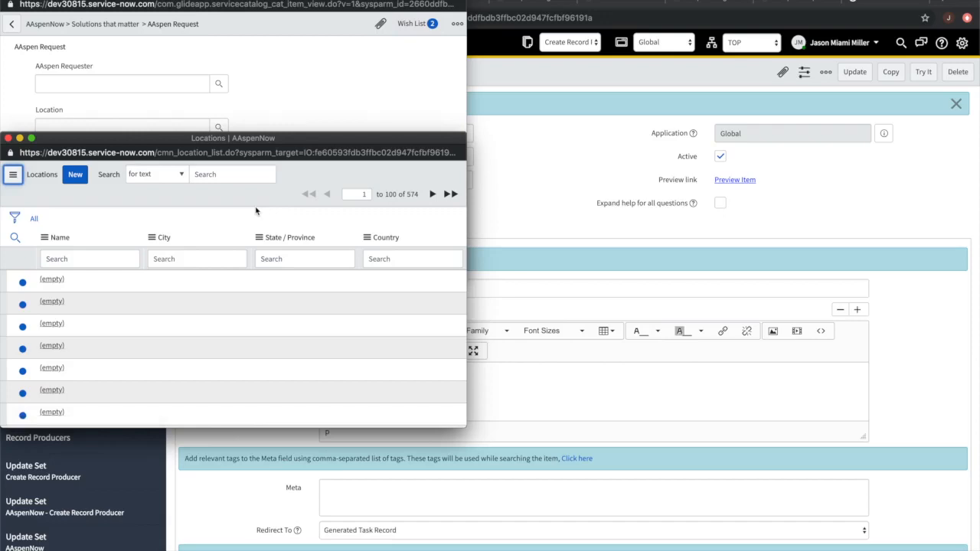
pyautogui.scroll(-3, 228, 379)
pyautogui.scroll(3, 227, 380)
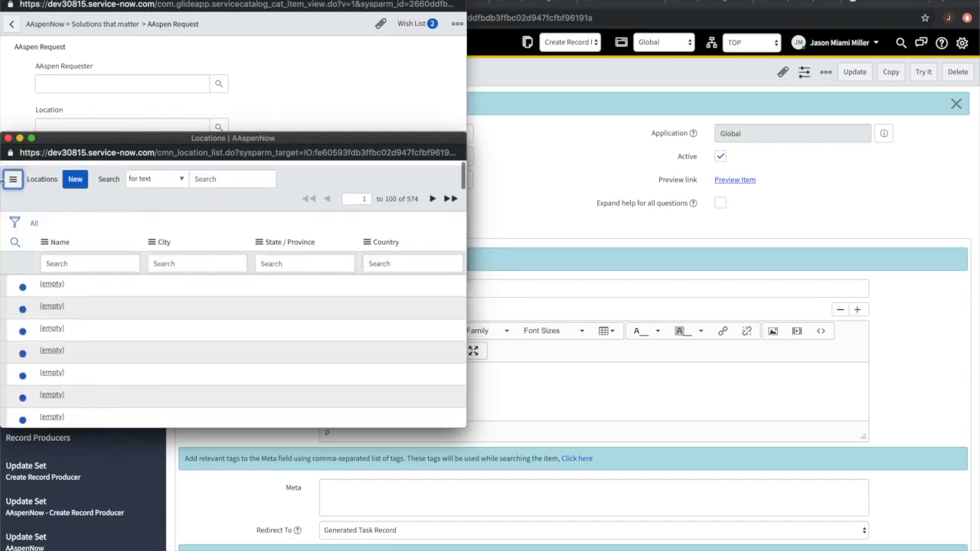
pyautogui.click(8, 138)
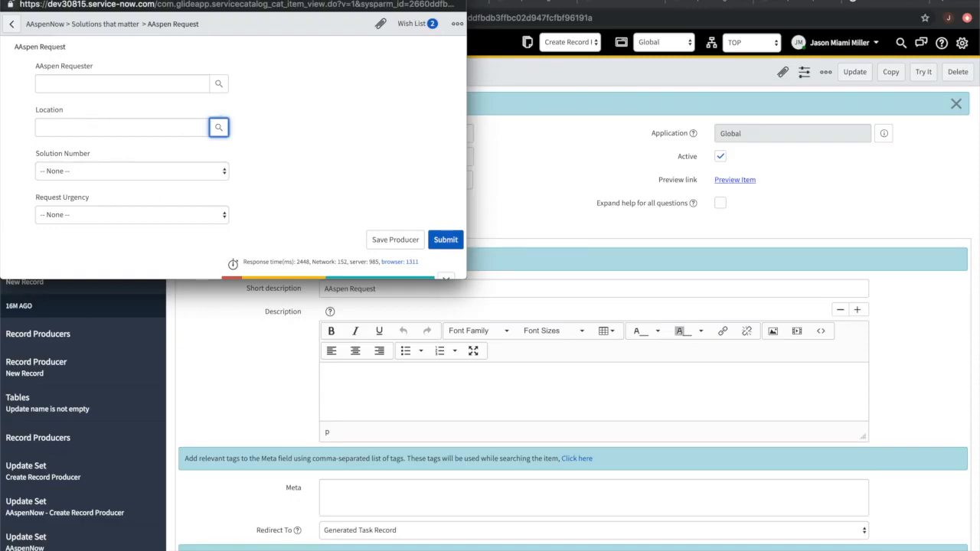
# - Open the record producer's list of catalog UI policies filtered to AAspen Request in a separate window
pyautogui.click(573, 30)
pyautogui.scroll(-10, 515, 326)
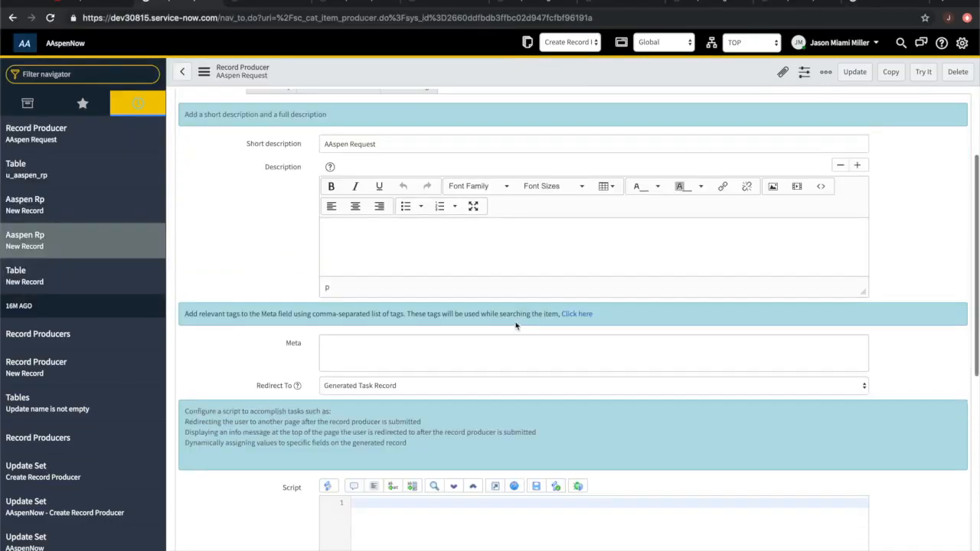
pyautogui.scroll(-2, 516, 326)
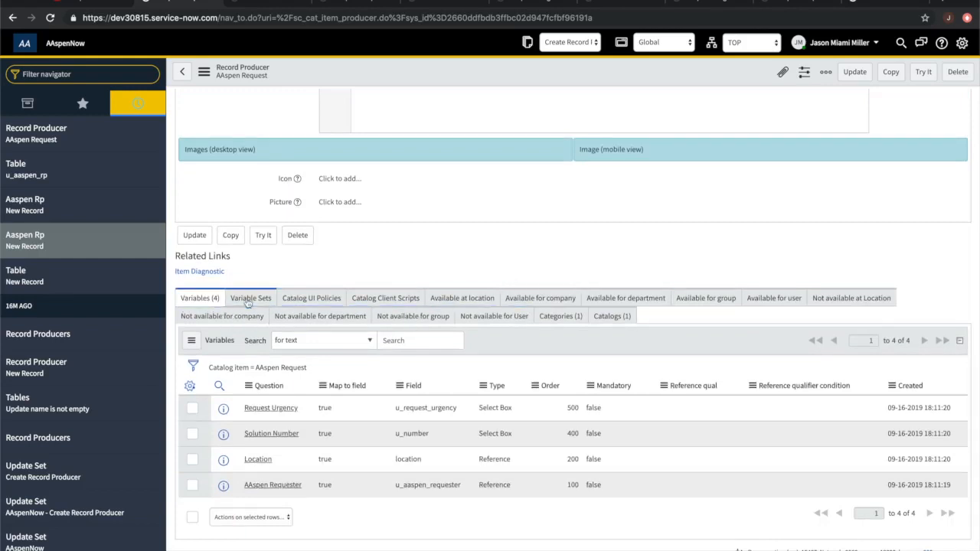
pyautogui.click(291, 302)
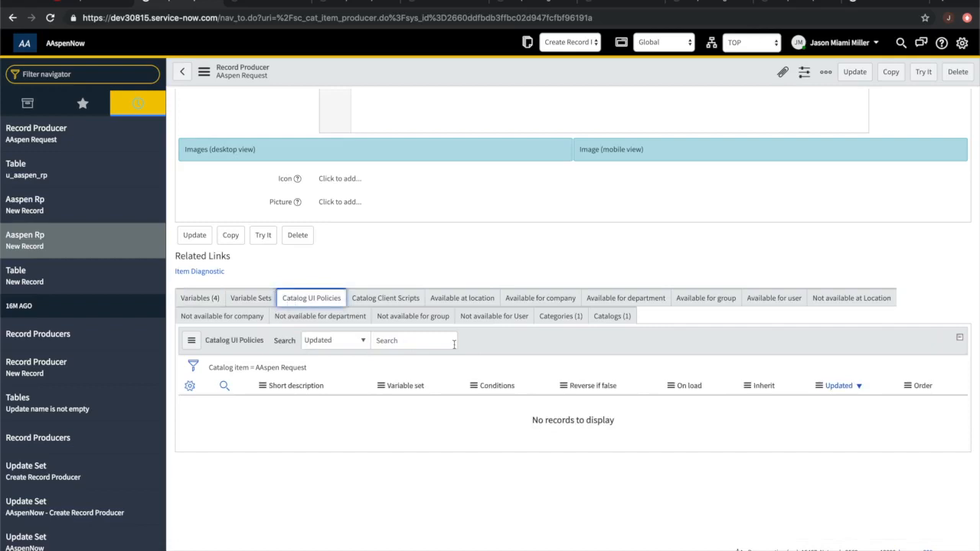
pyautogui.scroll(1, 340, 389)
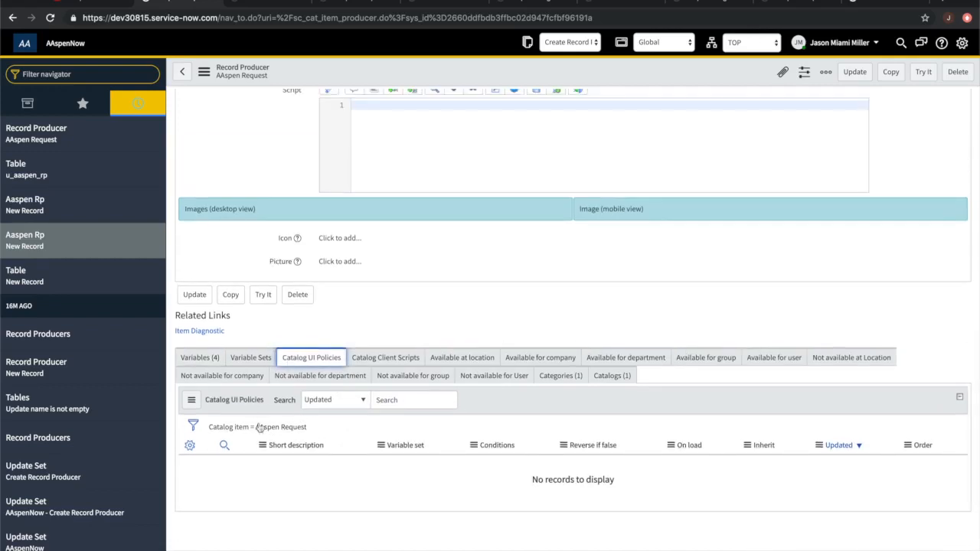
pyautogui.rightClick(266, 429)
pyautogui.click(298, 435)
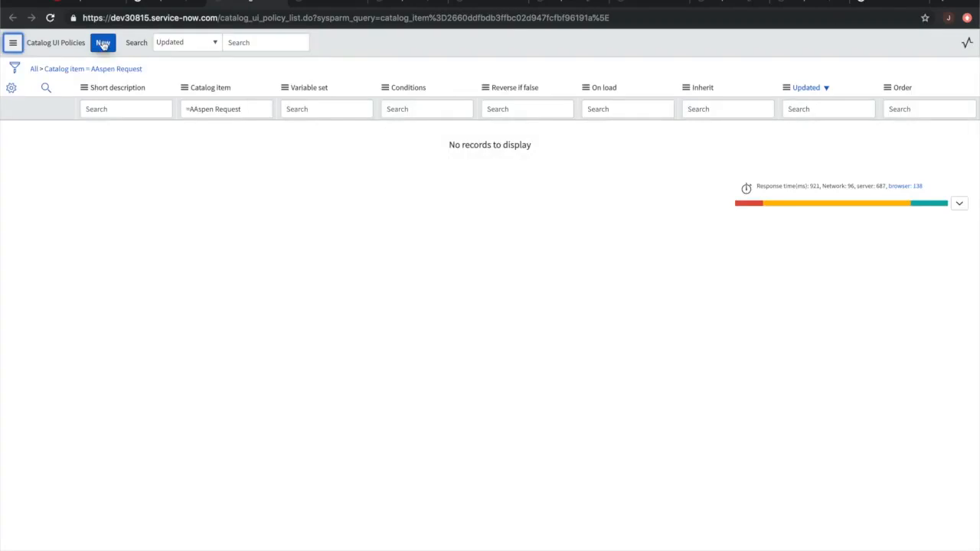
pyautogui.click(162, 5)
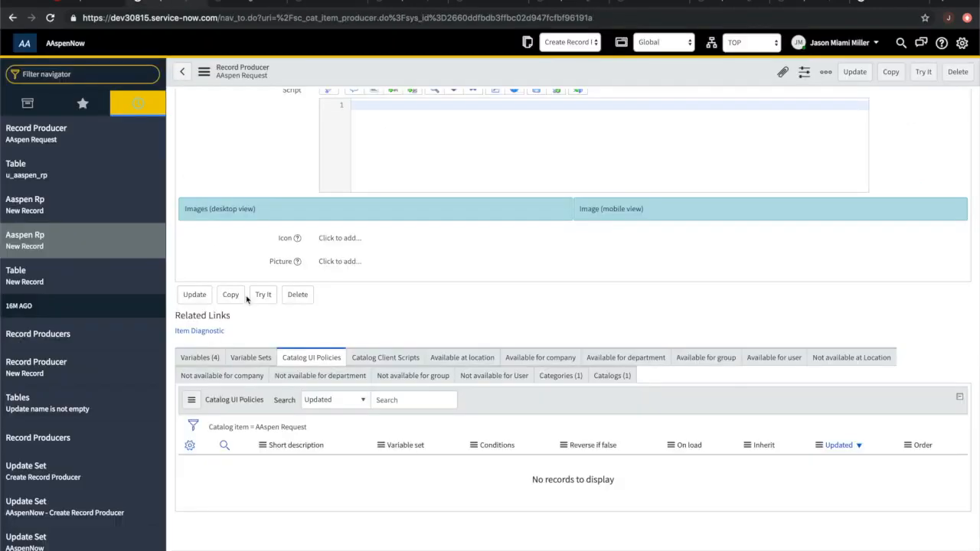
pyautogui.rightClick(289, 434)
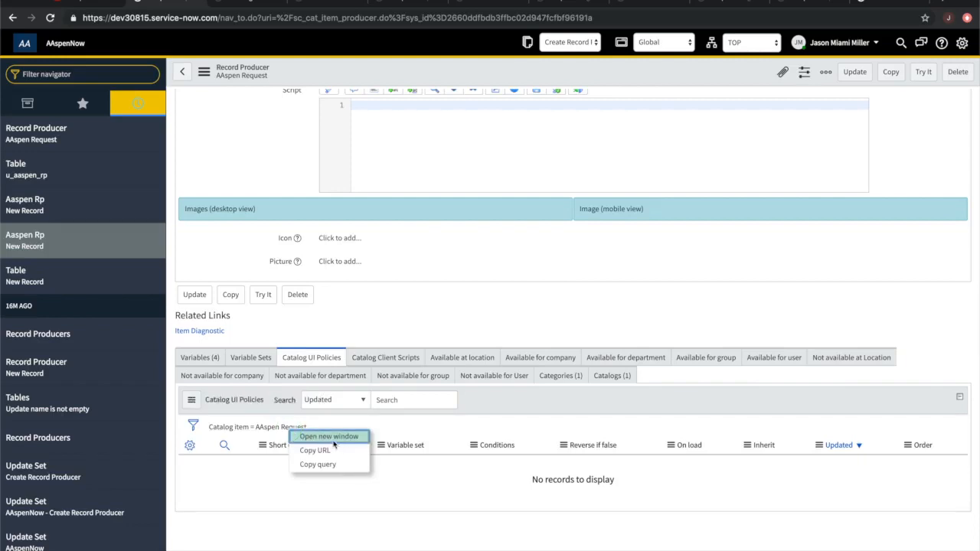
pyautogui.click(421, 315)
pyautogui.click(238, 7)
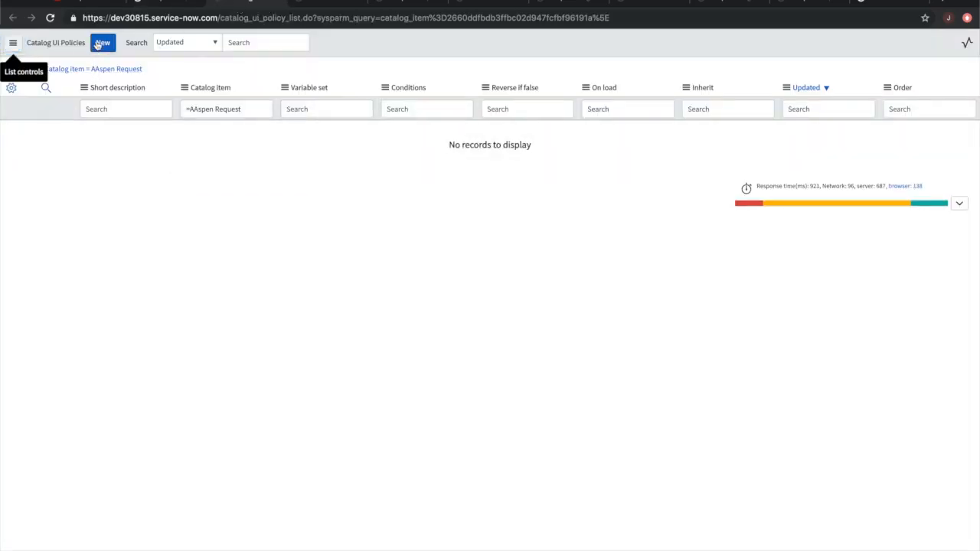
# - Create and save a catalog UI policy for AAspen Request with the short description "Mandatory Variables"
pyautogui.click(99, 44)
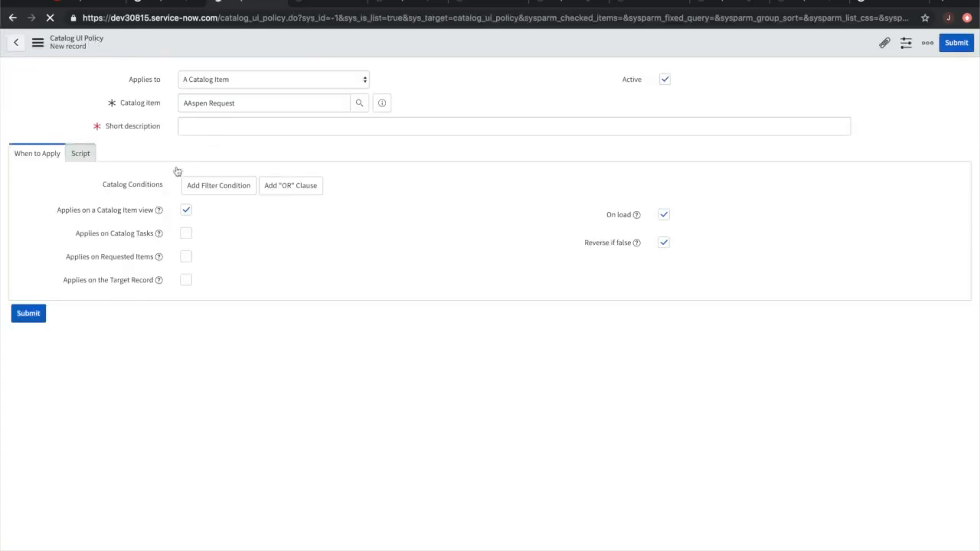
pyautogui.click(209, 154)
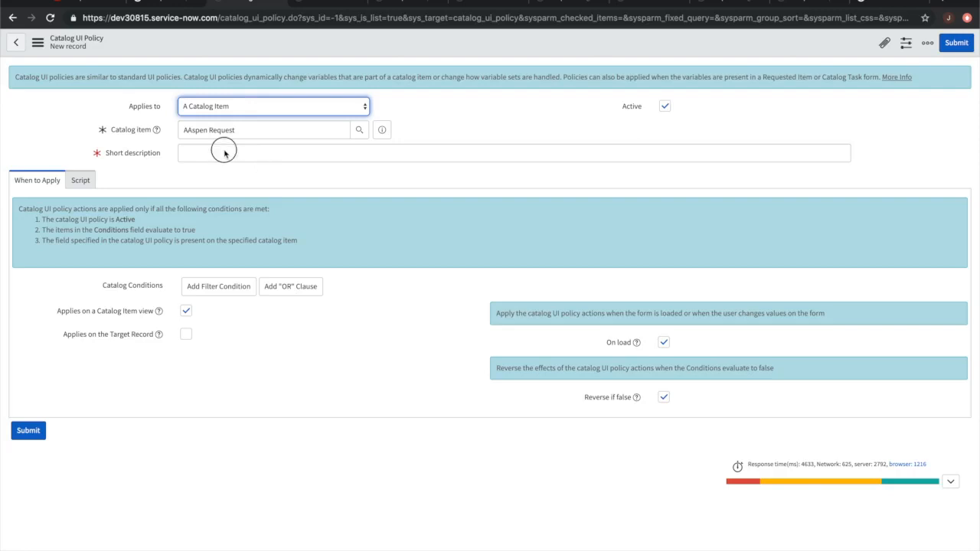
pyautogui.write('Mandatory Variables')
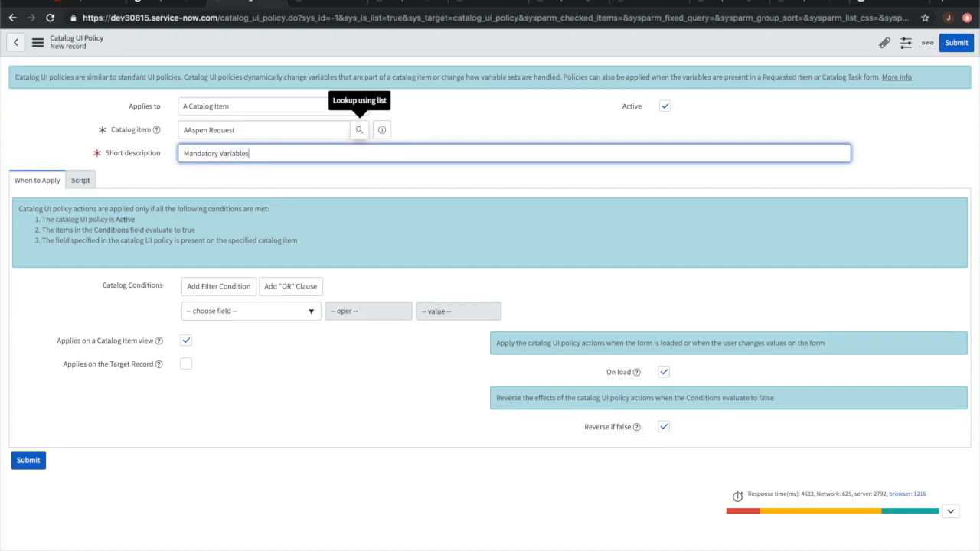
pyautogui.click(103, 321)
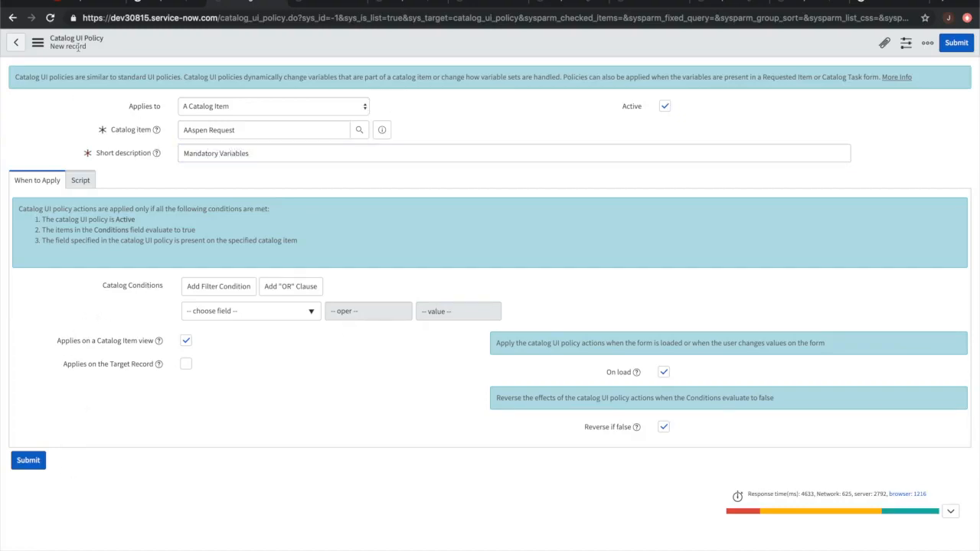
pyautogui.click(37, 43)
pyautogui.click(61, 52)
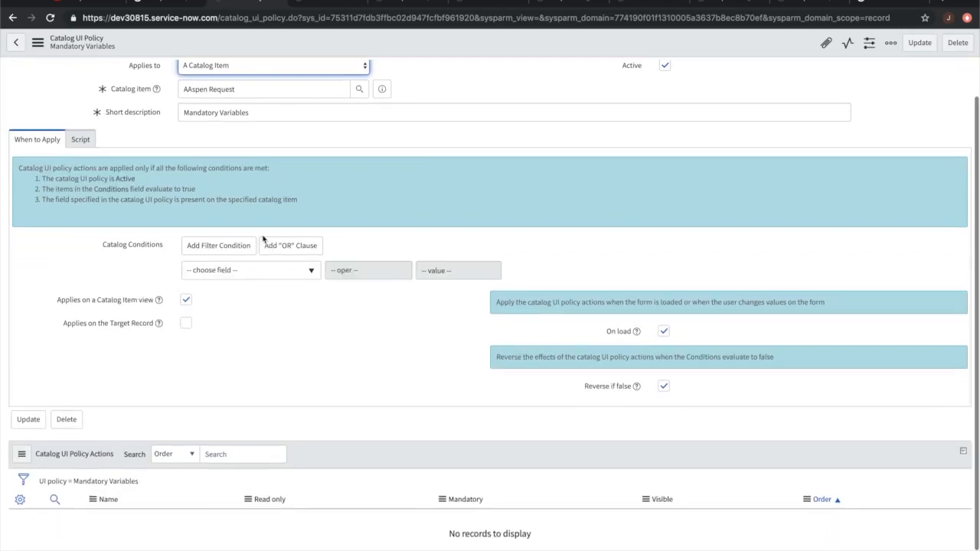
# - Open the Mandatory Variables policy's actions list separately and start a new catalog UI policy action
pyautogui.scroll(-2, 227, 368)
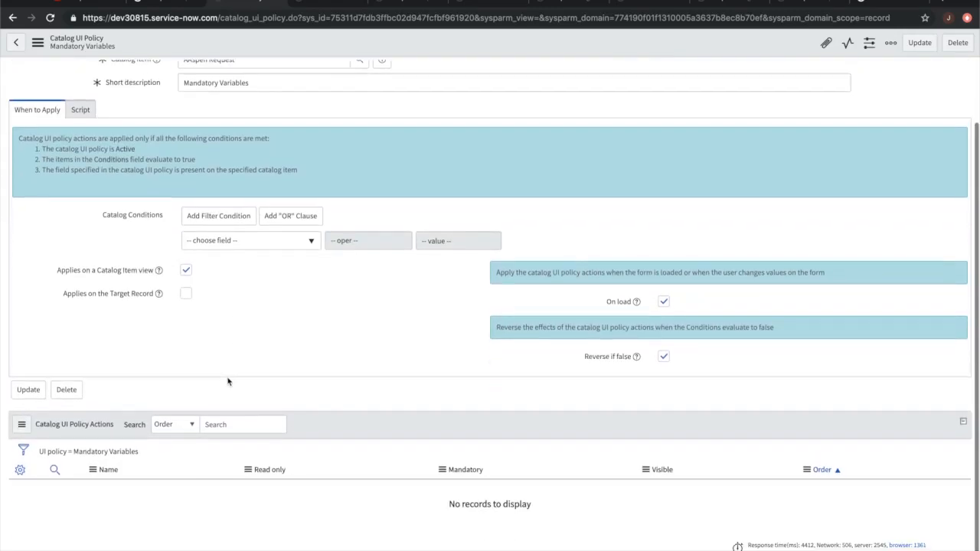
pyautogui.rightClick(99, 456)
pyautogui.click(139, 461)
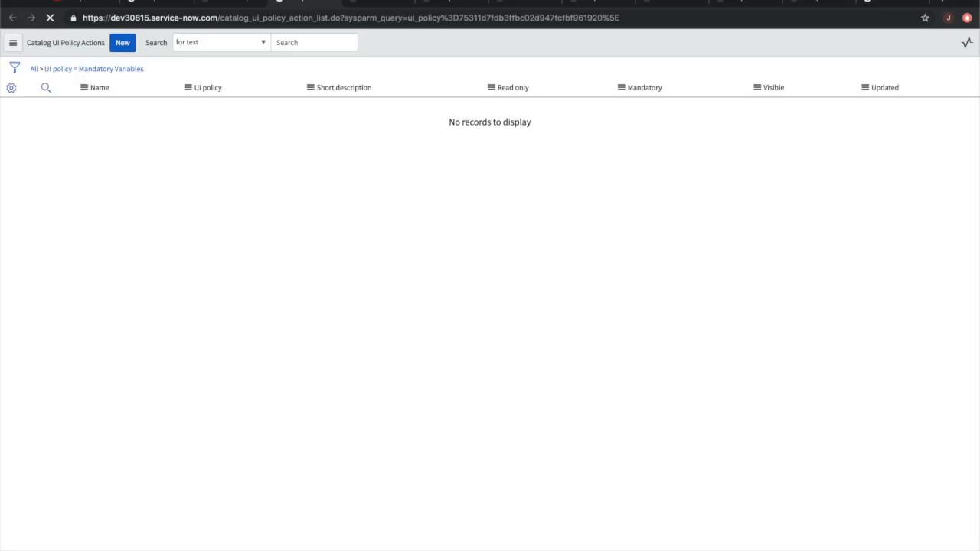
pyautogui.click(122, 42)
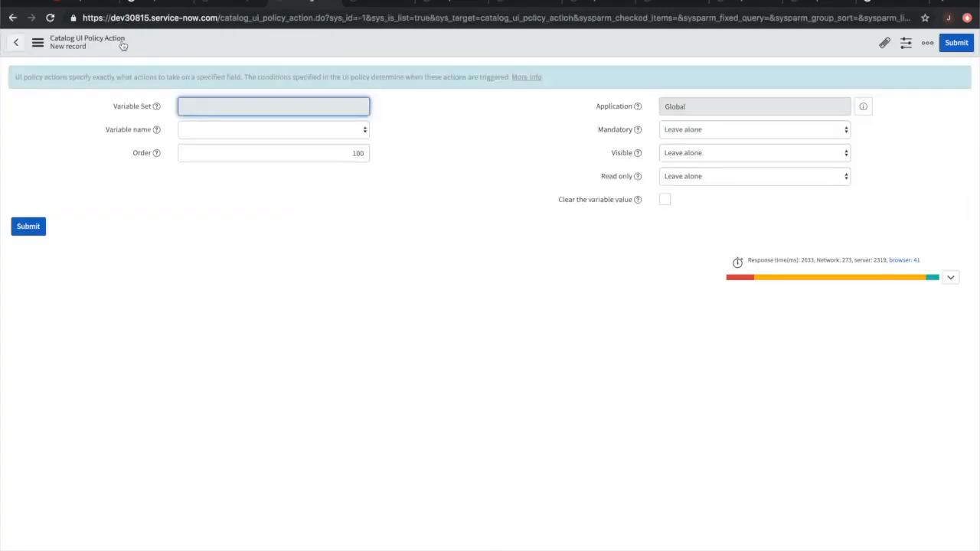
# - Check the new action's variable name choices and review the Mandatory Variables policy's conditions and settings
pyautogui.click(242, 133)
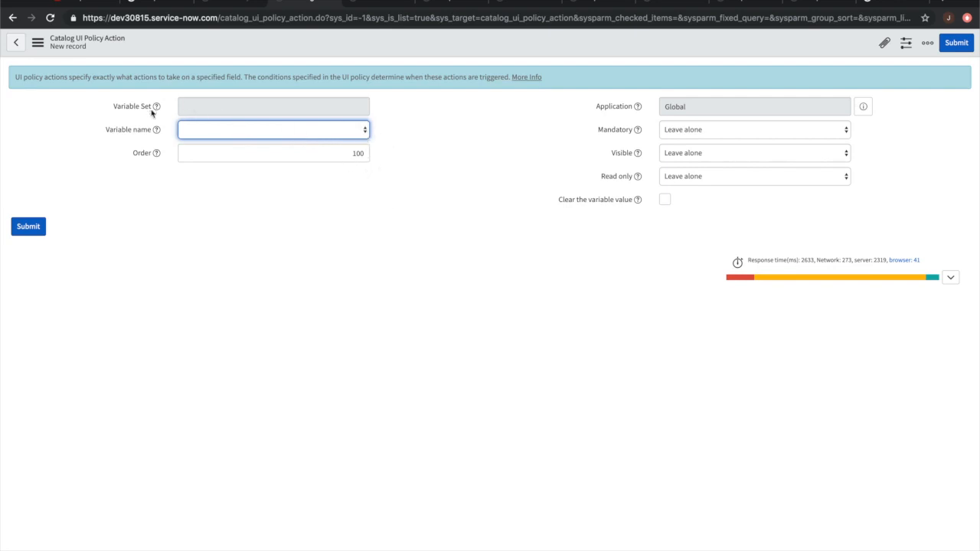
pyautogui.click(344, 109)
pyautogui.click(365, 132)
pyautogui.click(324, 6)
pyautogui.scroll(2, 245, 330)
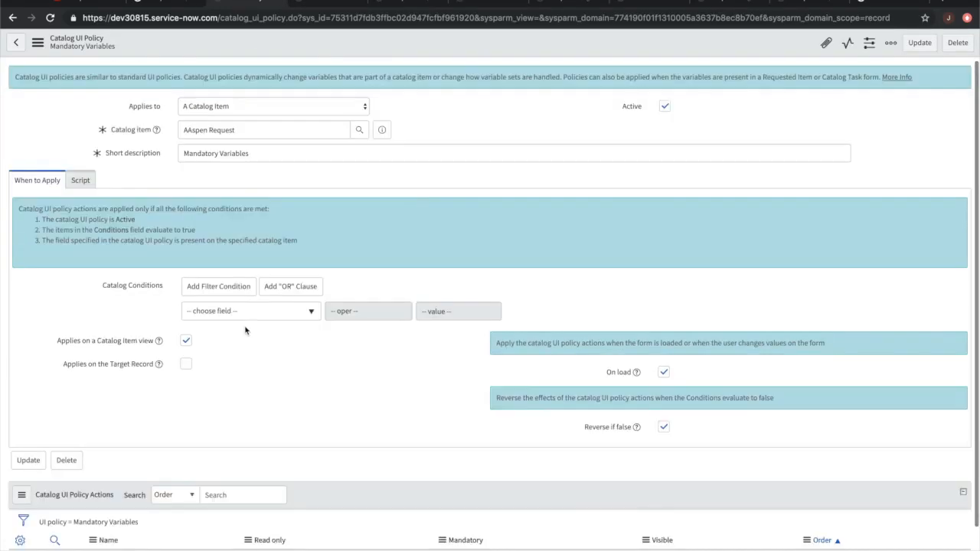
pyautogui.scroll(-1, 137, 407)
pyautogui.scroll(1, 137, 407)
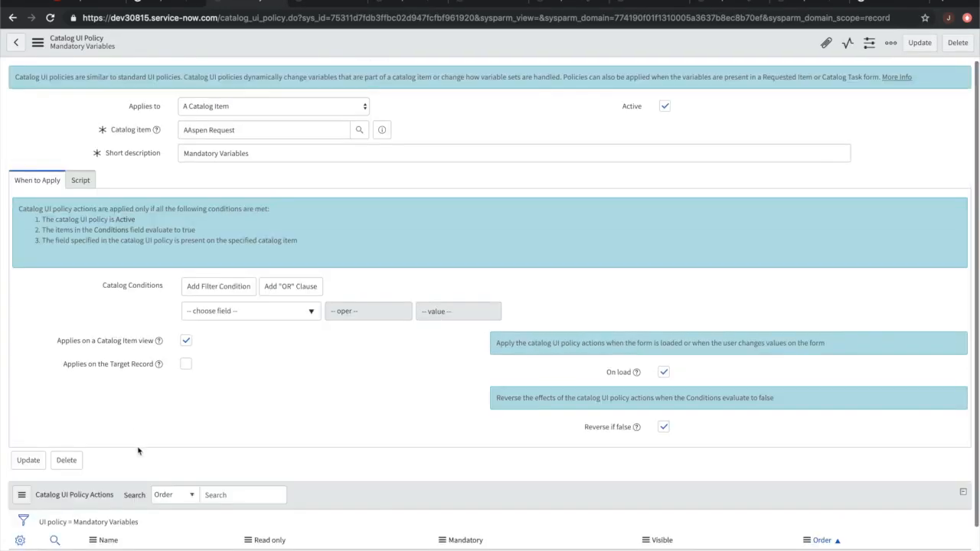
pyautogui.scroll(-1, 137, 451)
pyautogui.scroll(1, 232, 244)
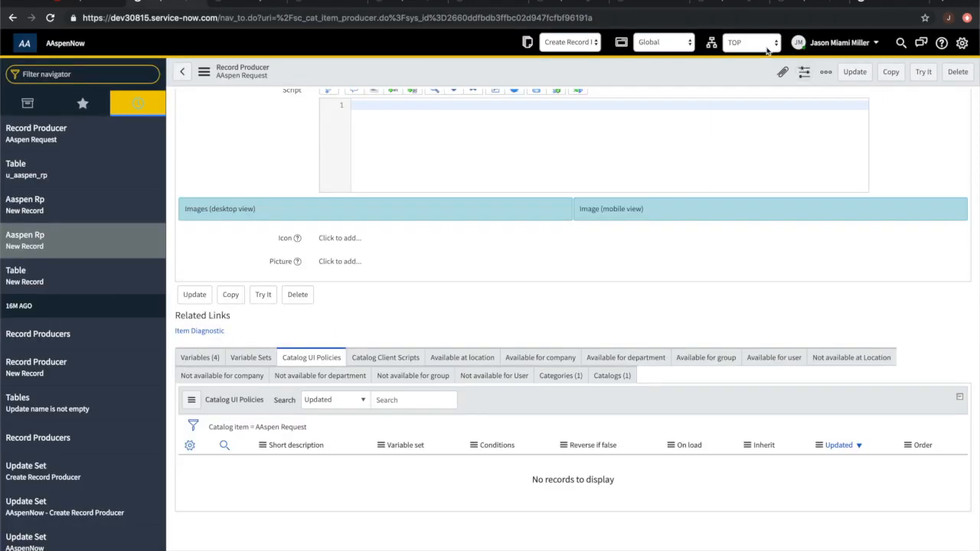
# - Switch the domain to global, reload the AAspen Request record producer and return to its catalog UI policies
pyautogui.click(768, 47)
pyautogui.click(768, 42)
pyautogui.click(757, 50)
pyautogui.click(761, 31)
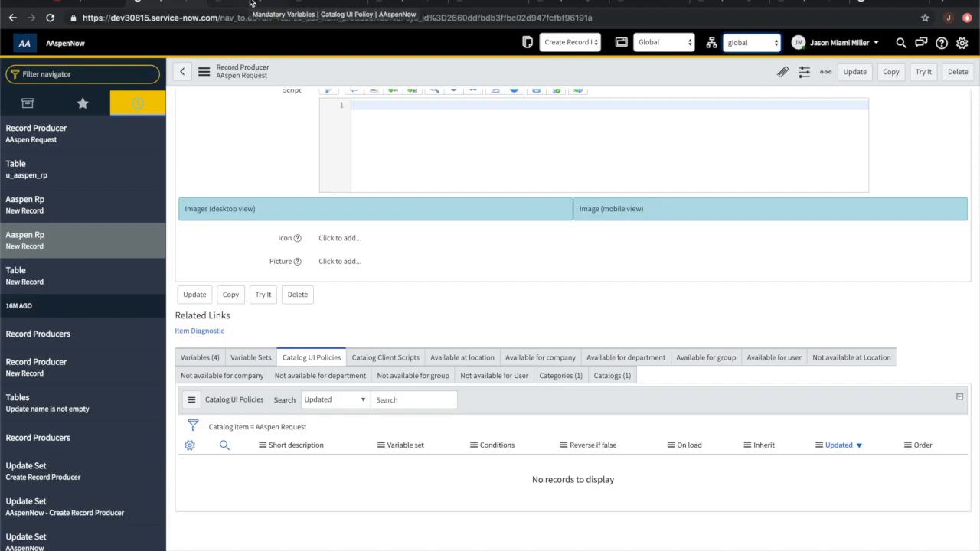
pyautogui.rightClick(313, 74)
pyautogui.click(247, 159)
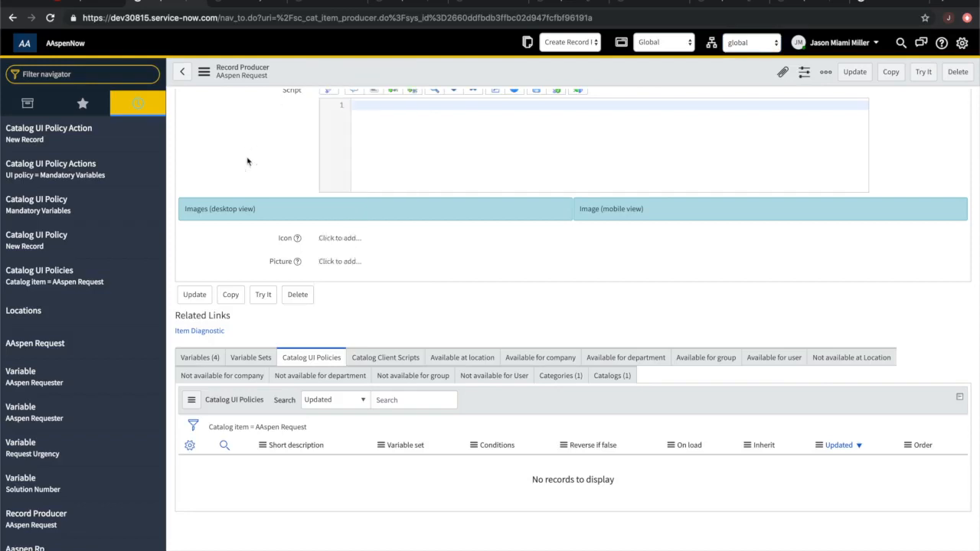
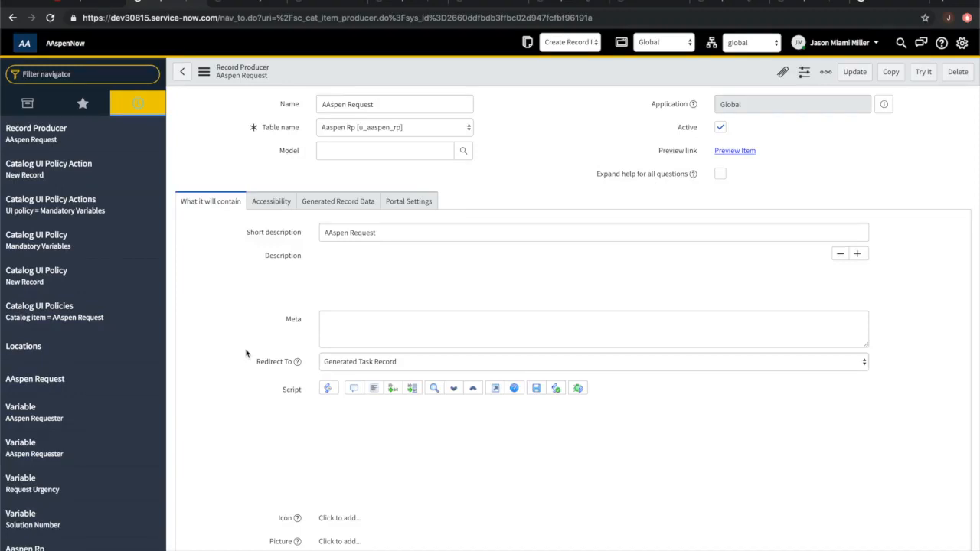
pyautogui.scroll(-10, 246, 353)
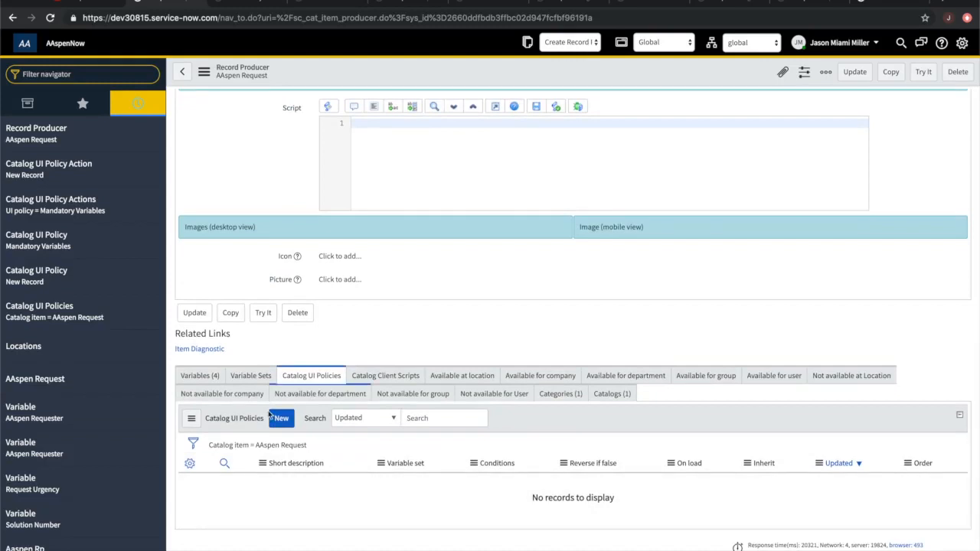
# - Reload the Mandatory Variables policy, open its actions list separately and start a new catalog UI policy action
pyautogui.click(236, 4)
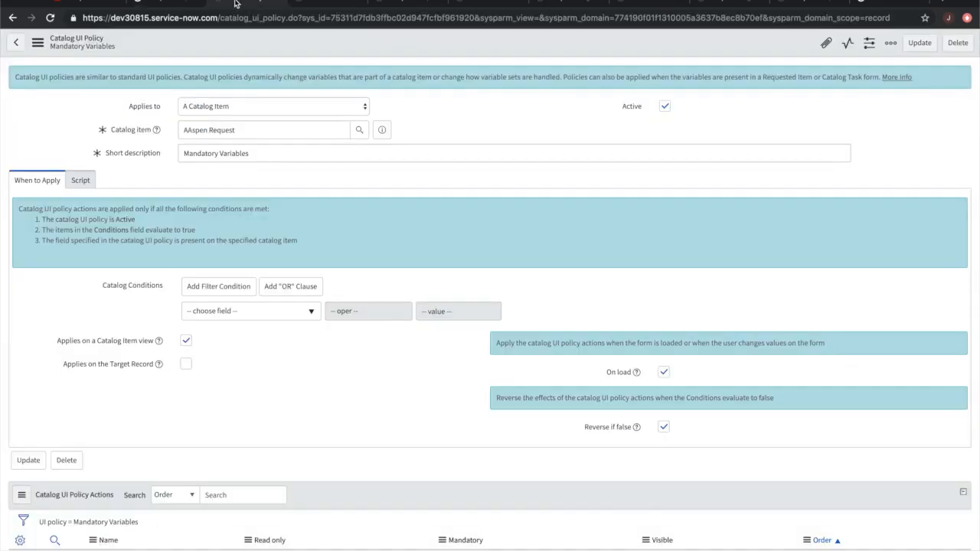
pyautogui.rightClick(295, 51)
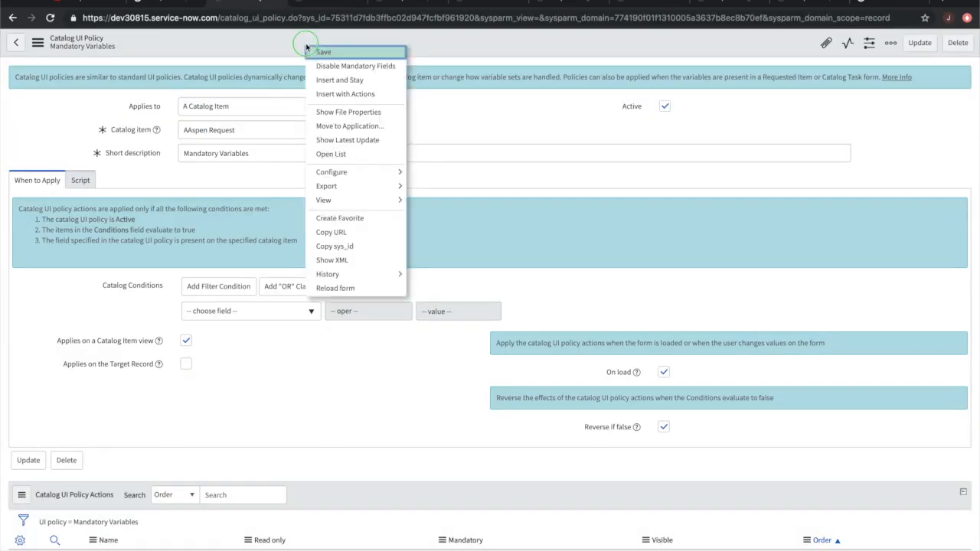
pyautogui.click(355, 292)
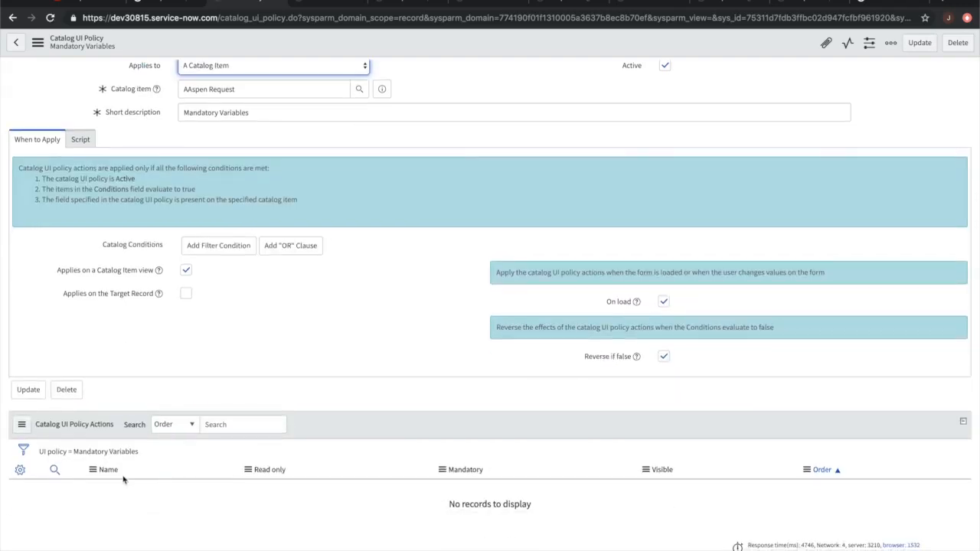
pyautogui.rightClick(109, 487)
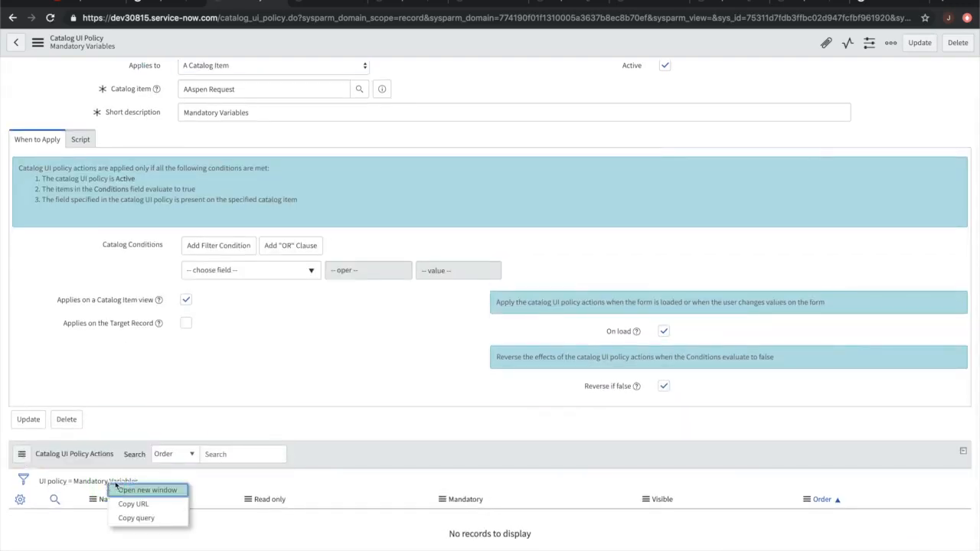
pyautogui.click(132, 492)
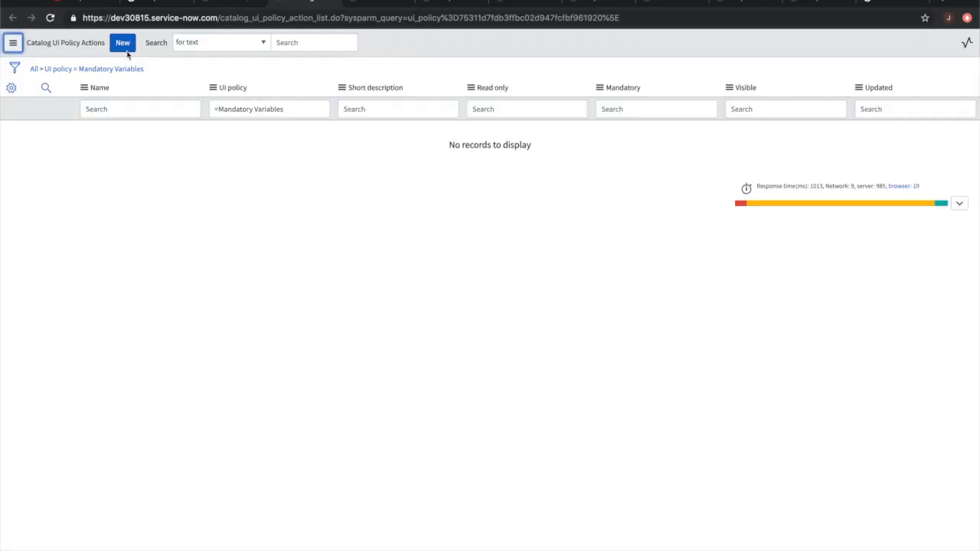
pyautogui.click(121, 43)
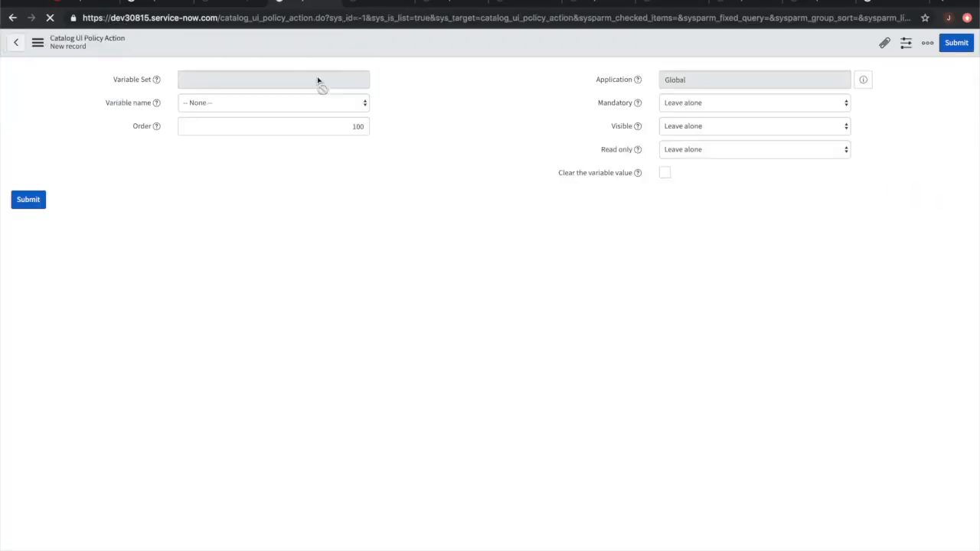
# - Check the new action's variable name choices and close the action and Mandatory Variables policy pages
pyautogui.click(360, 108)
pyautogui.click(361, 134)
pyautogui.click(387, 158)
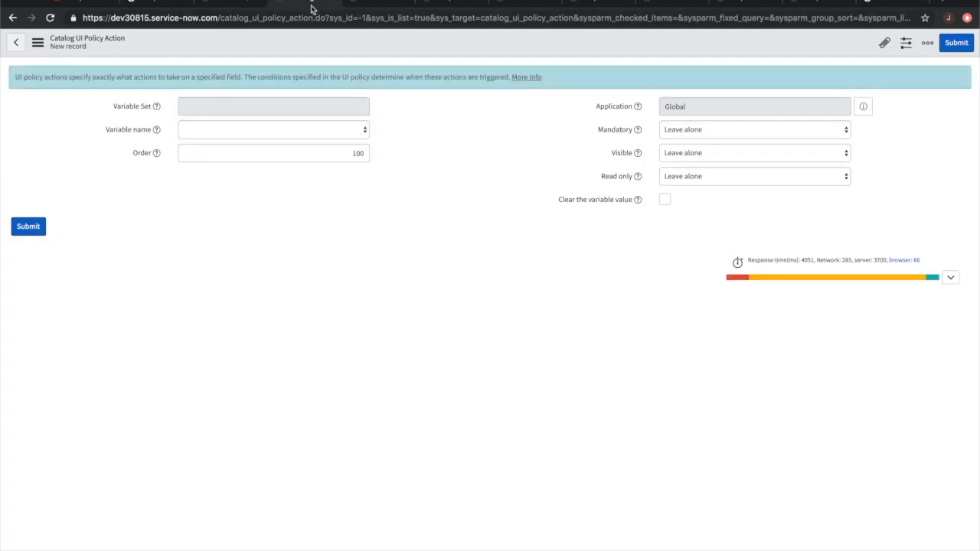
pyautogui.click(333, 4)
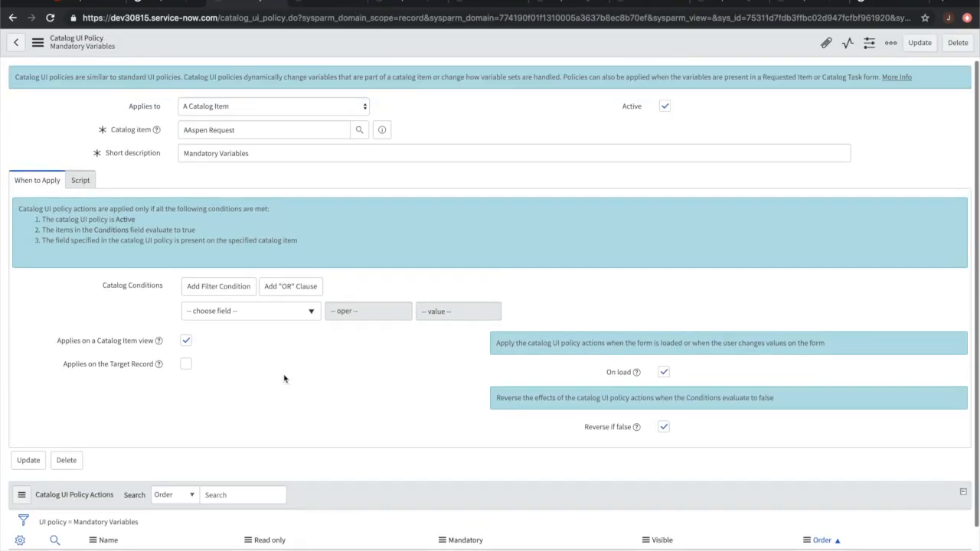
pyautogui.click(278, 3)
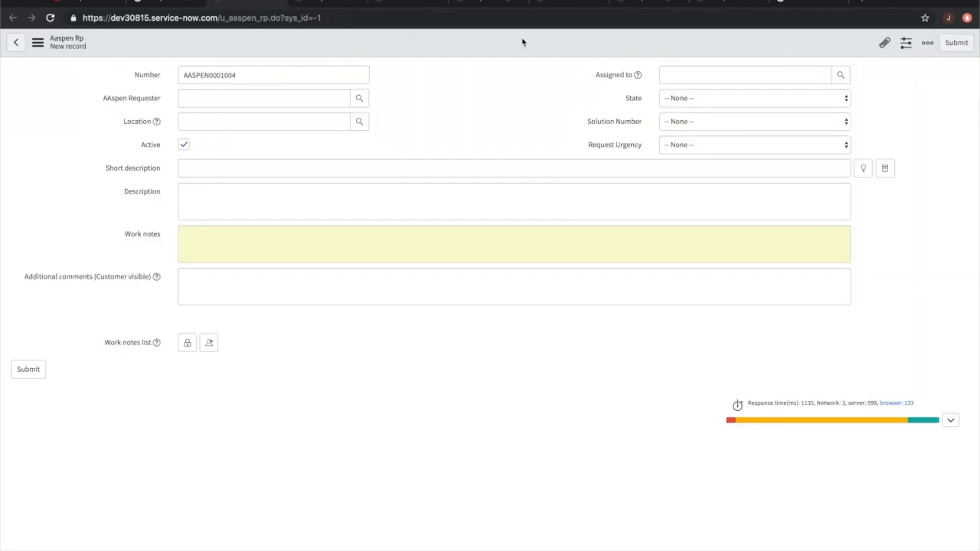
# - Try out the AAspen Request record producer to view its catalog form, and leave the preview
pyautogui.click(181, 2)
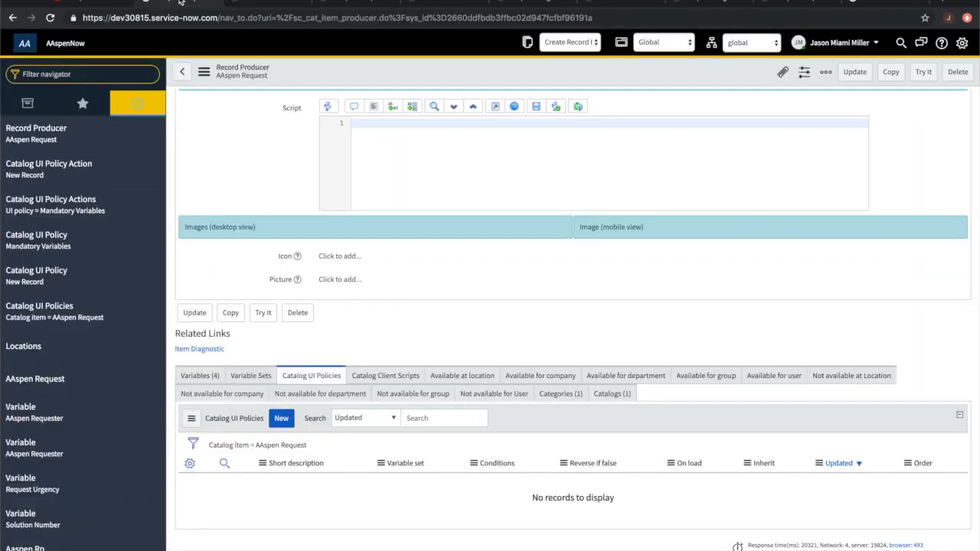
pyautogui.scroll(10, 242, 259)
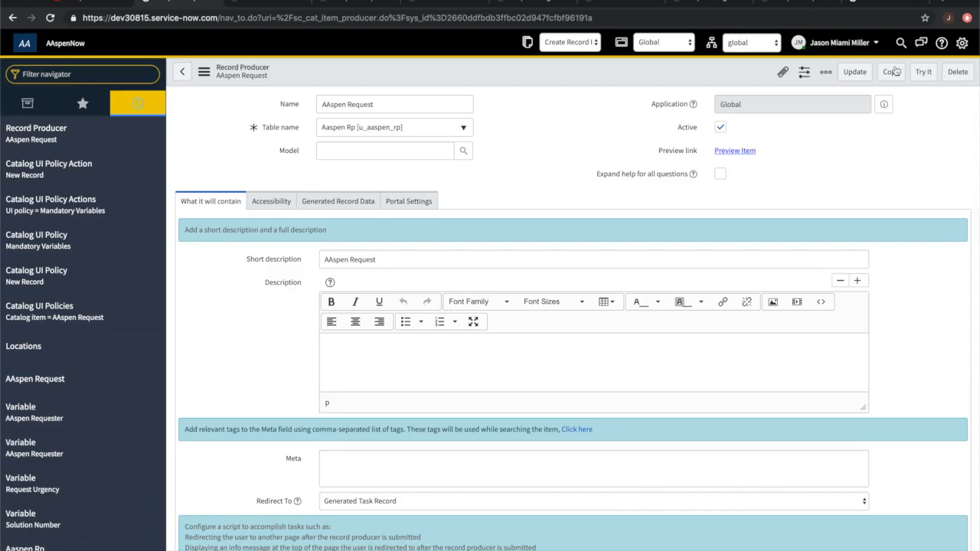
pyautogui.click(928, 75)
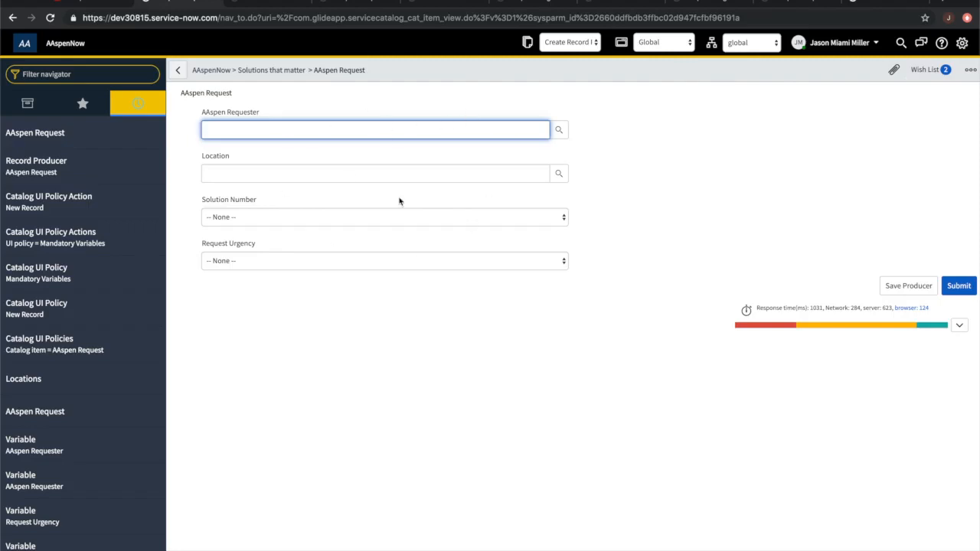
pyautogui.click(176, 72)
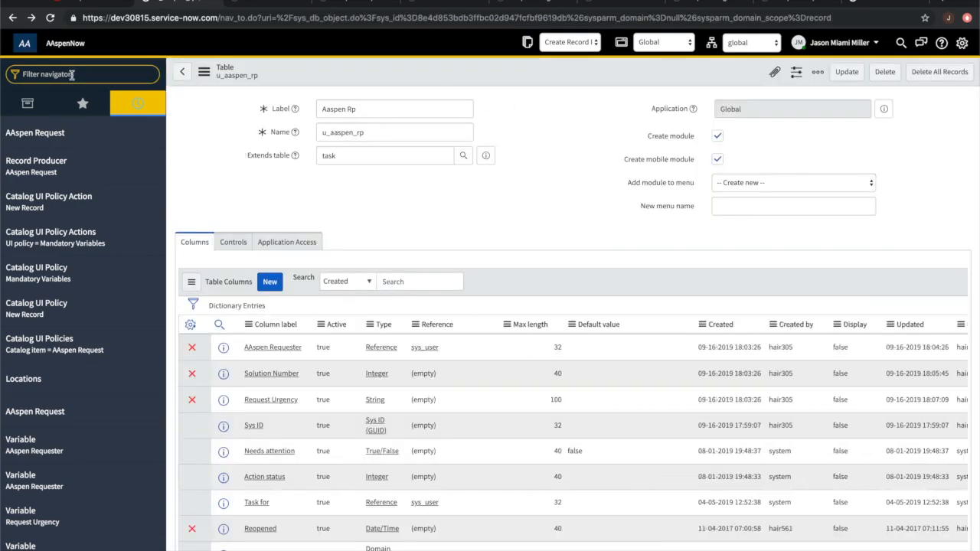
# - Find Service Portal Home, open it separately and change its address to the aaspennow portal
pyautogui.click(72, 74)
pyautogui.write('service portal')
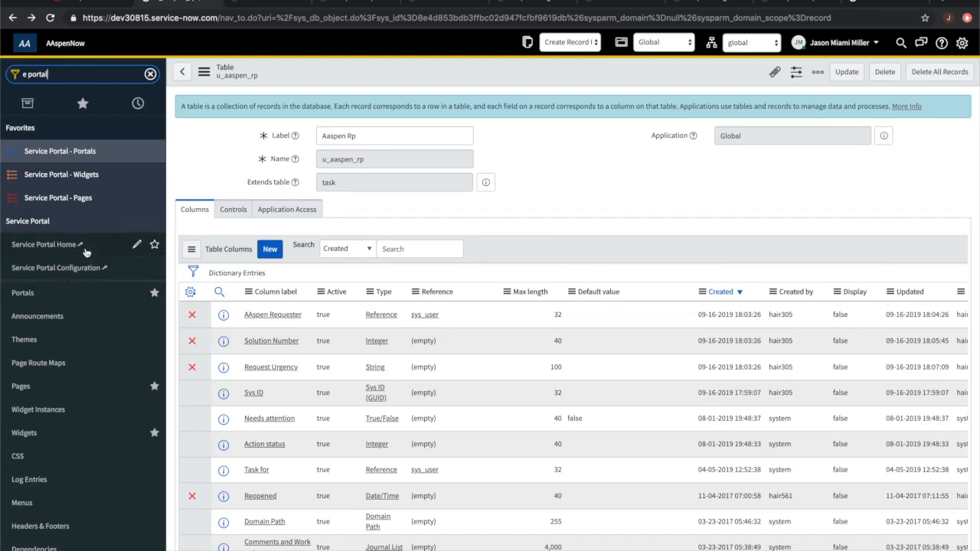
pyautogui.click(87, 252)
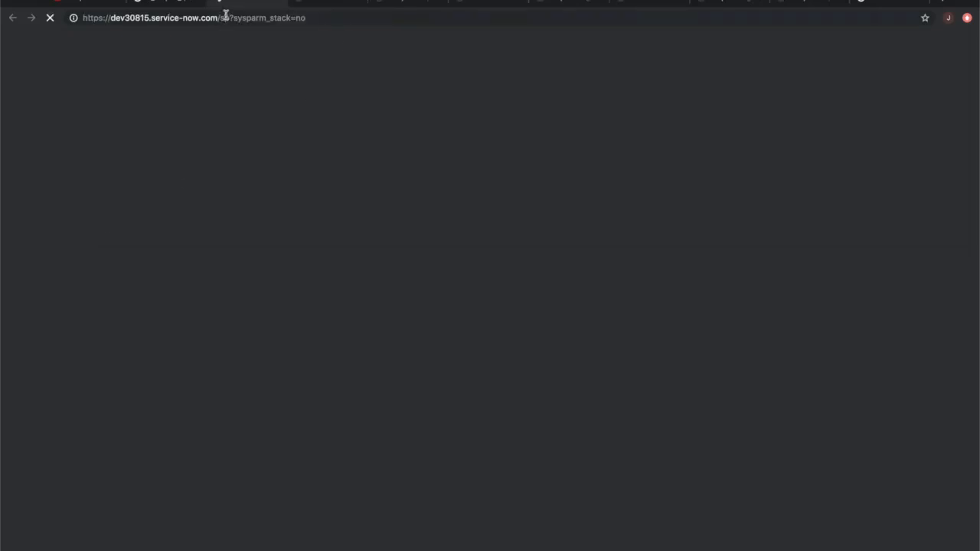
pyautogui.click(226, 15)
pyautogui.click(241, 19)
pyautogui.moveTo(224, 18); pyautogui.dragTo(351, 19)
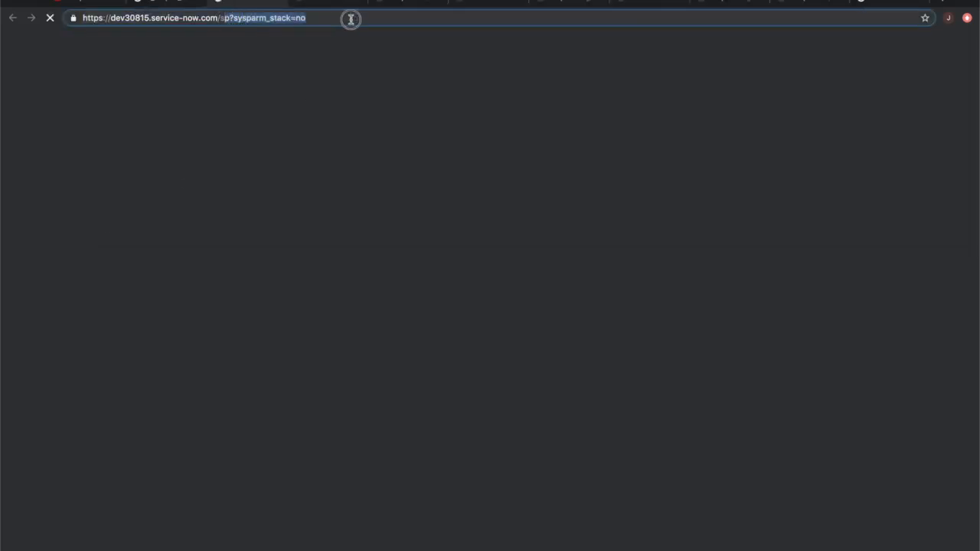
pyautogui.press('BackSpace')
pyautogui.write('aa')
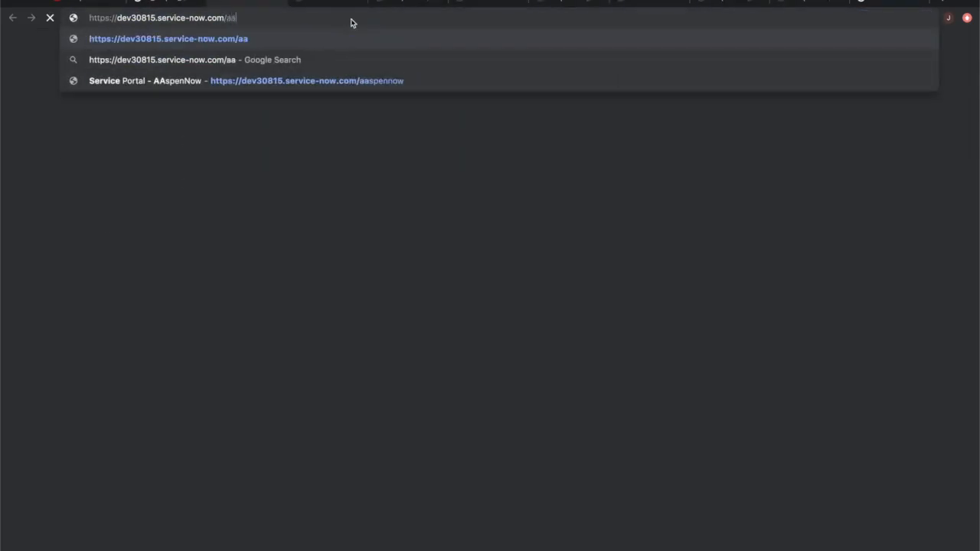
pyautogui.press('Down')
pyautogui.press('Down')
pyautogui.press('Return')
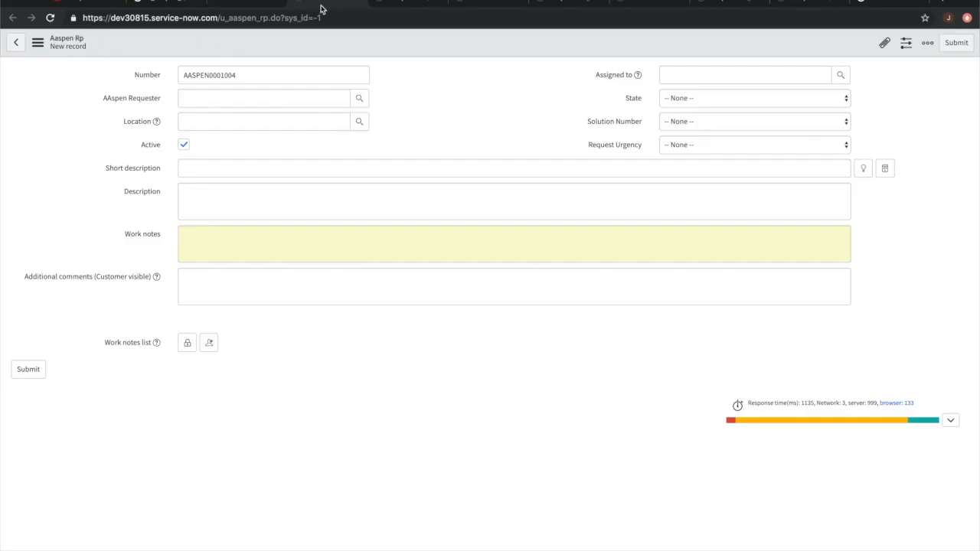
# - Reopen the AAspen Request record producer from the recently visited records in a separate browser tab
pyautogui.click(184, 4)
pyautogui.click(412, 4)
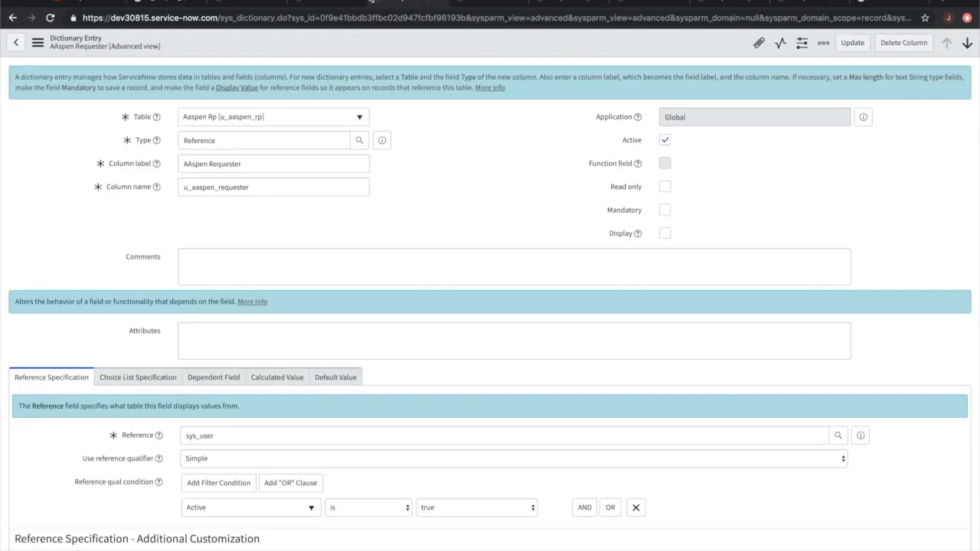
pyautogui.click(164, 9)
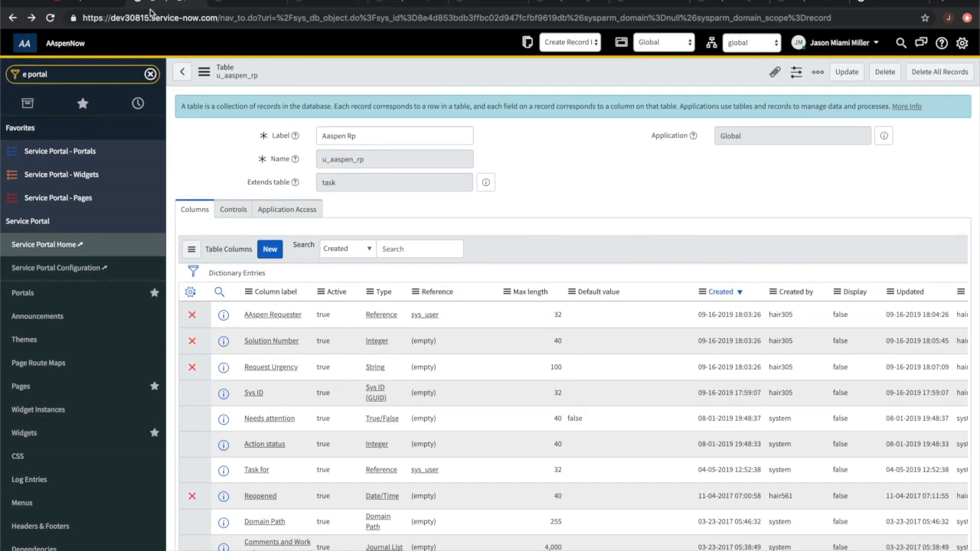
pyautogui.click(138, 103)
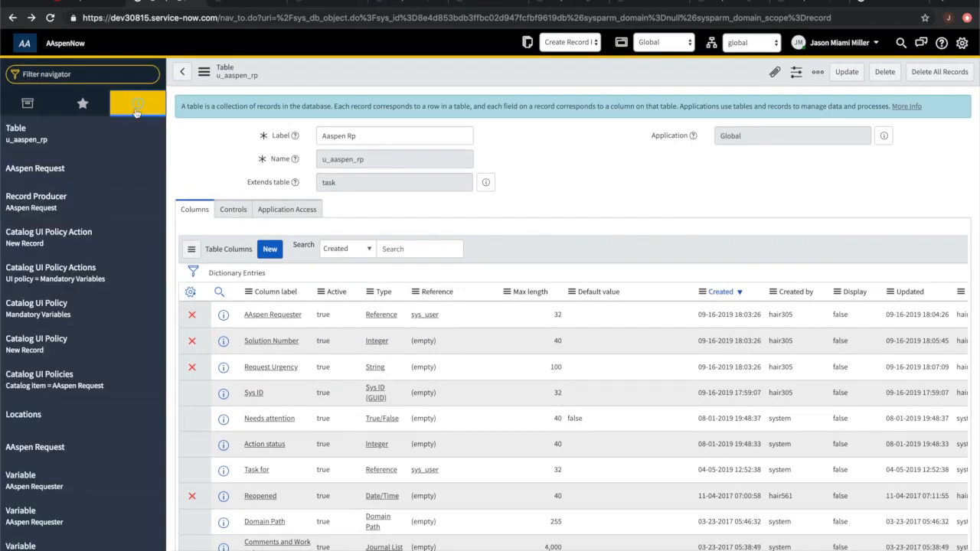
pyautogui.click(63, 212)
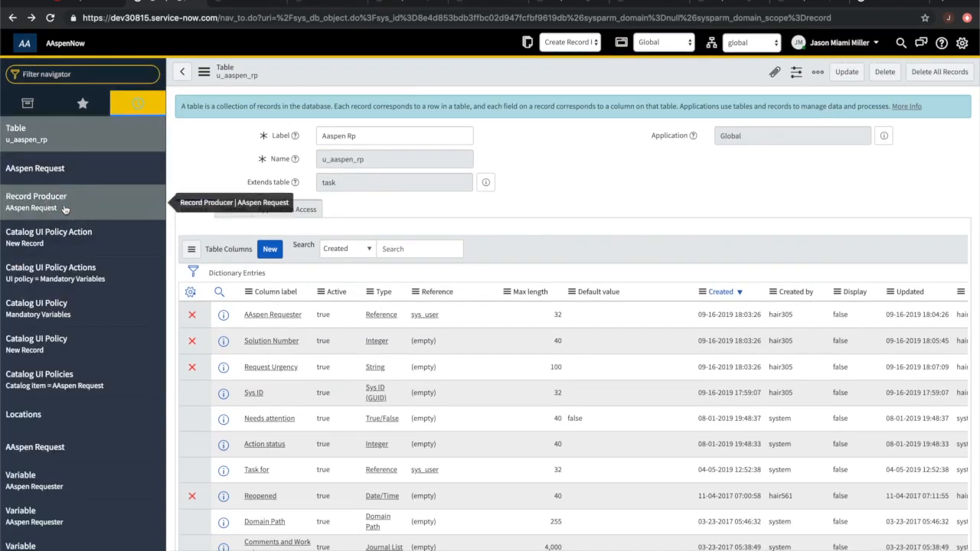
pyautogui.click(218, 3)
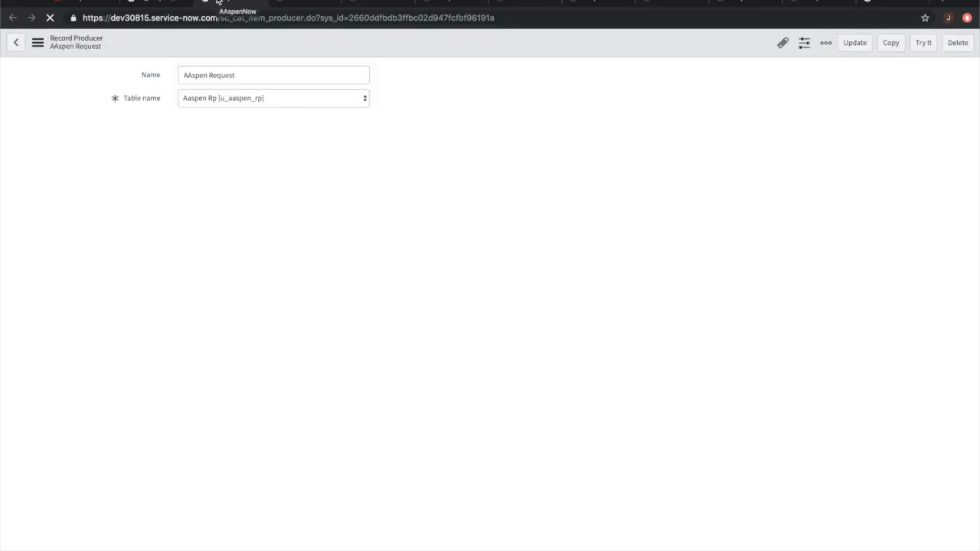
# - Copy the sys_id of the AAspen Request record producer
pyautogui.rightClick(259, 36)
pyautogui.click(215, 42)
pyautogui.rightClick(212, 38)
pyautogui.click(155, 37)
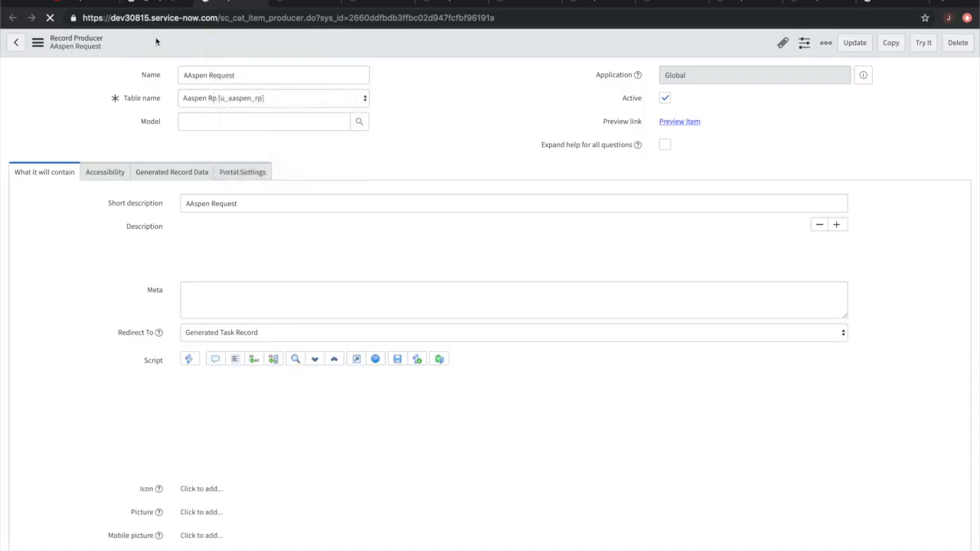
pyautogui.click(157, 2)
pyautogui.click(234, 5)
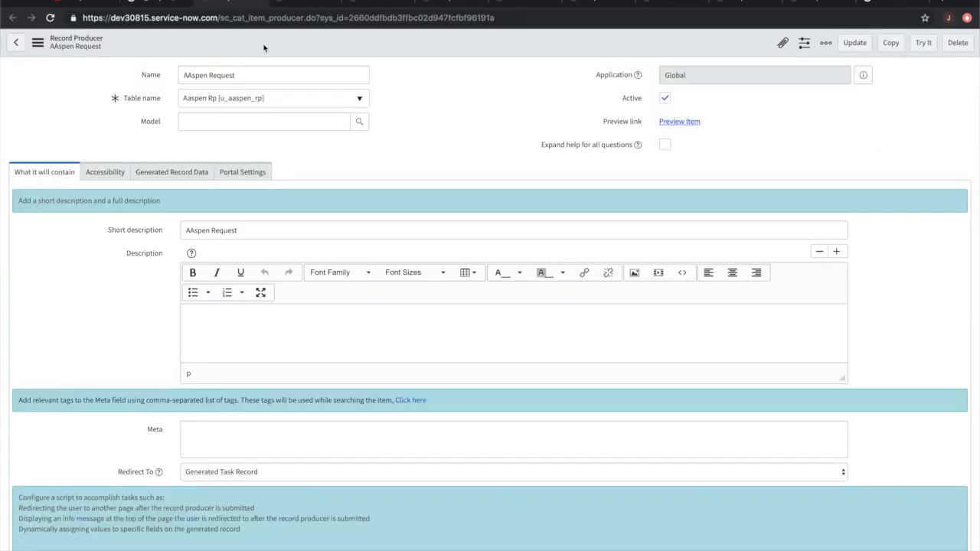
pyautogui.rightClick(313, 51)
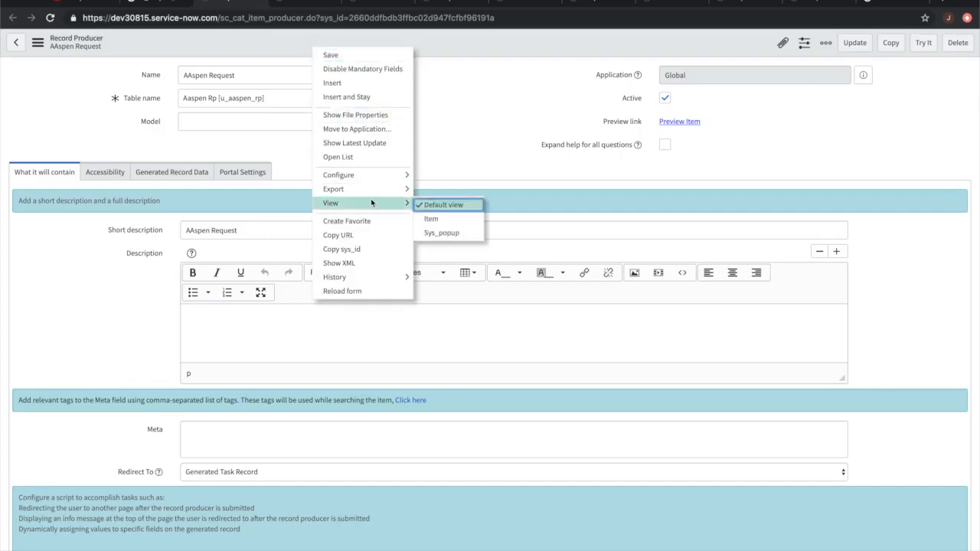
pyautogui.click(358, 250)
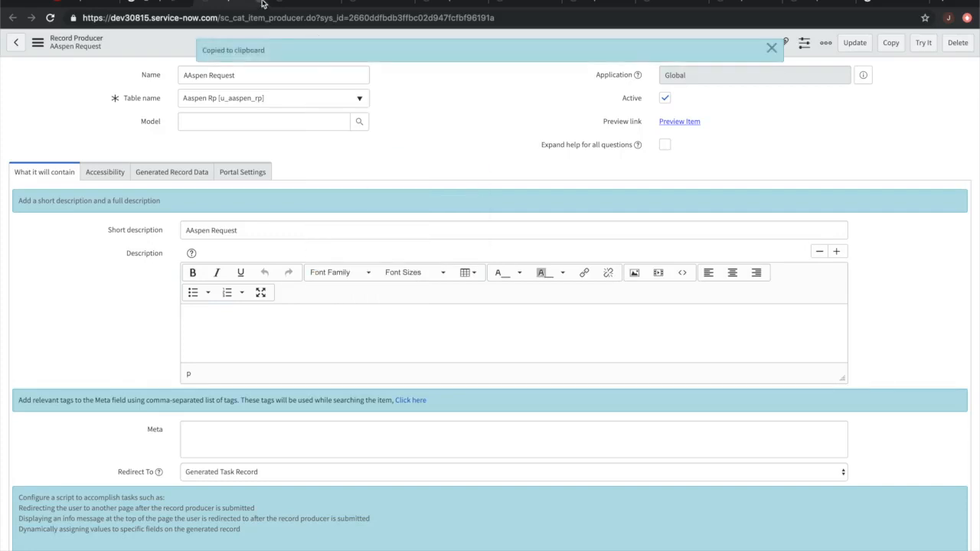
# - Follow the AAspen Solution Request link on the aaspennow portal to check its catalog item, and return to the home page
pyautogui.click(298, 5)
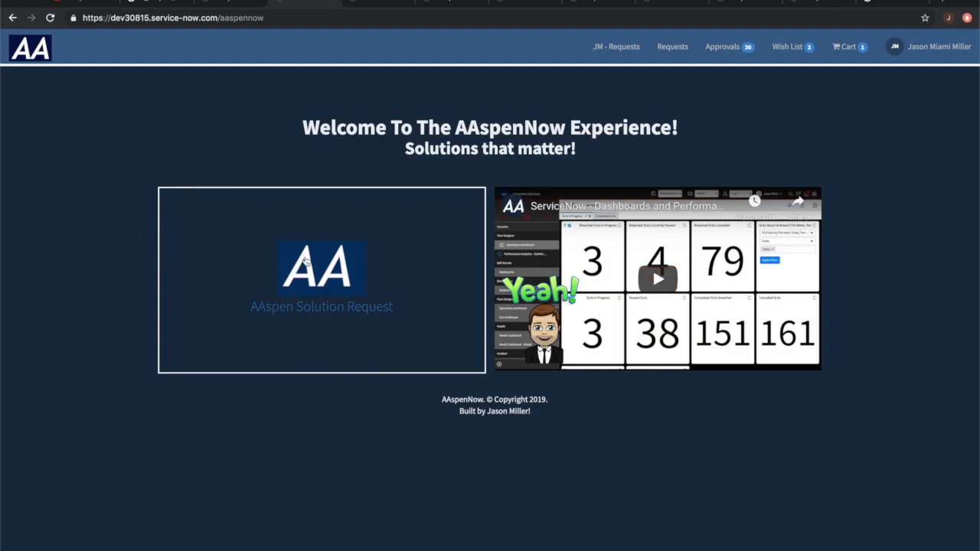
pyautogui.click(317, 287)
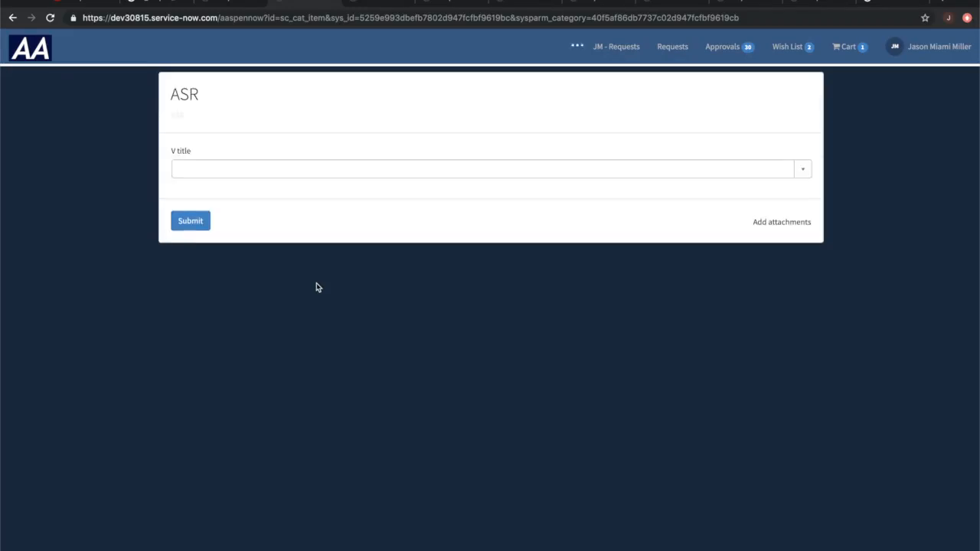
pyautogui.click(12, 19)
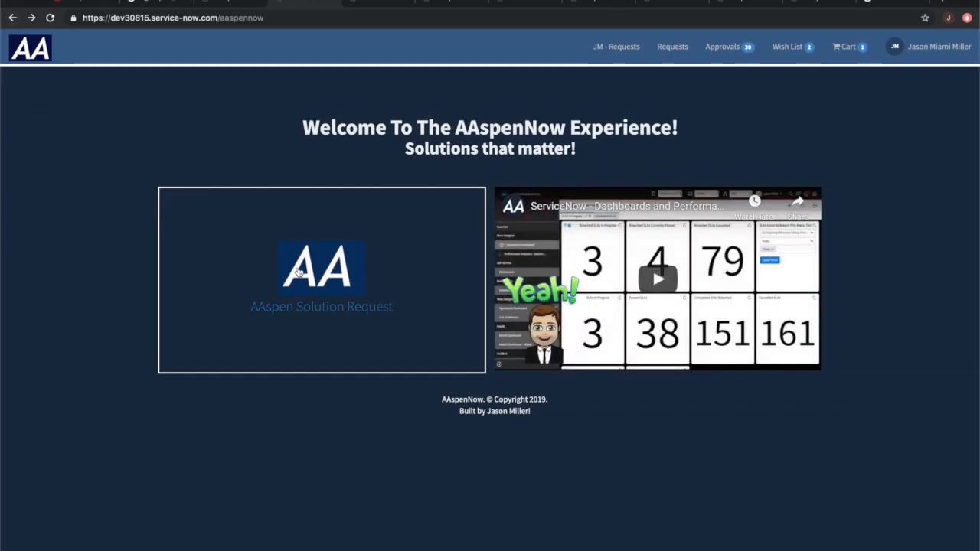
# - Open the aaspennow home page containing the AAspen Solution Request tile in the Service Portal Designer
pyautogui.keyDown('ctrl'); pyautogui.rightClick(354, 264); pyautogui.keyUp('ctrl')
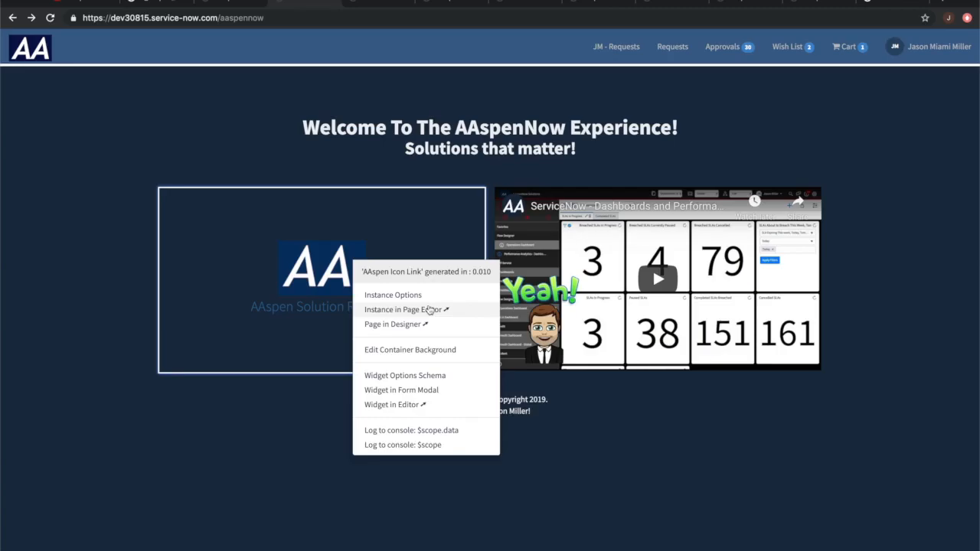
pyautogui.click(426, 325)
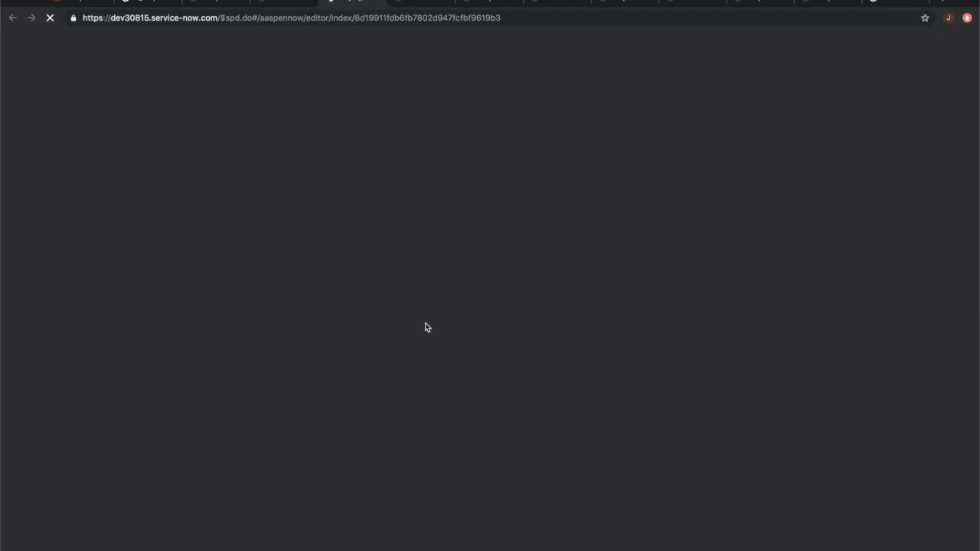
pyautogui.click(417, 5)
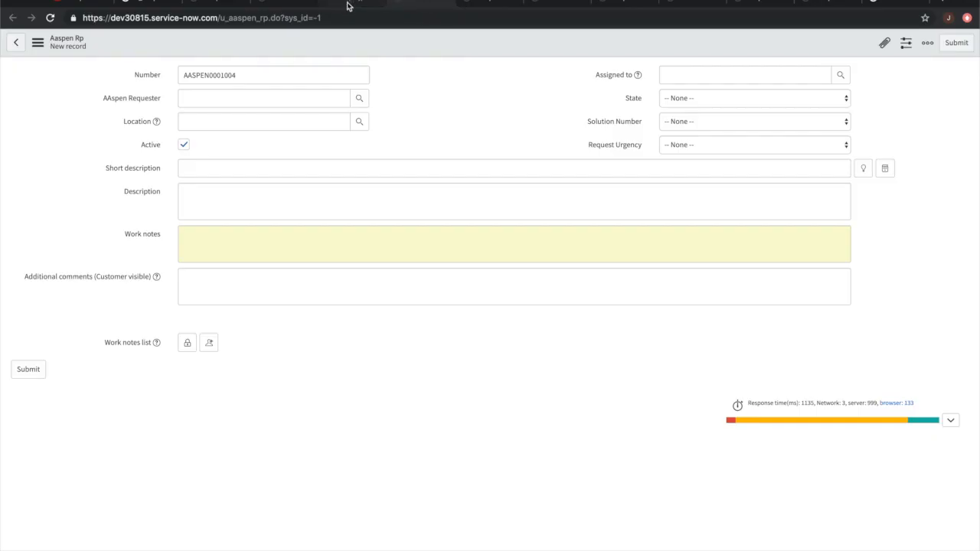
pyautogui.click(443, 3)
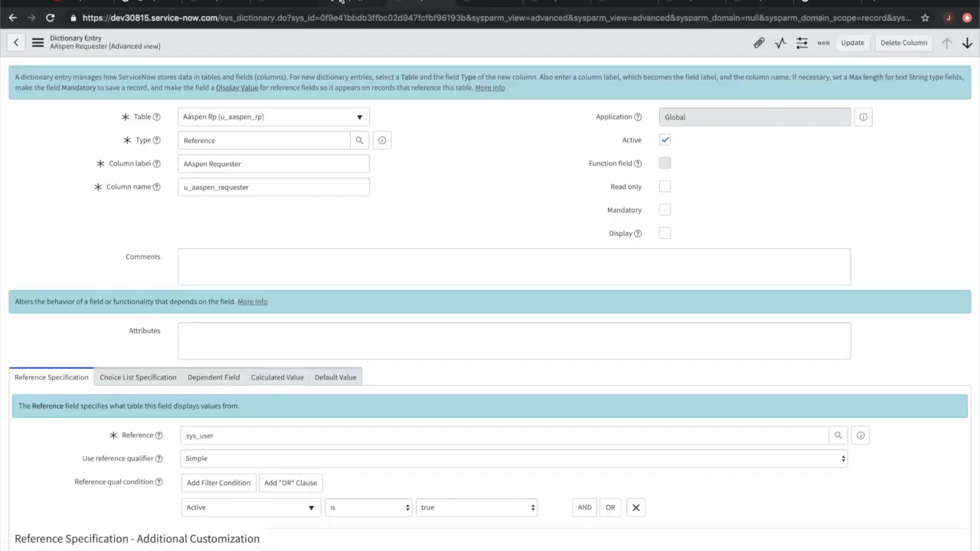
pyautogui.click(341, 1)
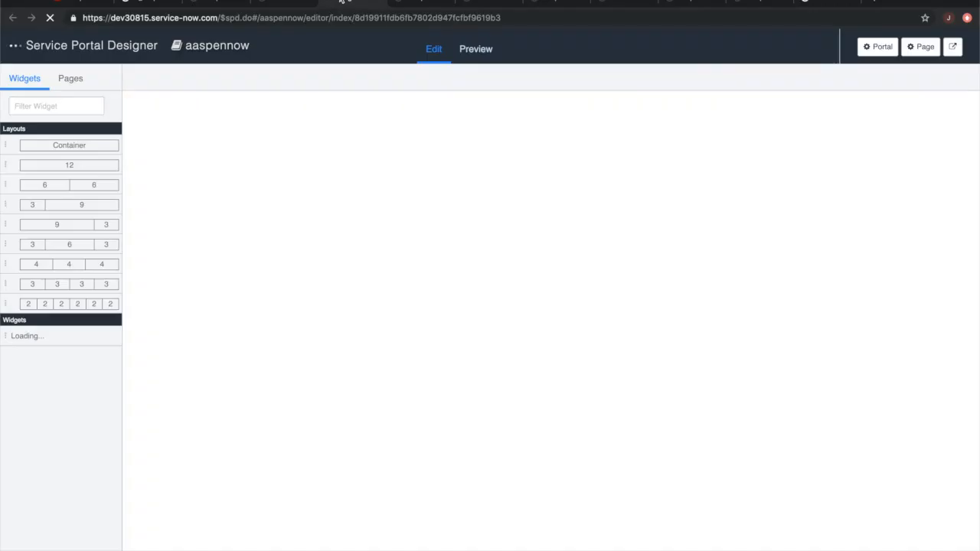
# - Replace the sys_id in the AAspen Solution Request tile's HREF / URL with 2660ddfbdb3ffbc02d947fcfbf96191a and save the widget options
pyautogui.click(405, 293)
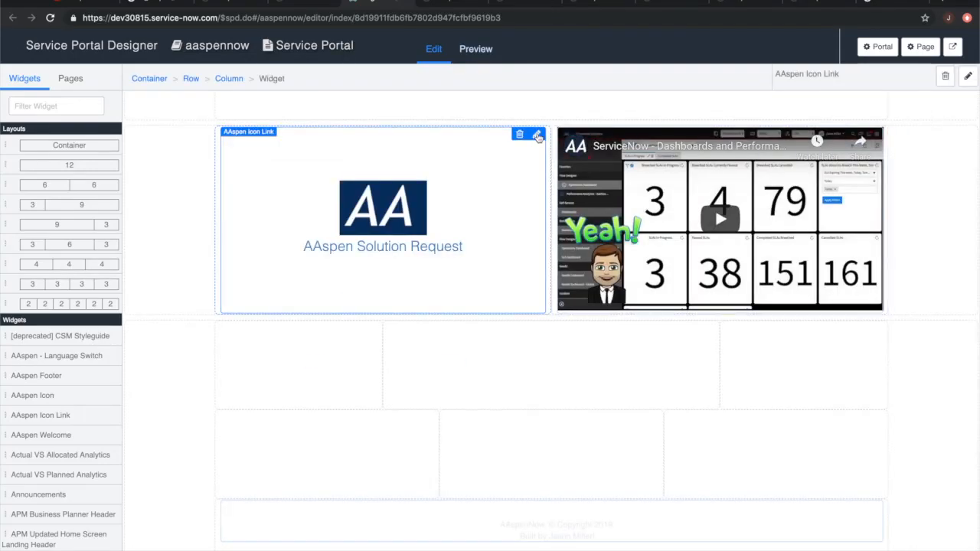
pyautogui.click(538, 136)
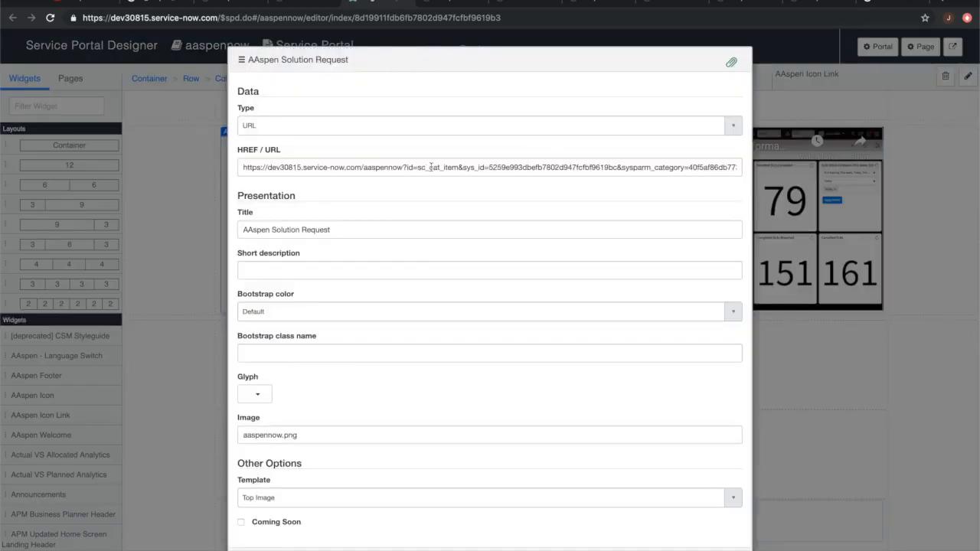
pyautogui.click(492, 173)
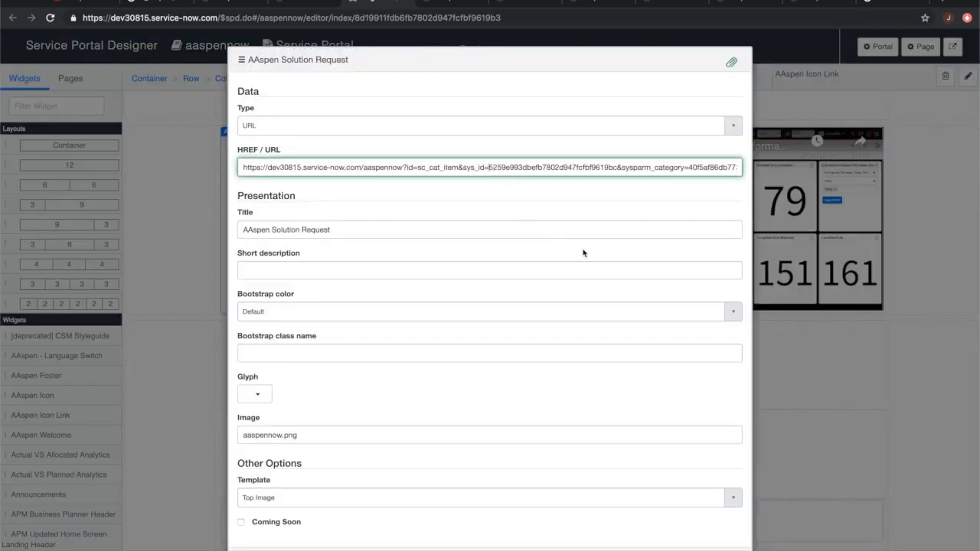
pyautogui.hotkey('shift', 'Right')
pyautogui.hotkey('shift', 'Right')
pyautogui.hotkey('shift', 'Right')
pyautogui.hotkey('shift', 'Right')
pyautogui.hotkey('shift', 'Right')
pyautogui.hotkey('shift', 'Right')
pyautogui.hotkey('shift', 'Right')
pyautogui.hotkey('shift', 'Right')
pyautogui.hotkey('shift', 'Right')
pyautogui.hotkey('shift', 'Right')
pyautogui.hotkey('shift', 'Right')
pyautogui.hotkey('shift', 'Right')
pyautogui.hotkey('shift', 'Right')
pyautogui.hotkey('shift', 'Right')
pyautogui.hotkey('shift', 'Right')
pyautogui.hotkey('shift', 'Right')
pyautogui.hotkey('shift', 'Right')
pyautogui.hotkey('shift', 'Right')
pyautogui.hotkey('shift', 'Right')
pyautogui.hotkey('shift', 'Right')
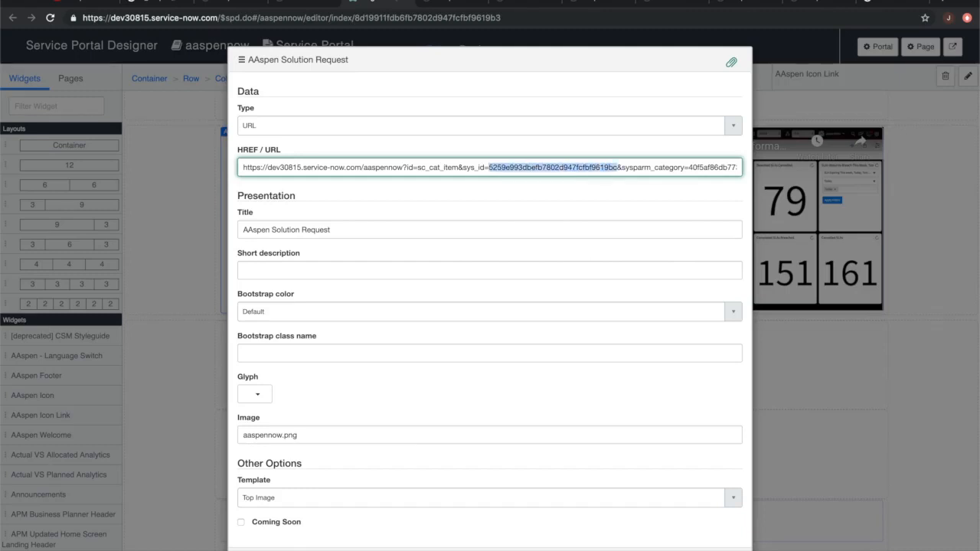
pyautogui.write('2660ddfbdb3ffbc02d947fcfbf96191a')
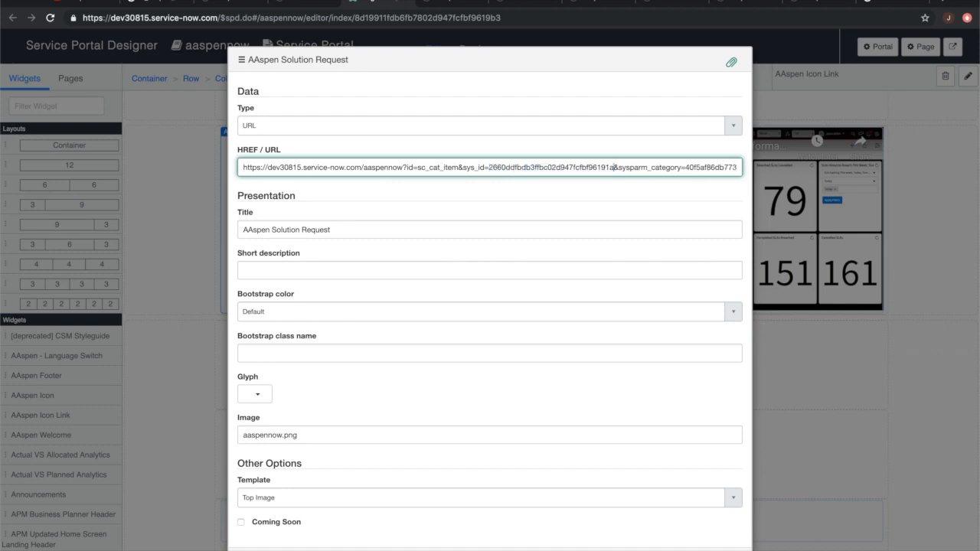
pyautogui.scroll(-1, 674, 372)
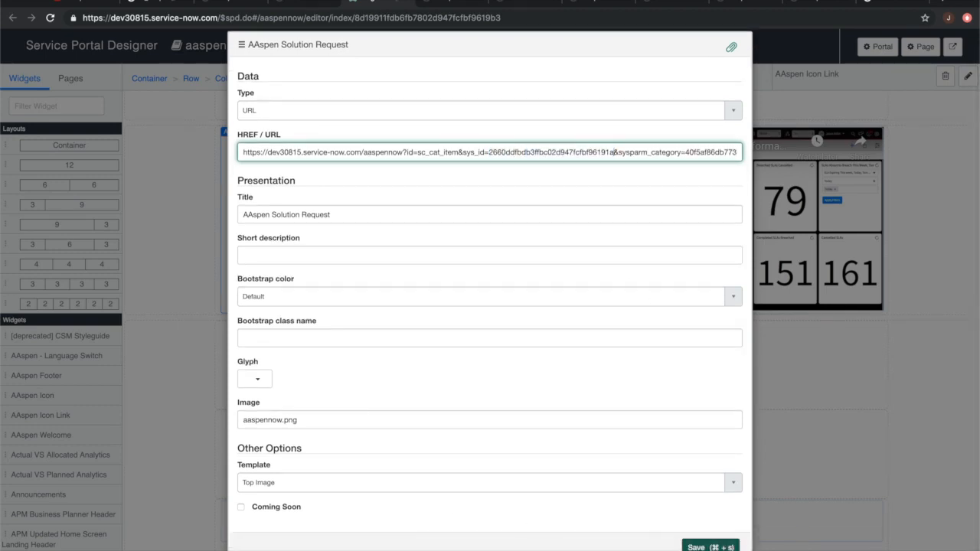
pyautogui.click(710, 546)
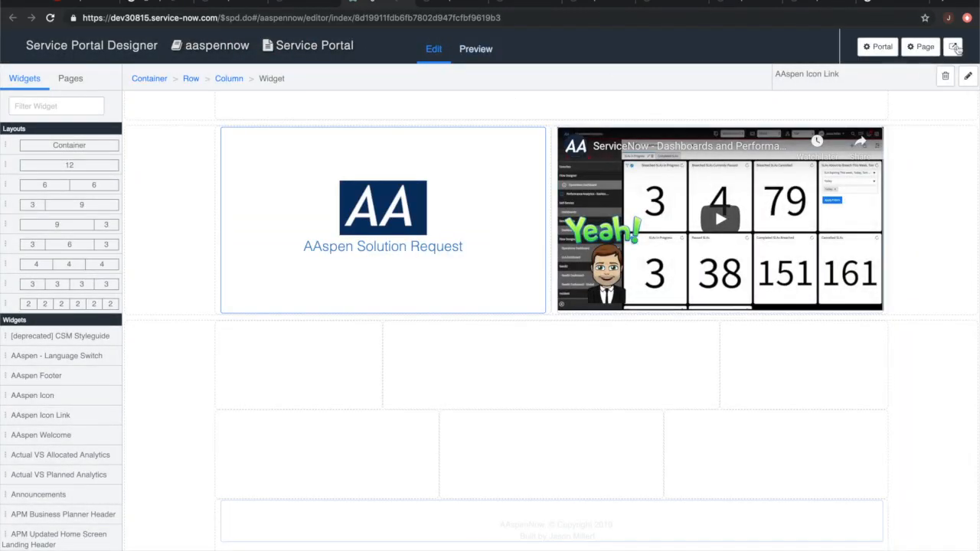
# - Follow the AAspen Solution Request link on the live portal page, check the Solution Number and Request Urgency choices, and return to the home page
pyautogui.click(952, 47)
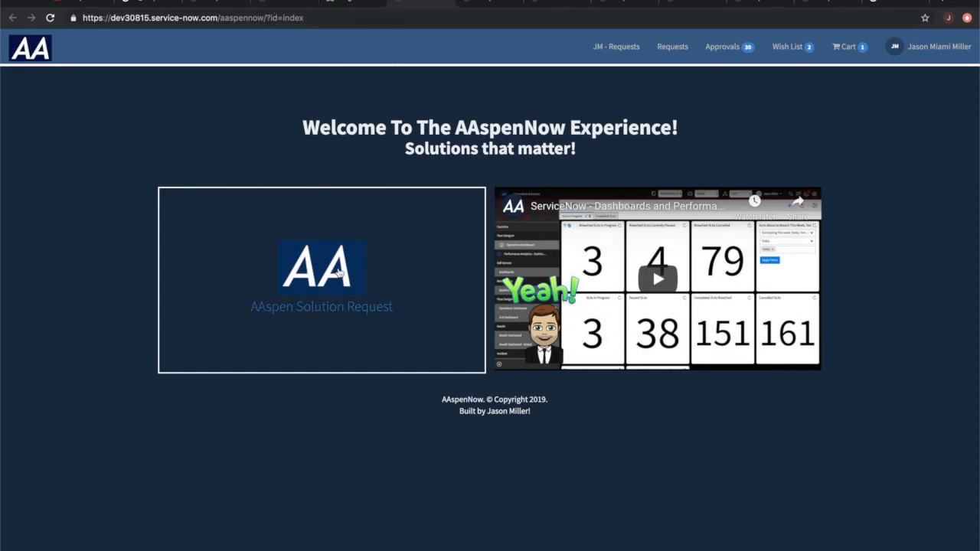
pyautogui.click(340, 271)
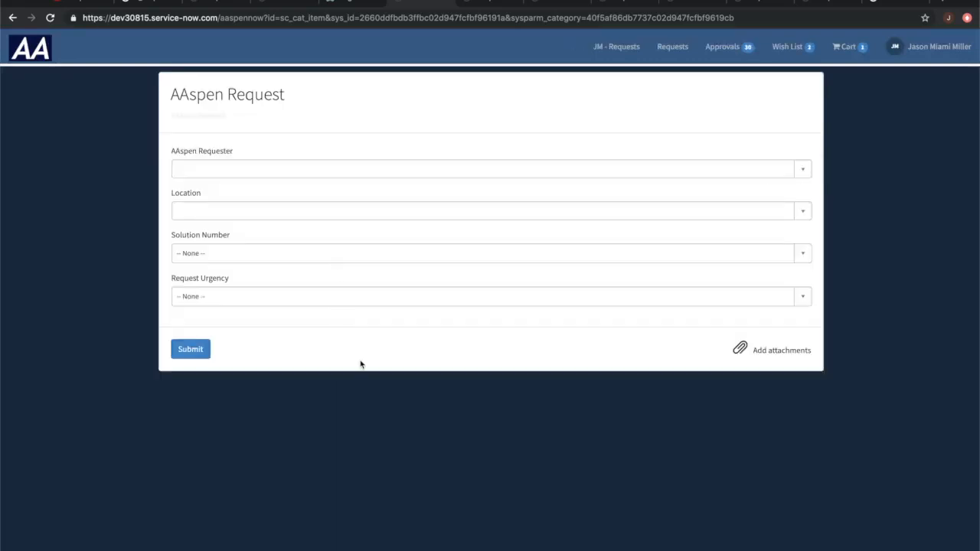
pyautogui.click(304, 253)
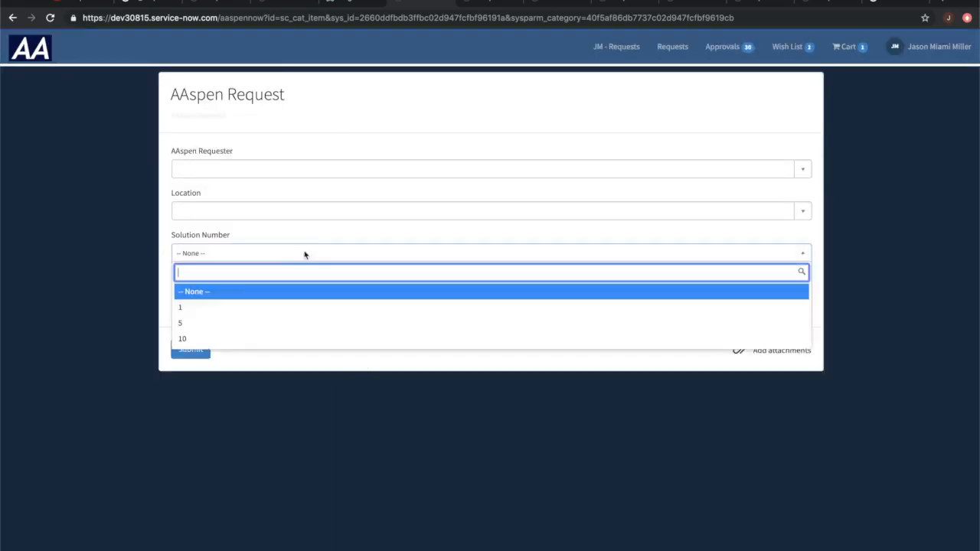
pyautogui.click(328, 396)
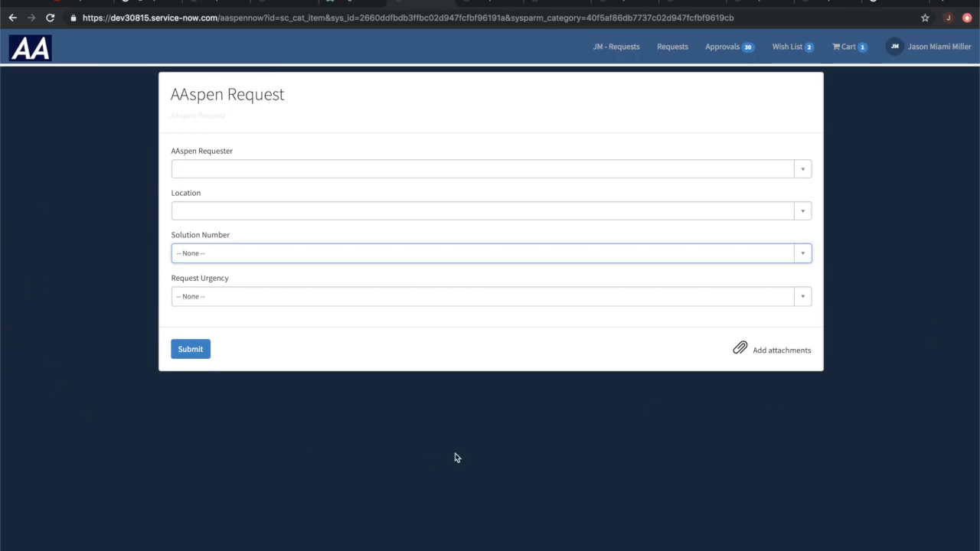
pyautogui.click(304, 295)
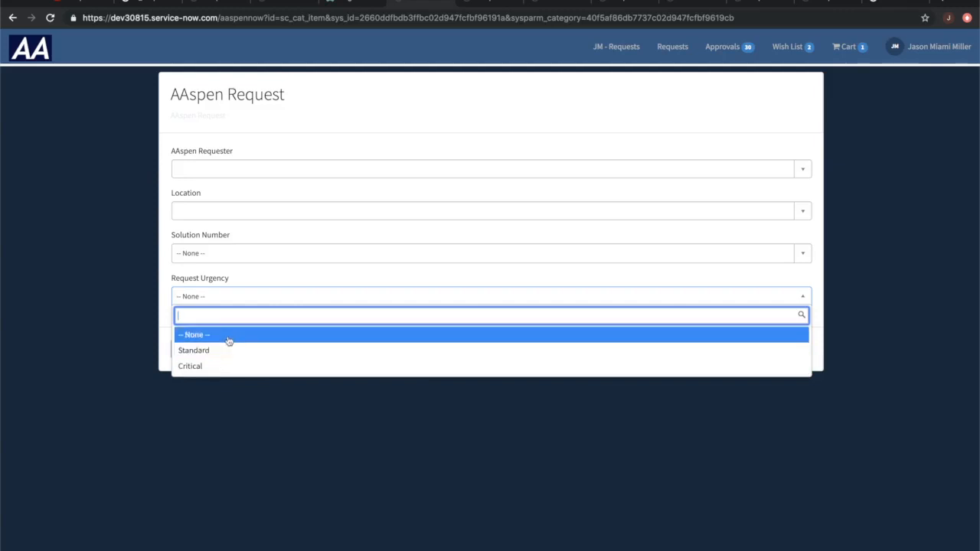
pyautogui.click(305, 282)
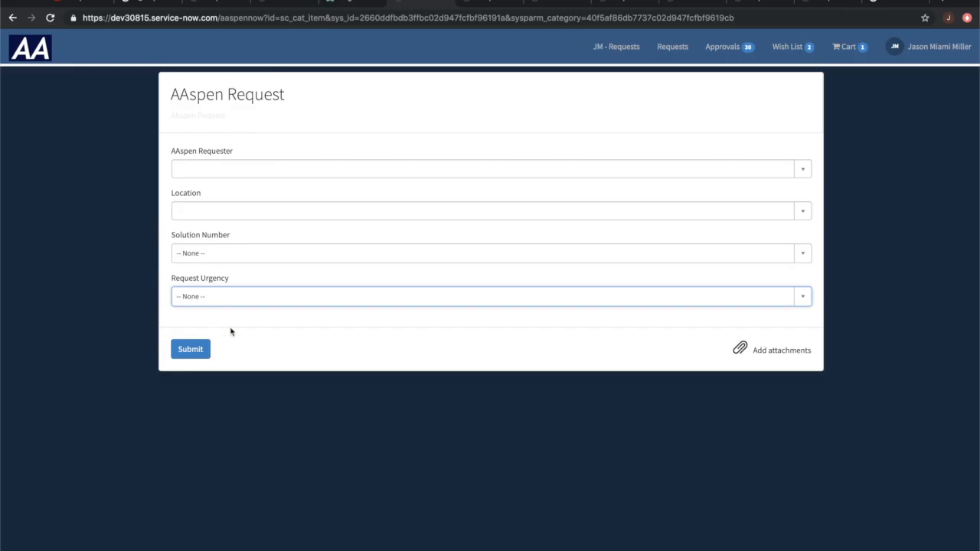
pyautogui.click(34, 49)
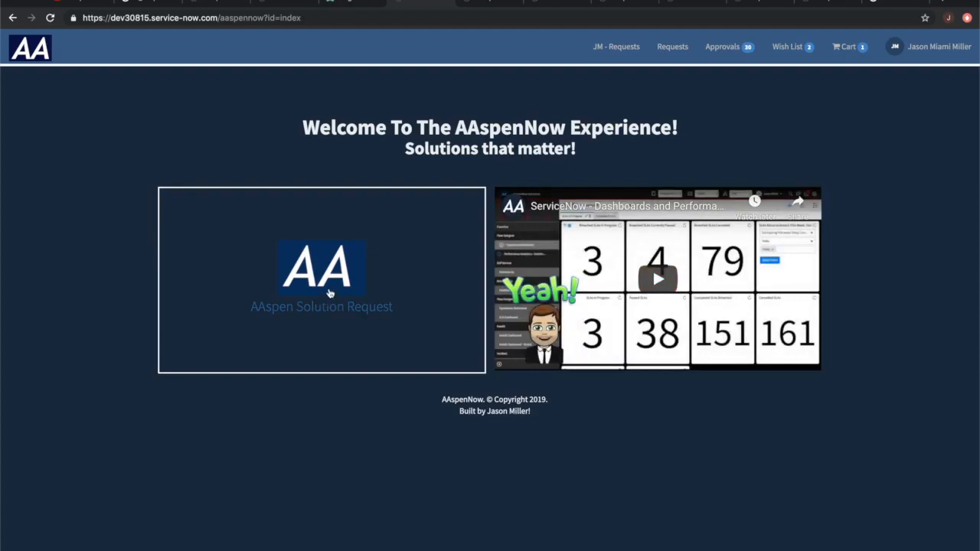
# - Clear the title of the AAspen Solution Request tile in the Service Portal Designer and save the widget options
pyautogui.click(344, 5)
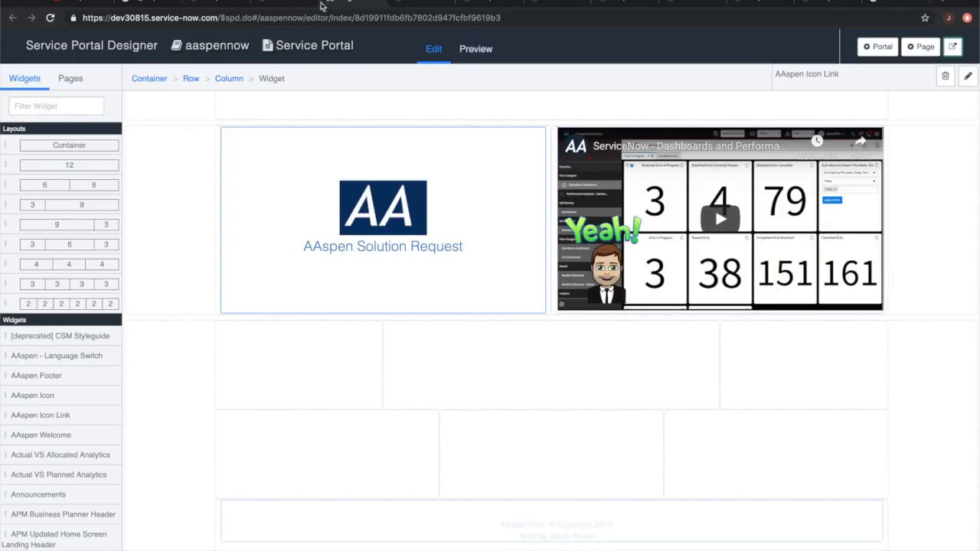
pyautogui.click(536, 134)
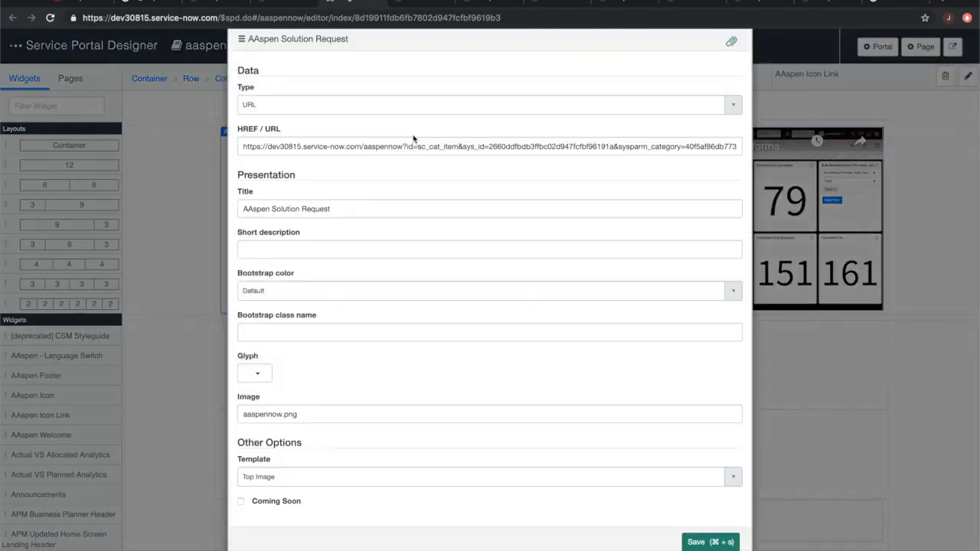
pyautogui.click(349, 230)
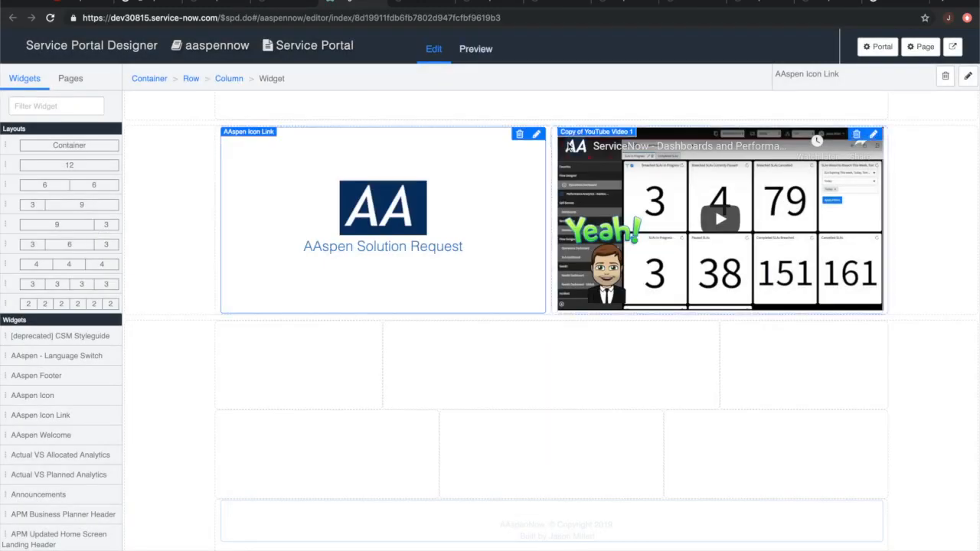
pyautogui.click(538, 135)
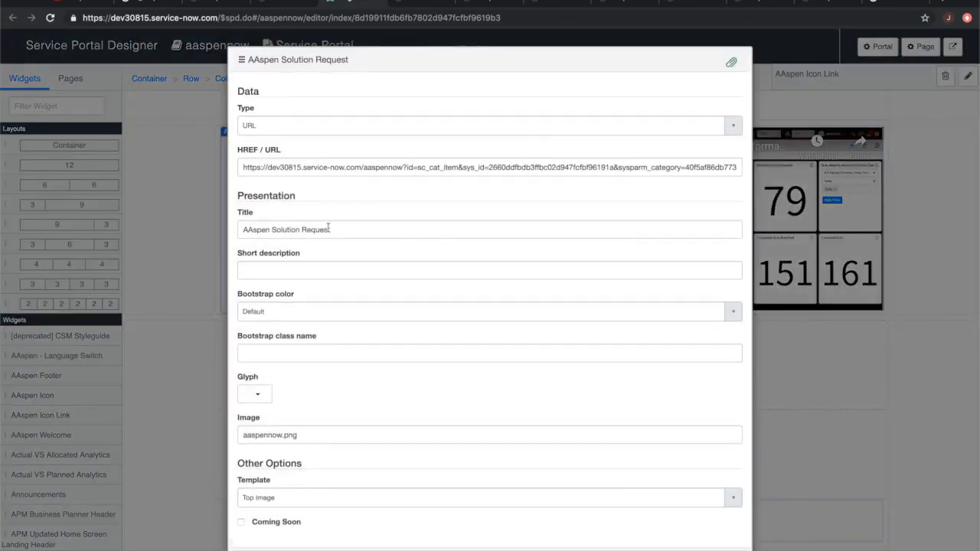
pyautogui.click(348, 228)
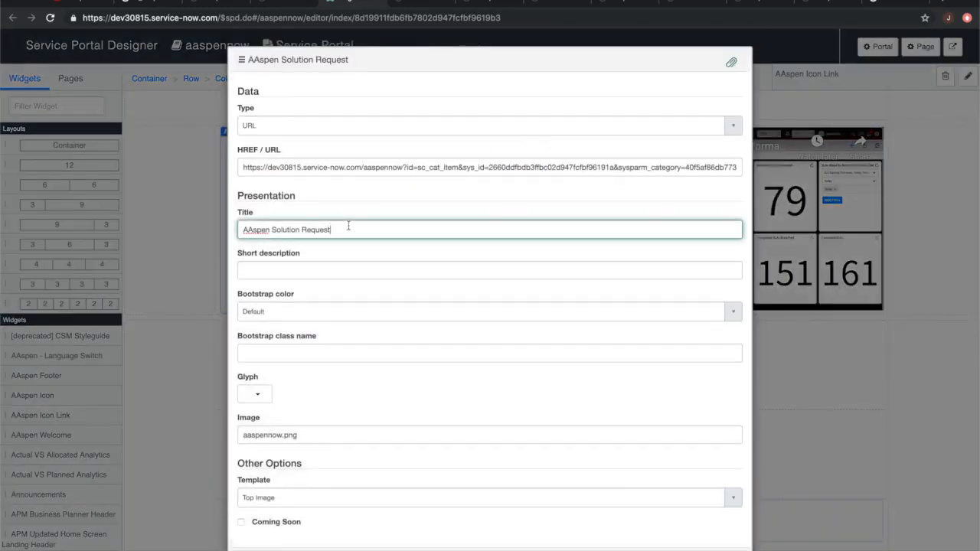
pyautogui.tripleClick(349, 227)
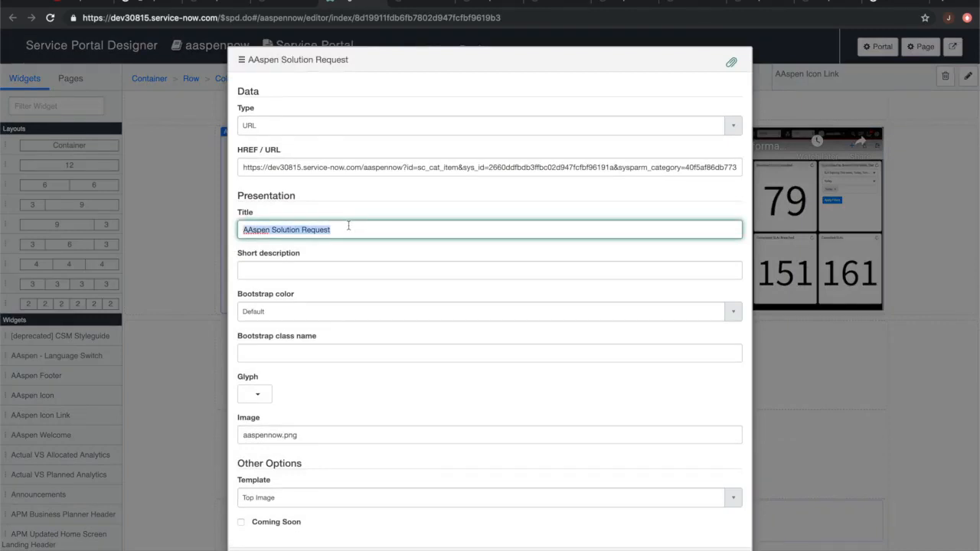
pyautogui.press('BackSpace')
pyautogui.click(720, 550)
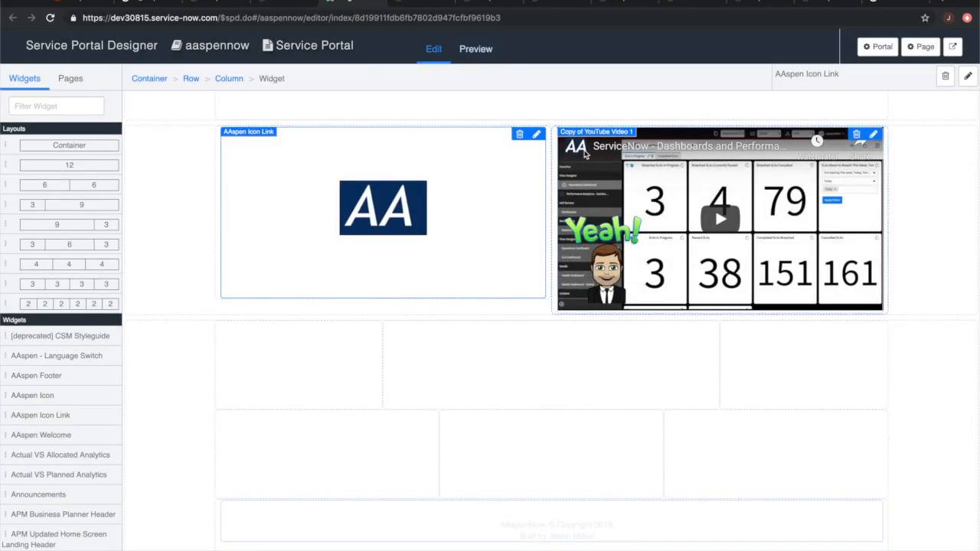
# - Set the icon link tile's title to AAspen Solution Request and save the widget options
pyautogui.click(537, 135)
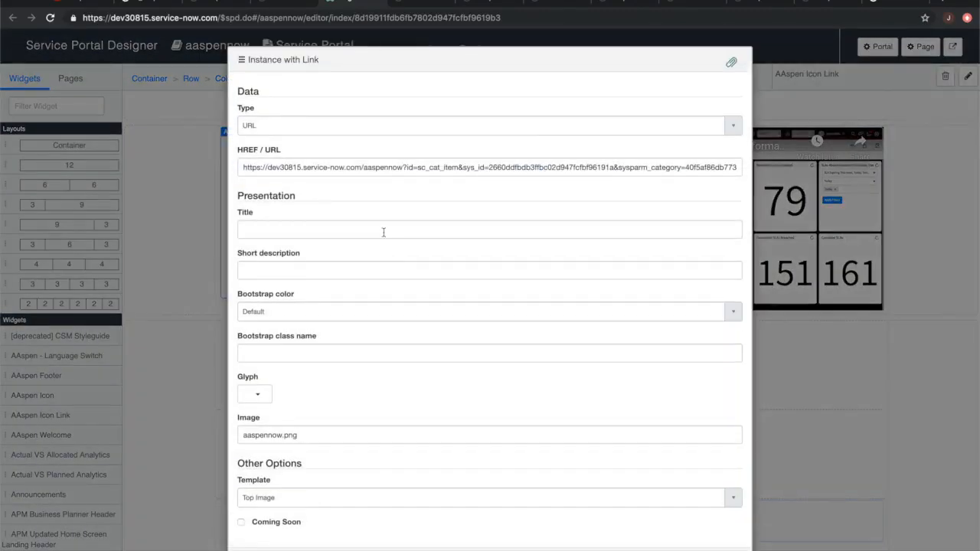
pyautogui.click(304, 230)
pyautogui.write('AAspen Solution Request')
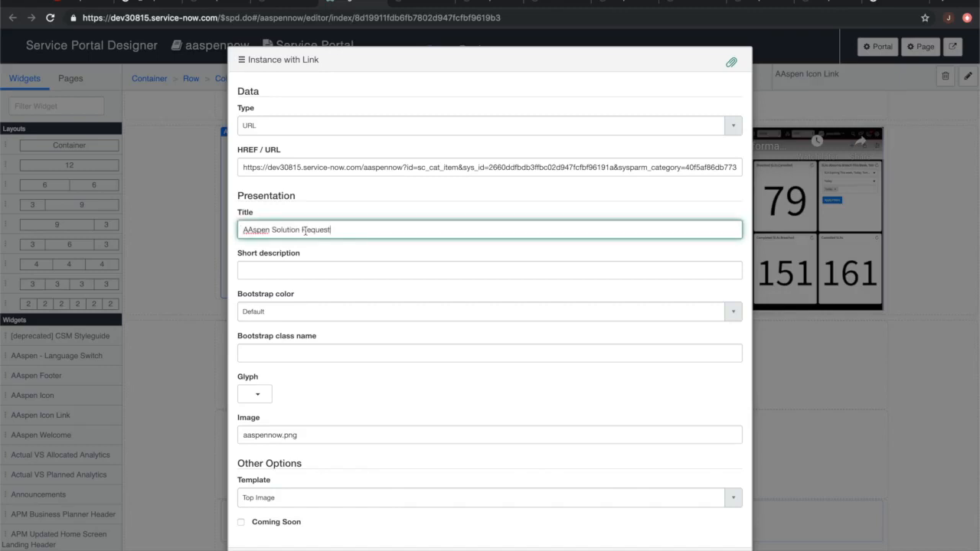
pyautogui.click(723, 549)
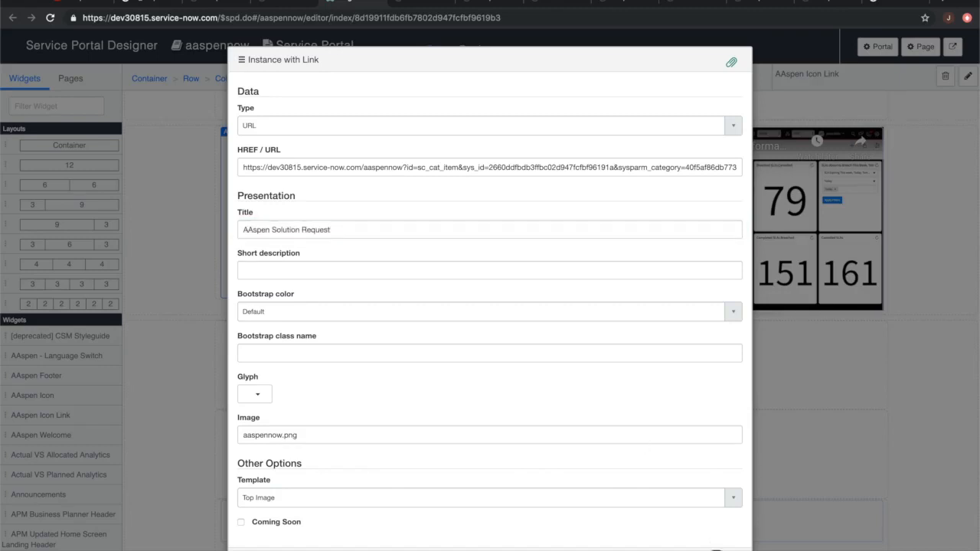
# - Return to the aaspennow portal and open the AAspen Request form through the AAspen Solution Request link
pyautogui.click(417, 10)
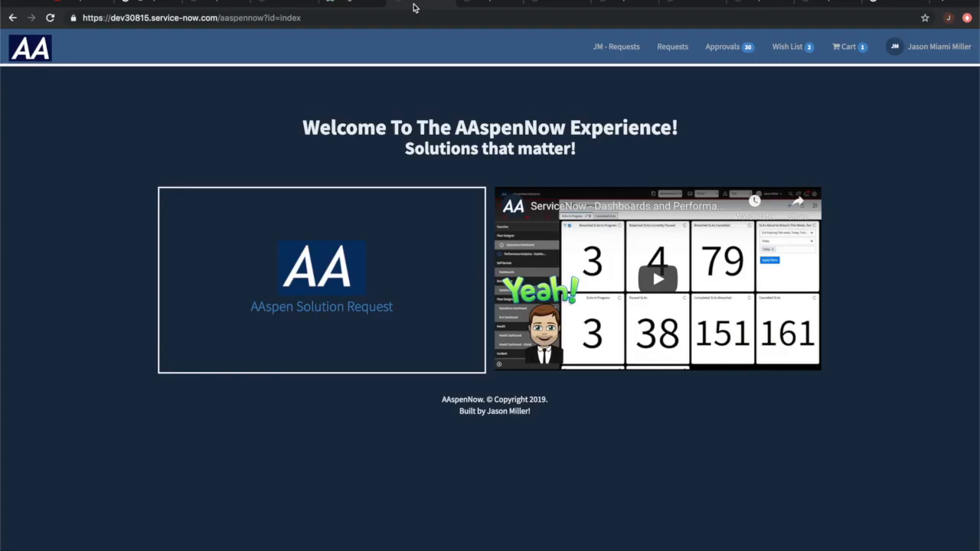
pyautogui.click(290, 6)
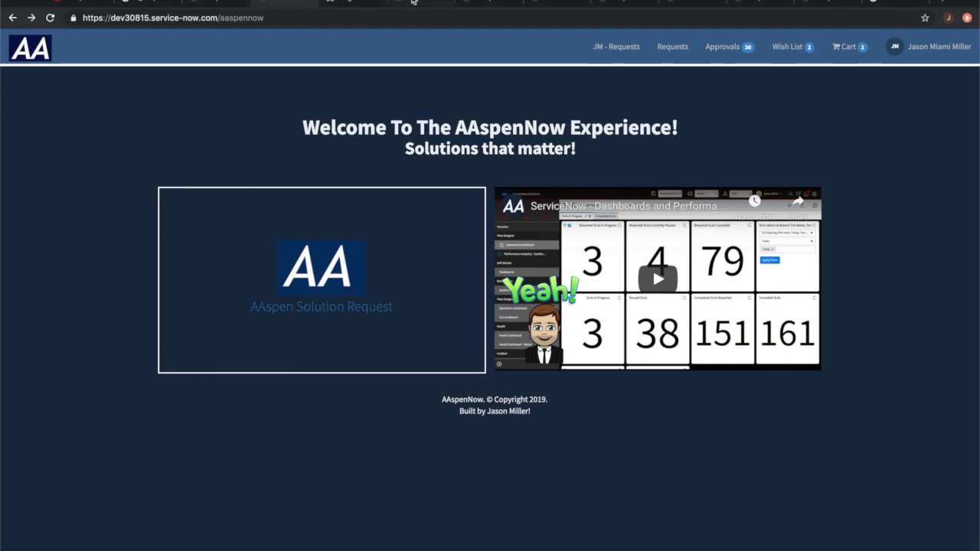
pyautogui.click(327, 279)
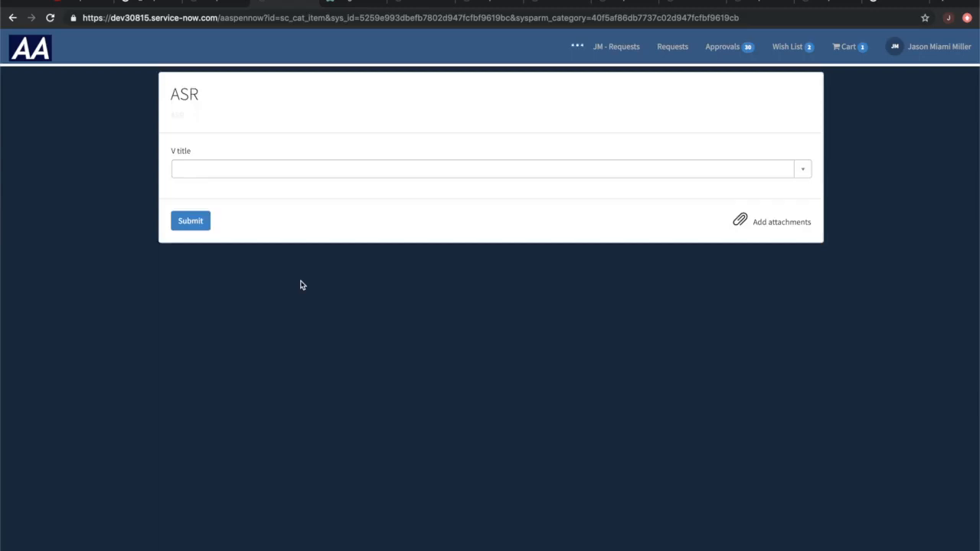
pyautogui.click(21, 58)
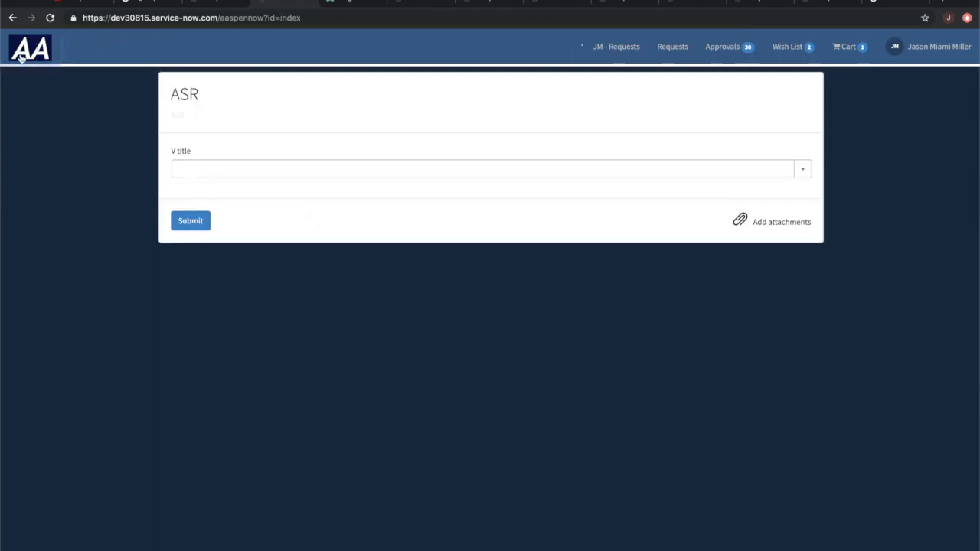
pyautogui.click(320, 286)
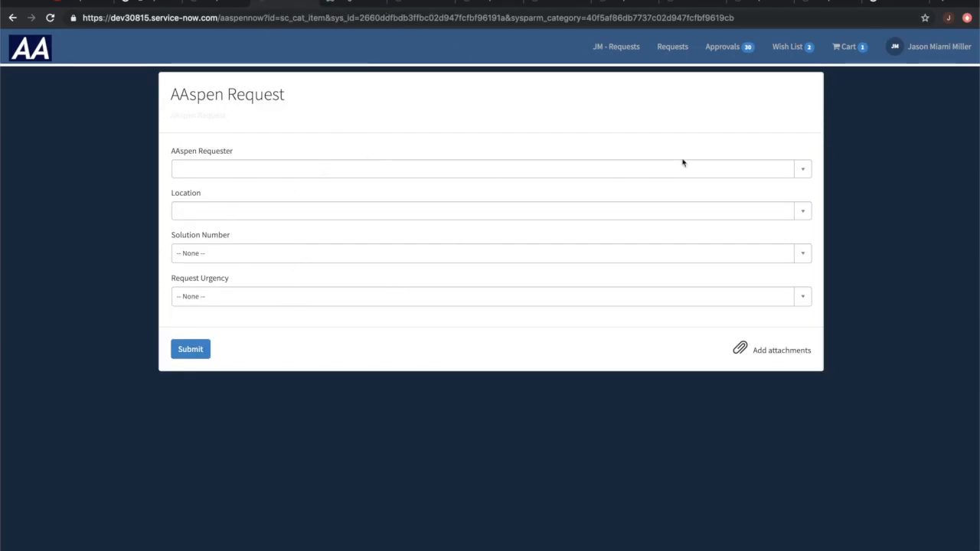
# - Choose the second matching user as the AAspen Requester and set the Location to Miami
pyautogui.click(289, 175)
pyautogui.write('jason')
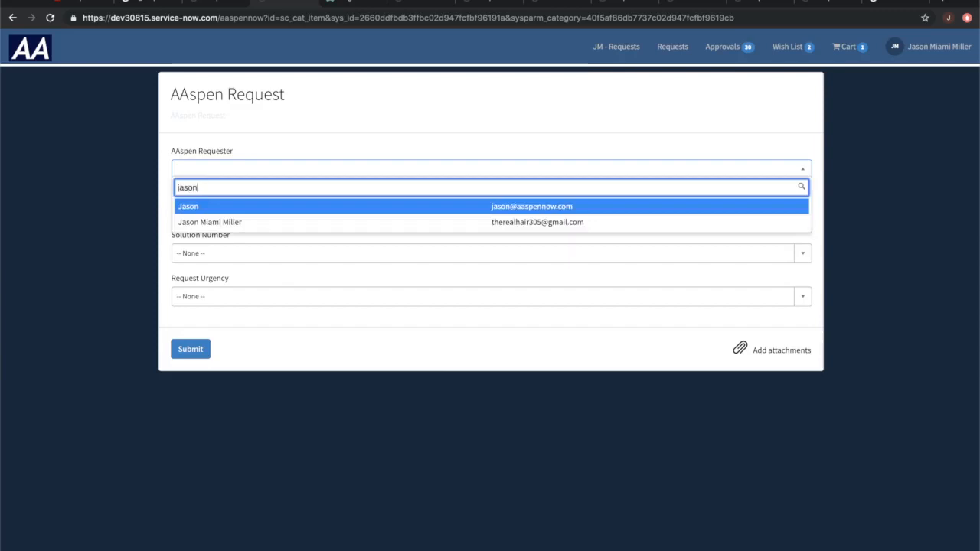
pyautogui.press('Down')
pyautogui.press('Return')
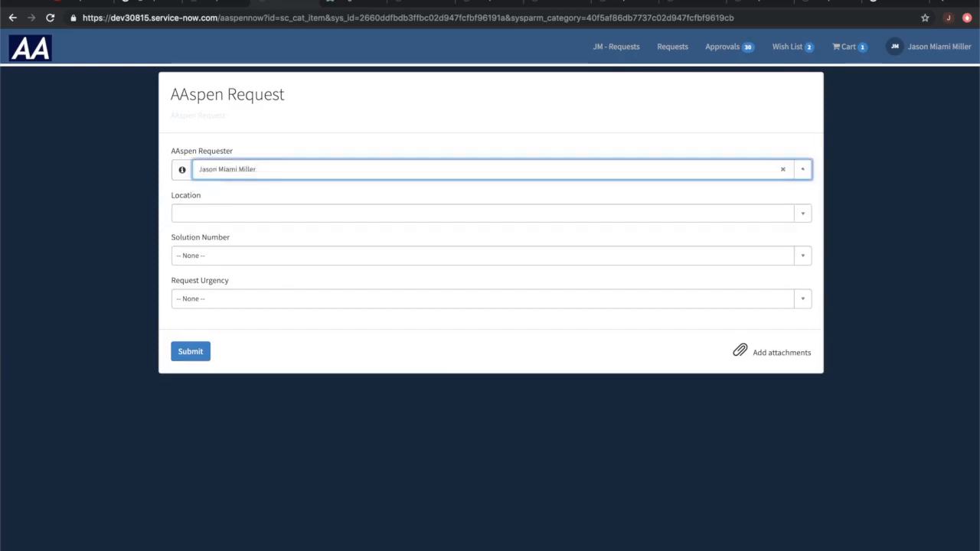
pyautogui.click(249, 216)
pyautogui.write('miami')
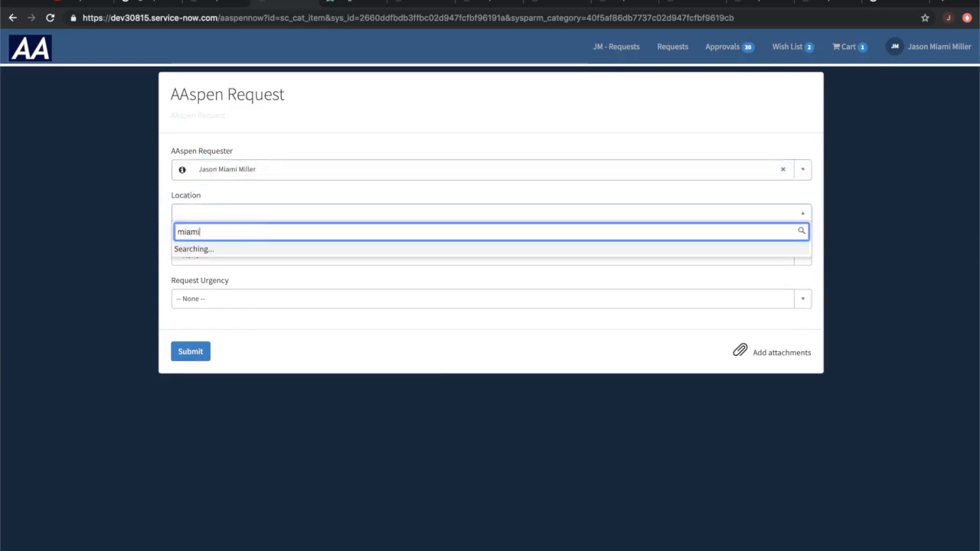
pyautogui.click(230, 253)
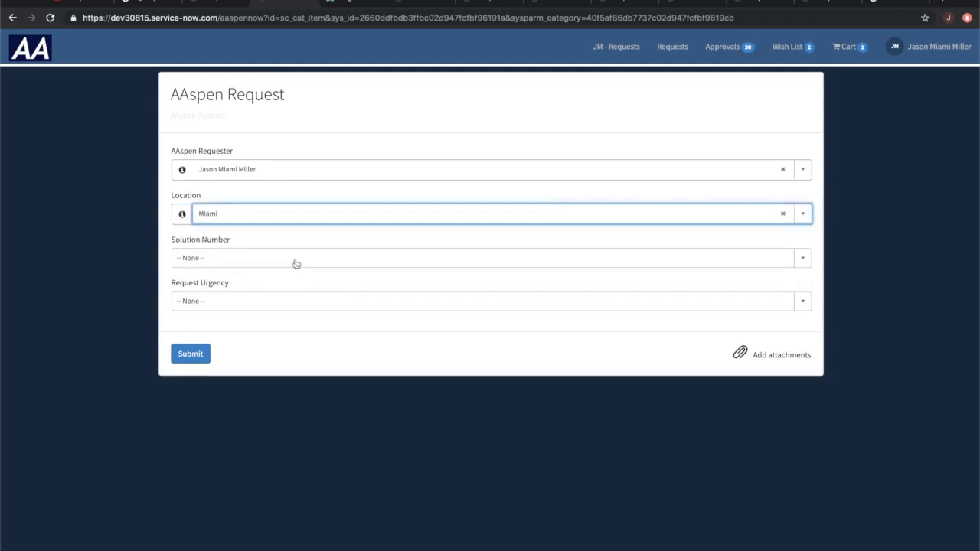
# - Set the Solution Number to 1 and the Request Urgency to Standard, and submit the AAspen Request
pyautogui.click(296, 264)
pyautogui.click(272, 318)
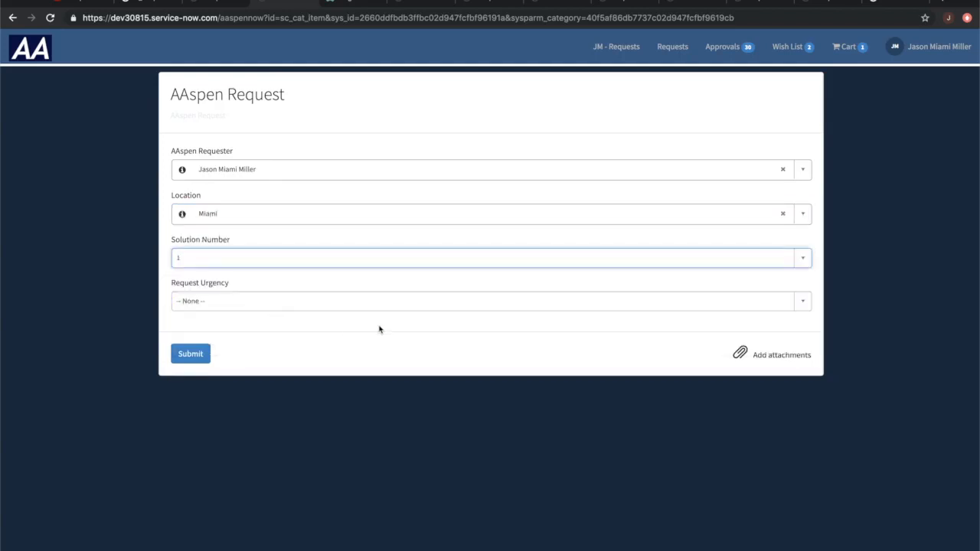
pyautogui.click(279, 305)
pyautogui.click(280, 356)
pyautogui.click(187, 353)
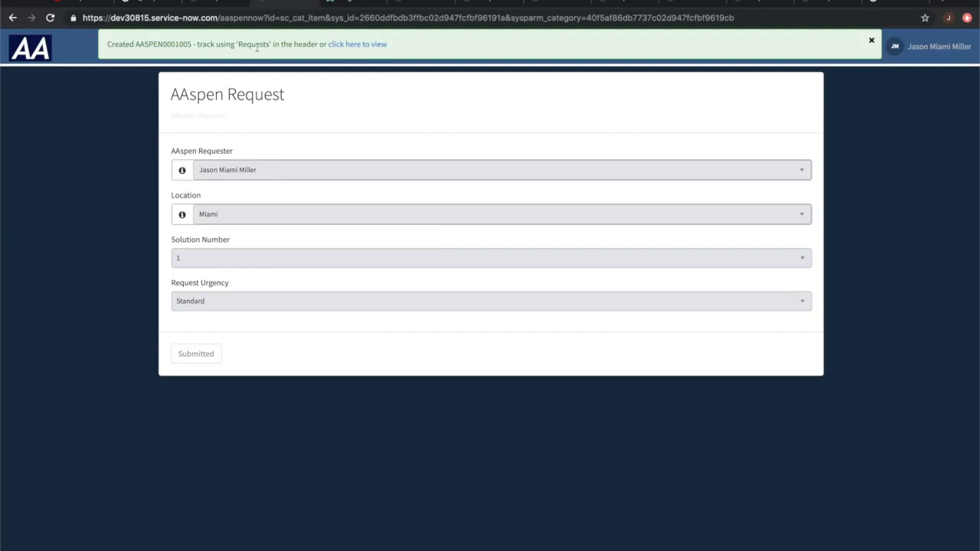
# - View the submitted request's ticket, and show the record list of the Aaspen Rp table from its table definition
pyautogui.click(349, 46)
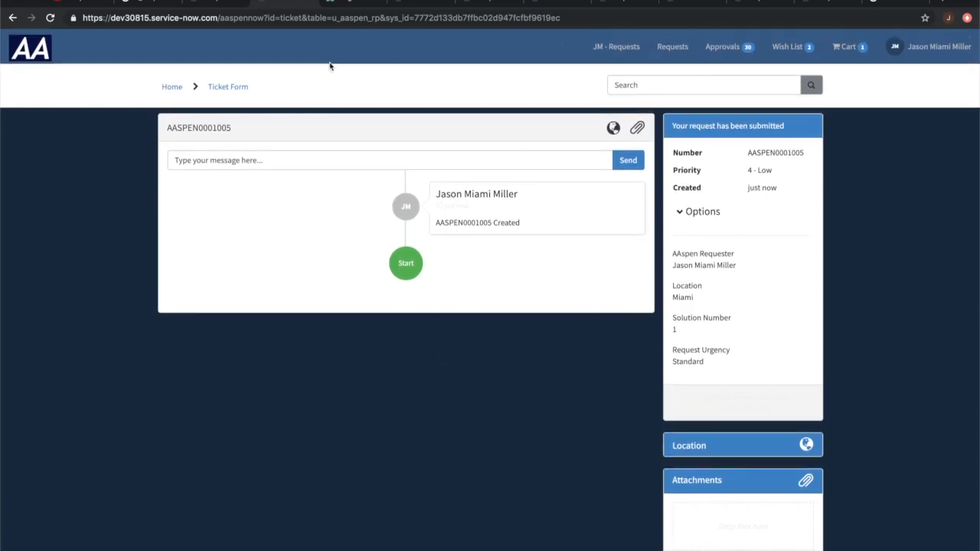
pyautogui.click(205, 3)
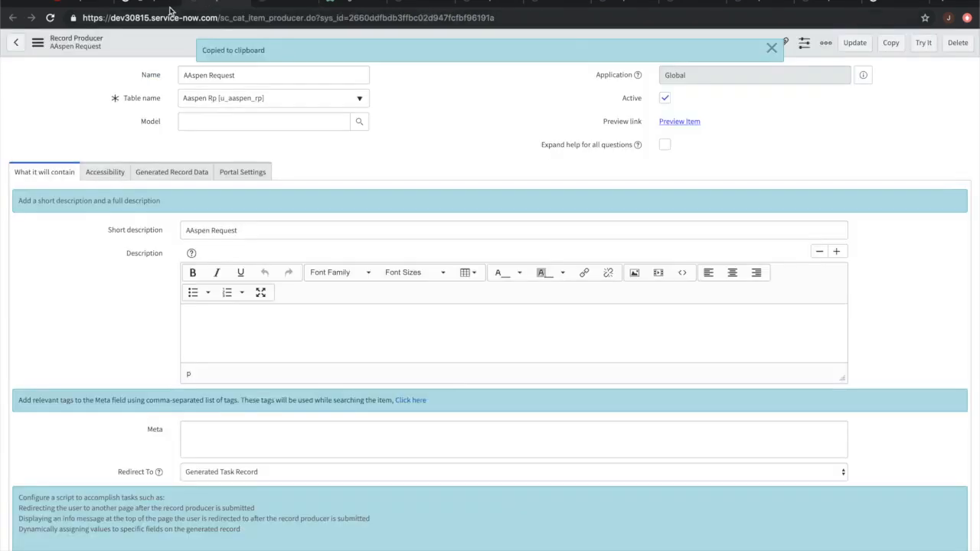
pyautogui.click(144, 3)
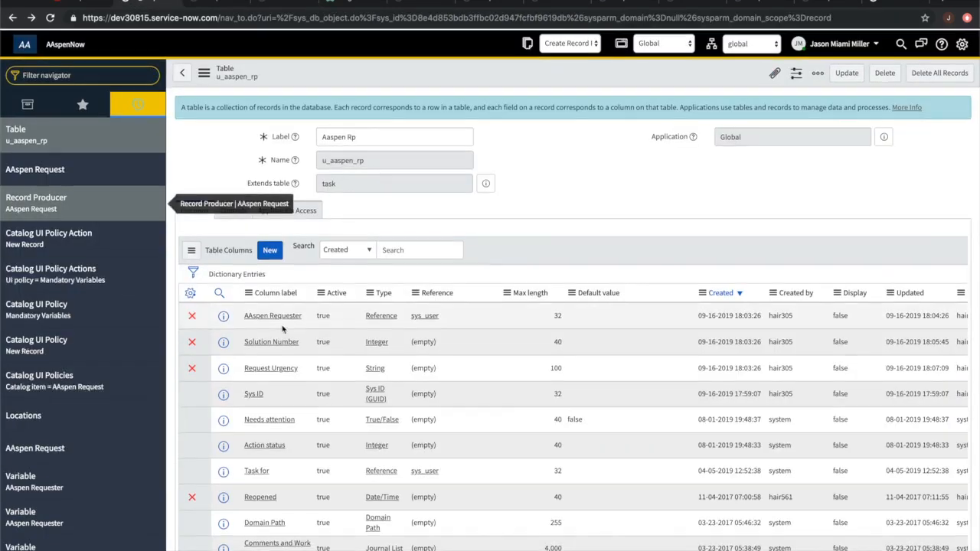
pyautogui.scroll(-3, 282, 325)
pyautogui.scroll(-15, 282, 324)
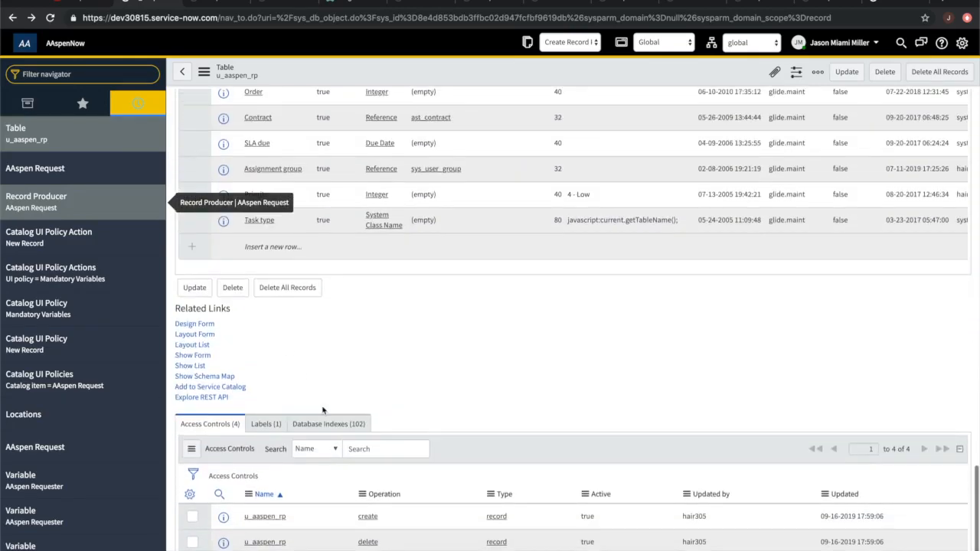
pyautogui.click(195, 369)
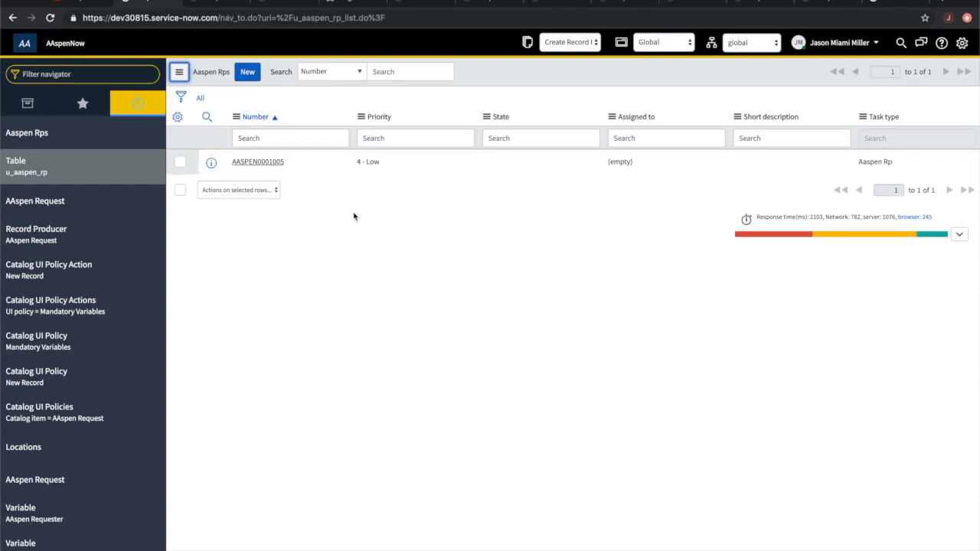
# - Return to the u_aaspen_rp table definition and search its columns for number by Column label
pyautogui.click(13, 19)
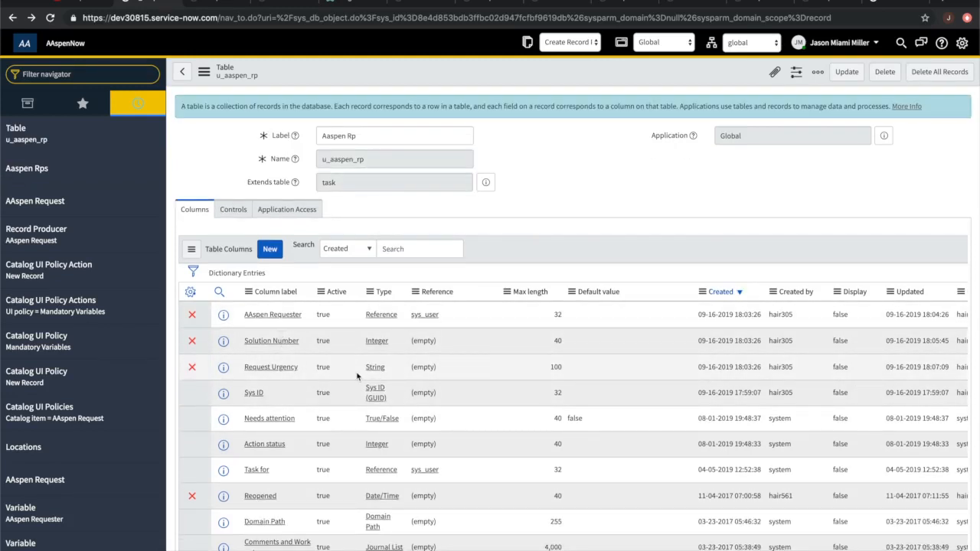
pyautogui.scroll(-1, 760, 494)
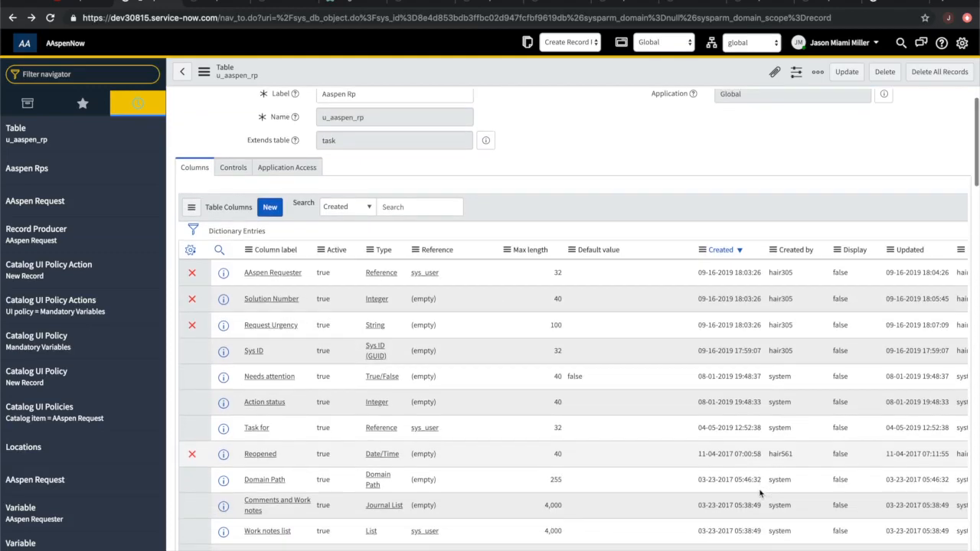
pyautogui.scroll(-1, 760, 494)
pyautogui.scroll(-8, 760, 493)
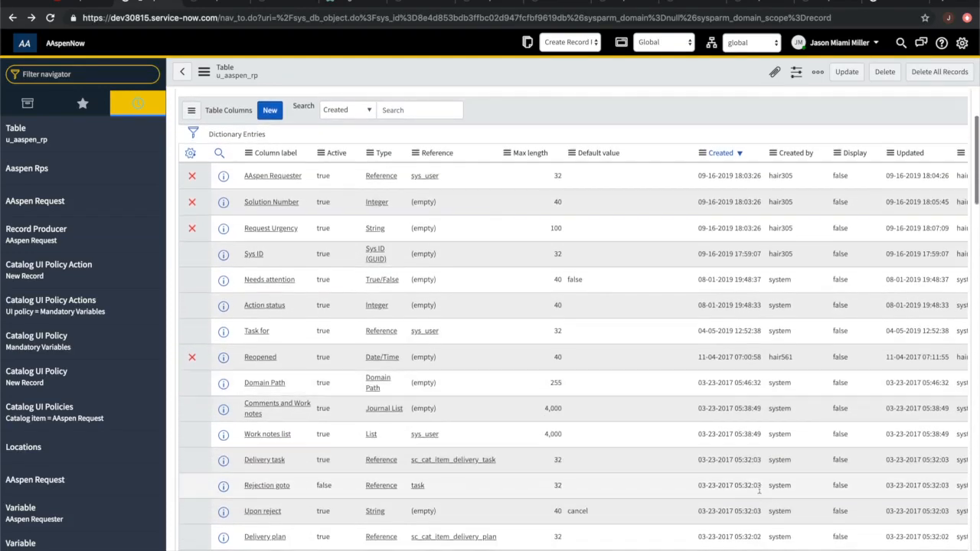
pyautogui.scroll(8, 760, 490)
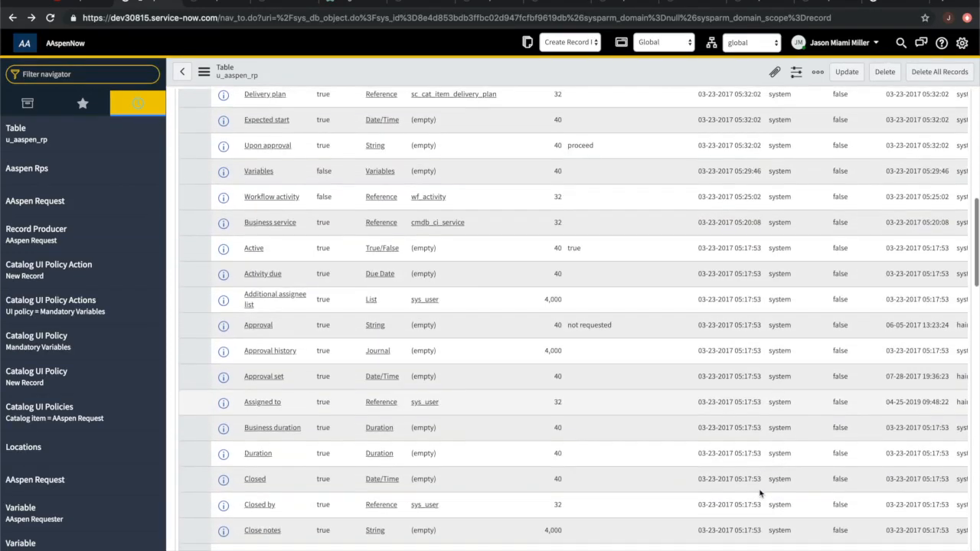
pyautogui.click(357, 164)
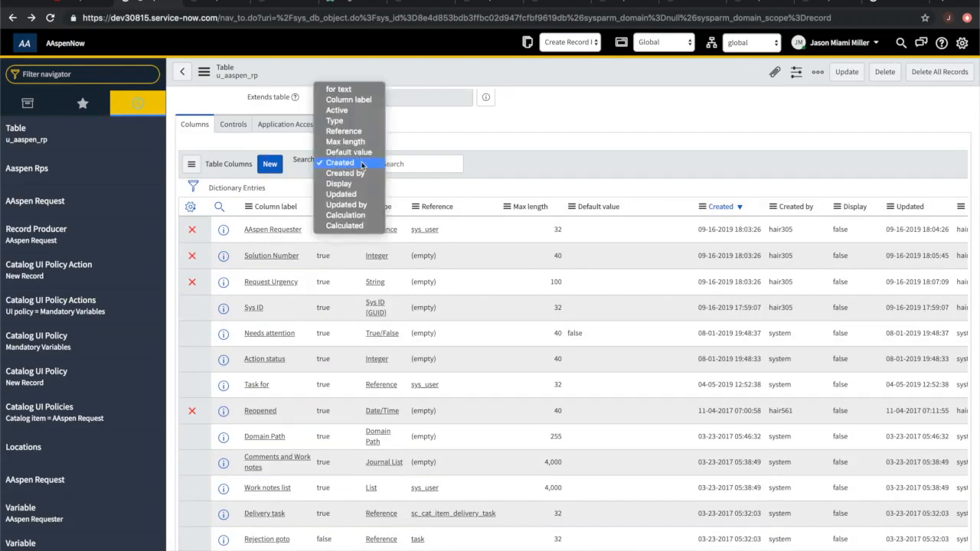
pyautogui.click(359, 99)
pyautogui.click(396, 164)
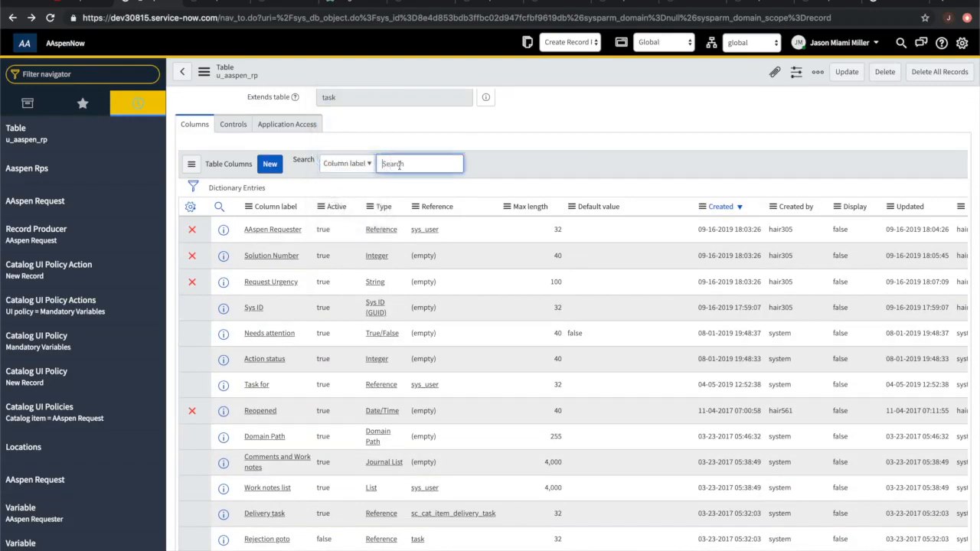
pyautogui.write('number')
pyautogui.press('Return')
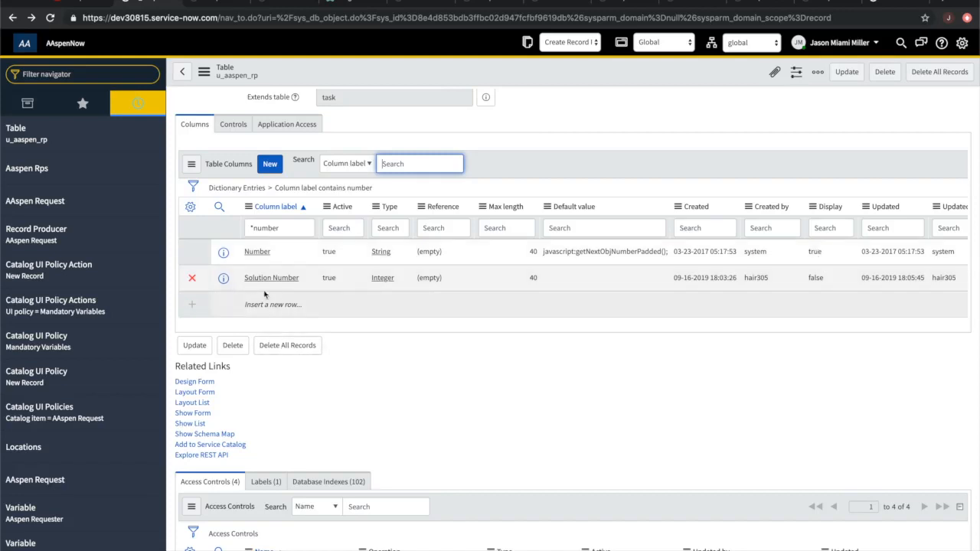
pyautogui.scroll(2, 310, 272)
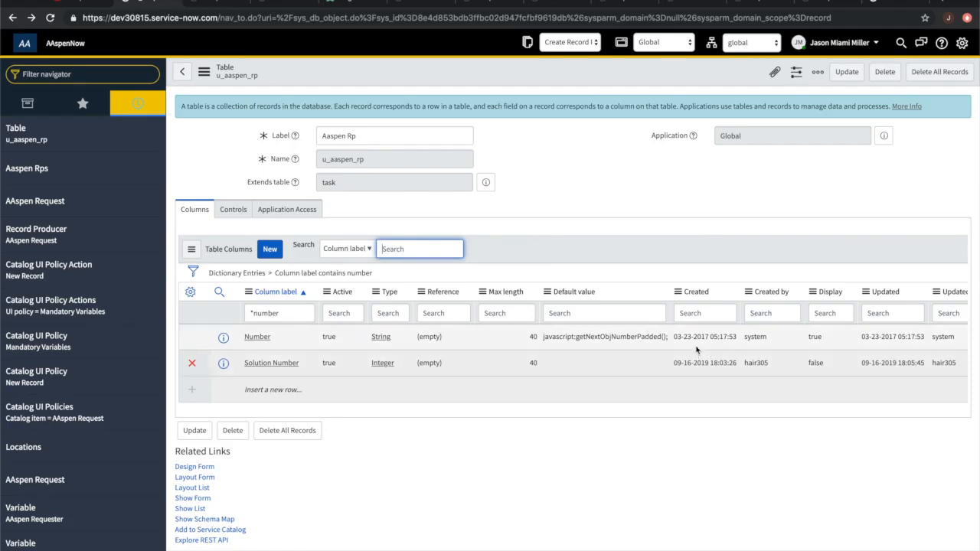
# - Switch to the AAspen Request record producer and dismiss its clipboard notification
pyautogui.click(545, 191)
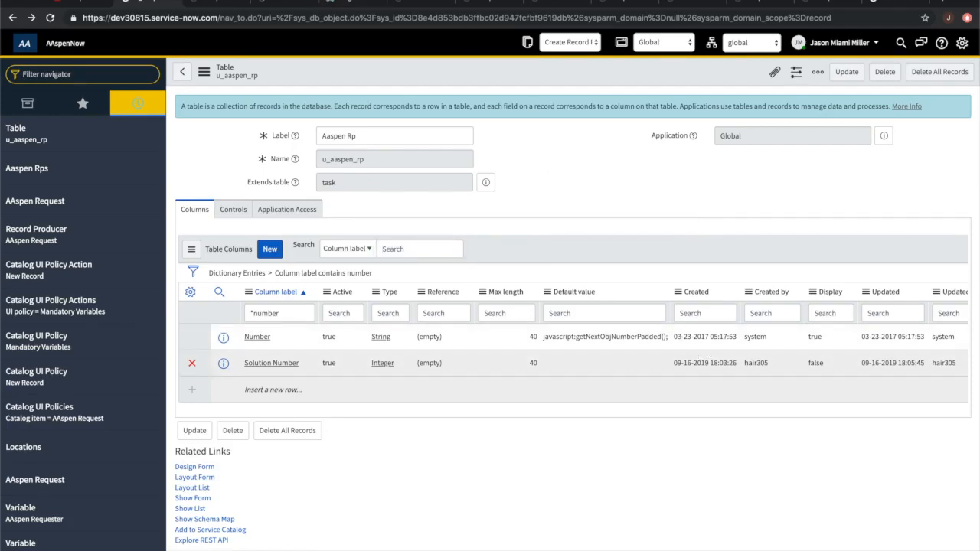
pyautogui.click(217, 6)
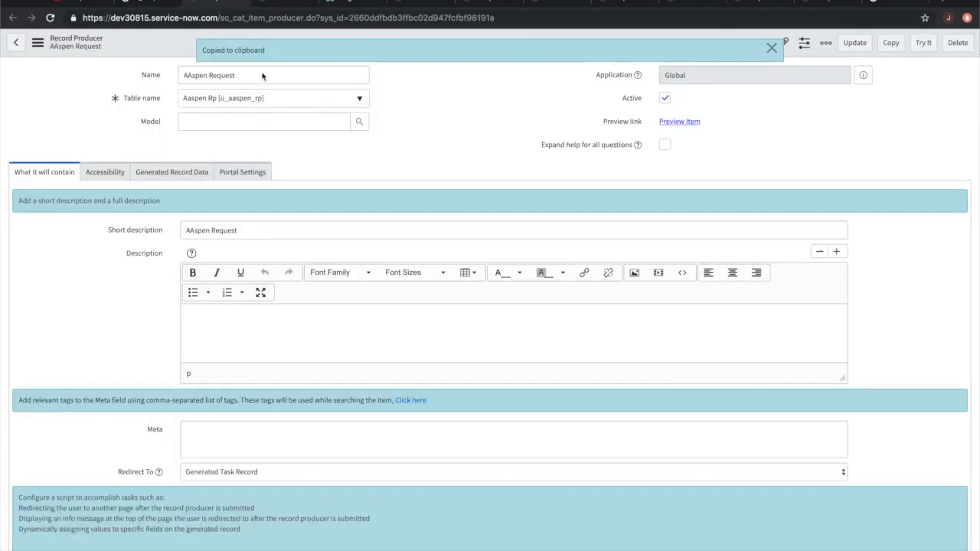
pyautogui.click(772, 48)
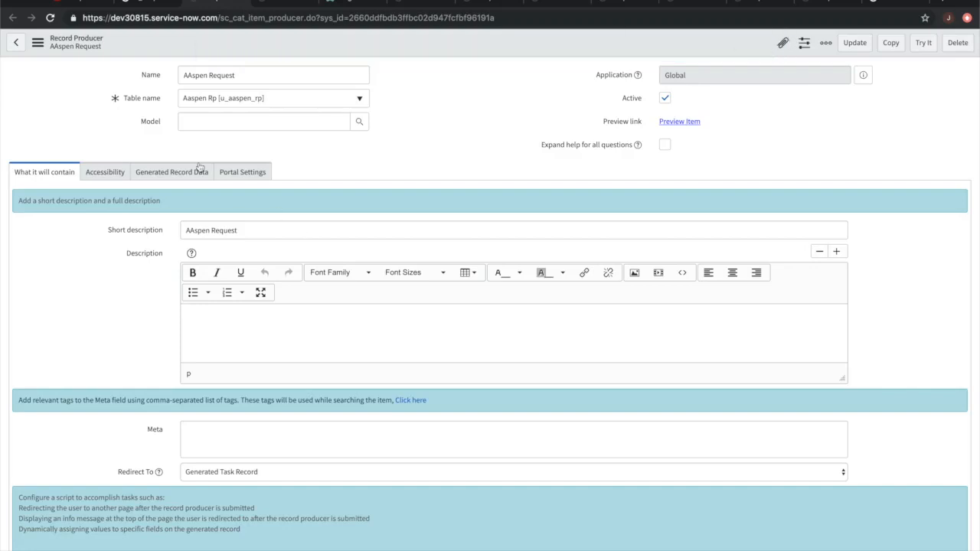
# - Copy the table name from the table definition, list its records with u_aaspen_rp.list in the navigator, and open the submitted request
pyautogui.click(153, 8)
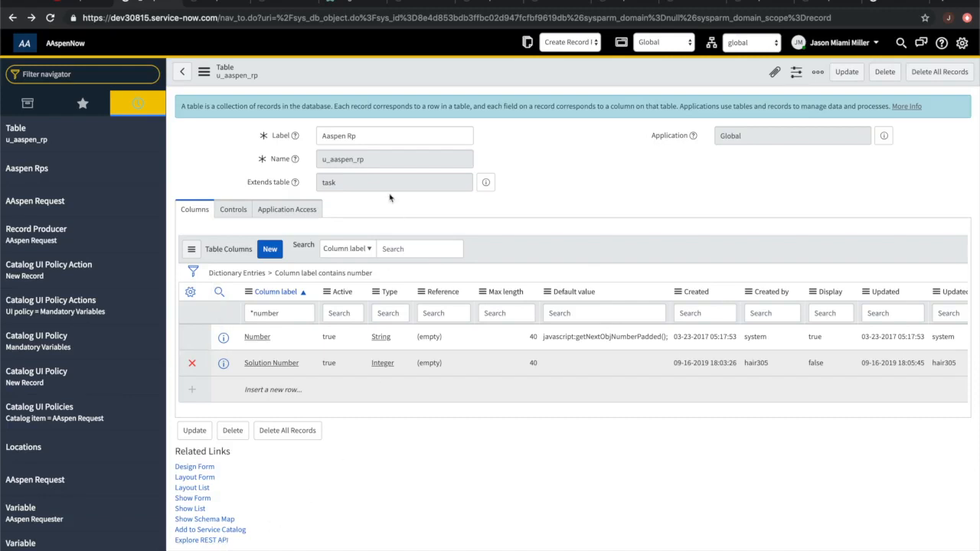
pyautogui.moveTo(387, 159); pyautogui.dragTo(323, 162)
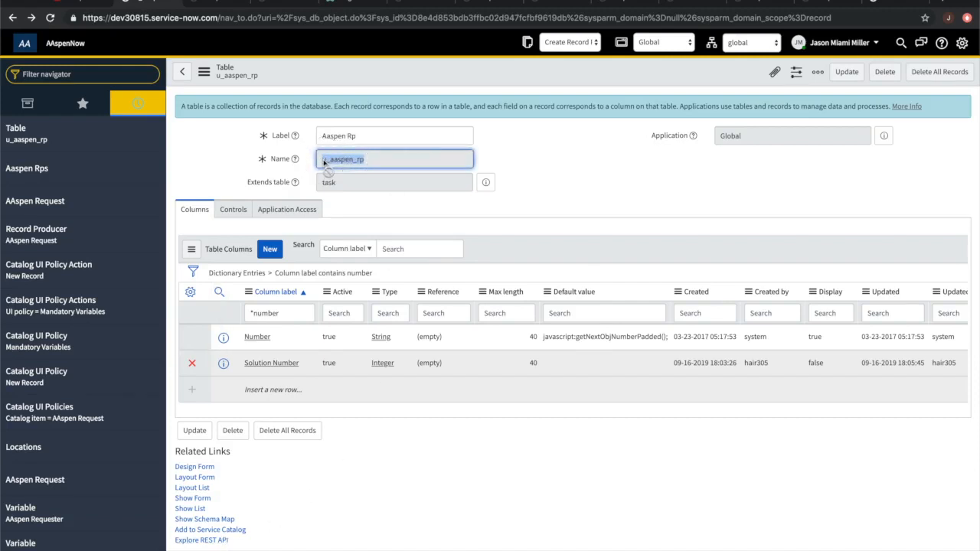
pyautogui.click(111, 76)
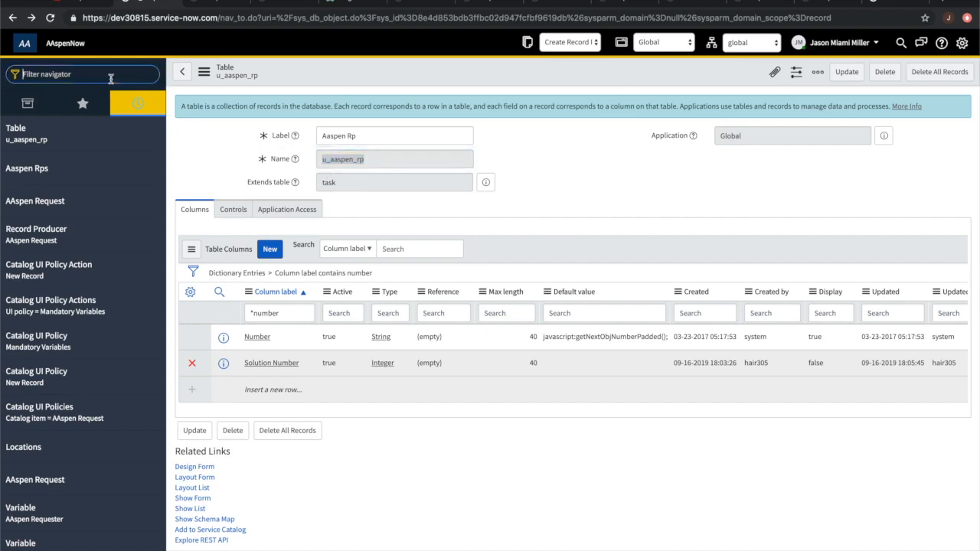
pyautogui.hotkey('ctrl', 'v')
pyautogui.write('.list')
pyautogui.press('Return')
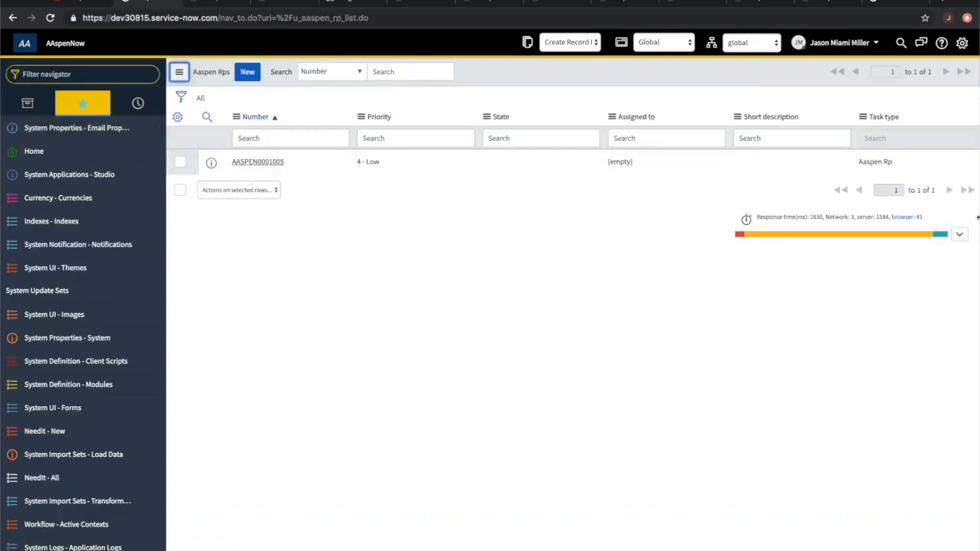
pyautogui.click(258, 166)
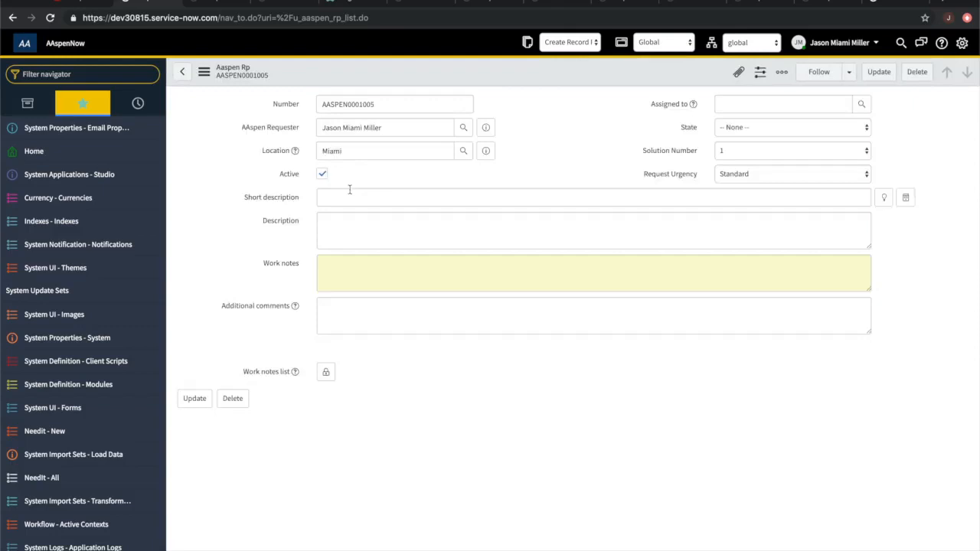